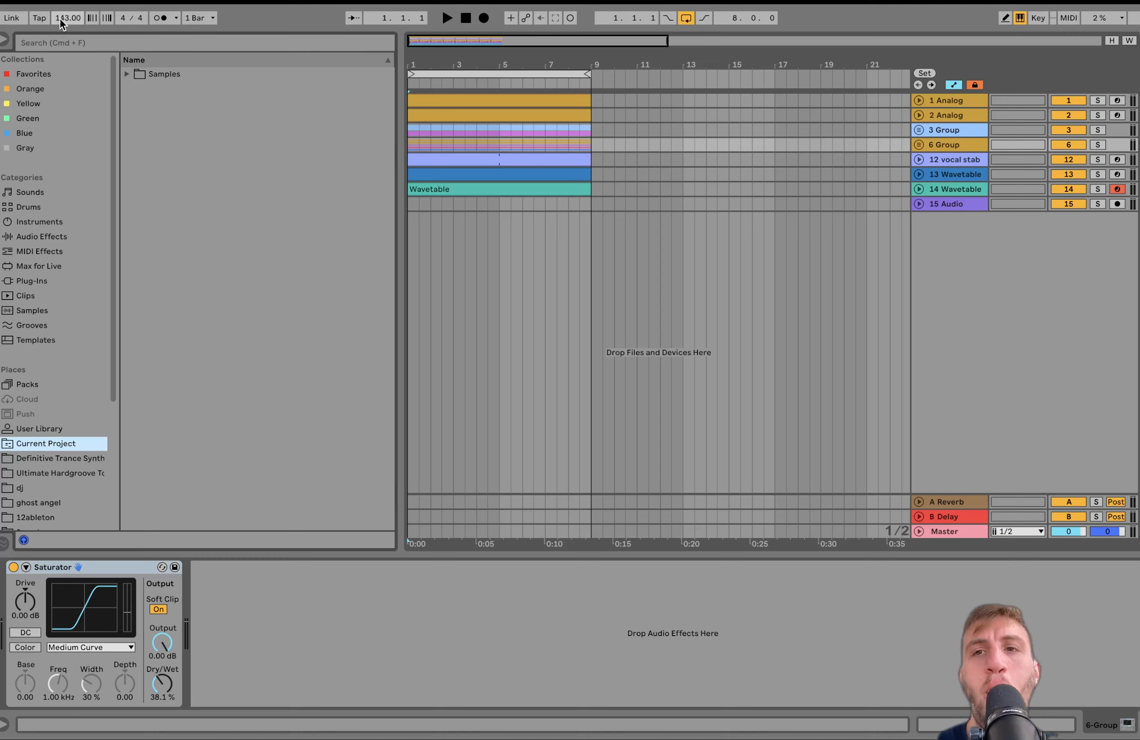
Solo and unfold the 1 Analog and 2 Analog tracks, and listen to them together.
{"action": "left_click", "coordinate": [934, 105]}
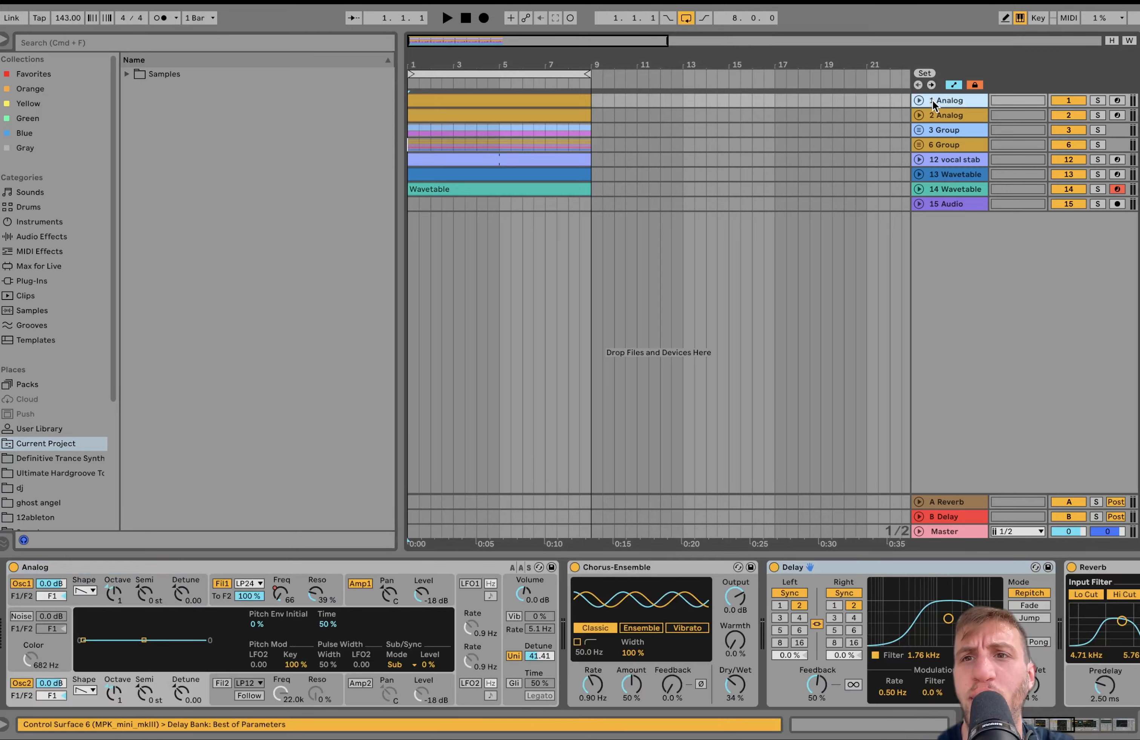
{"action": "left_click", "coordinate": [945, 115], "text": "shift"}
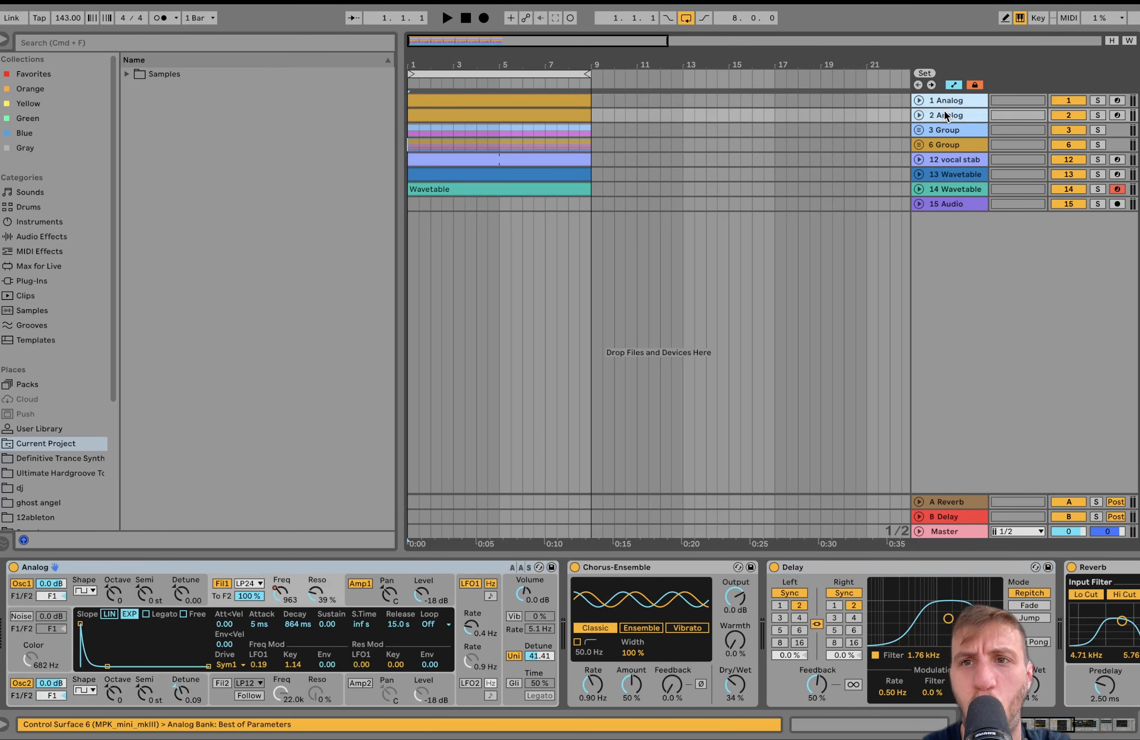
{"action": "left_click", "coordinate": [1098, 115]}
{"action": "key", "text": "space"}
{"action": "left_click", "coordinate": [919, 100]}
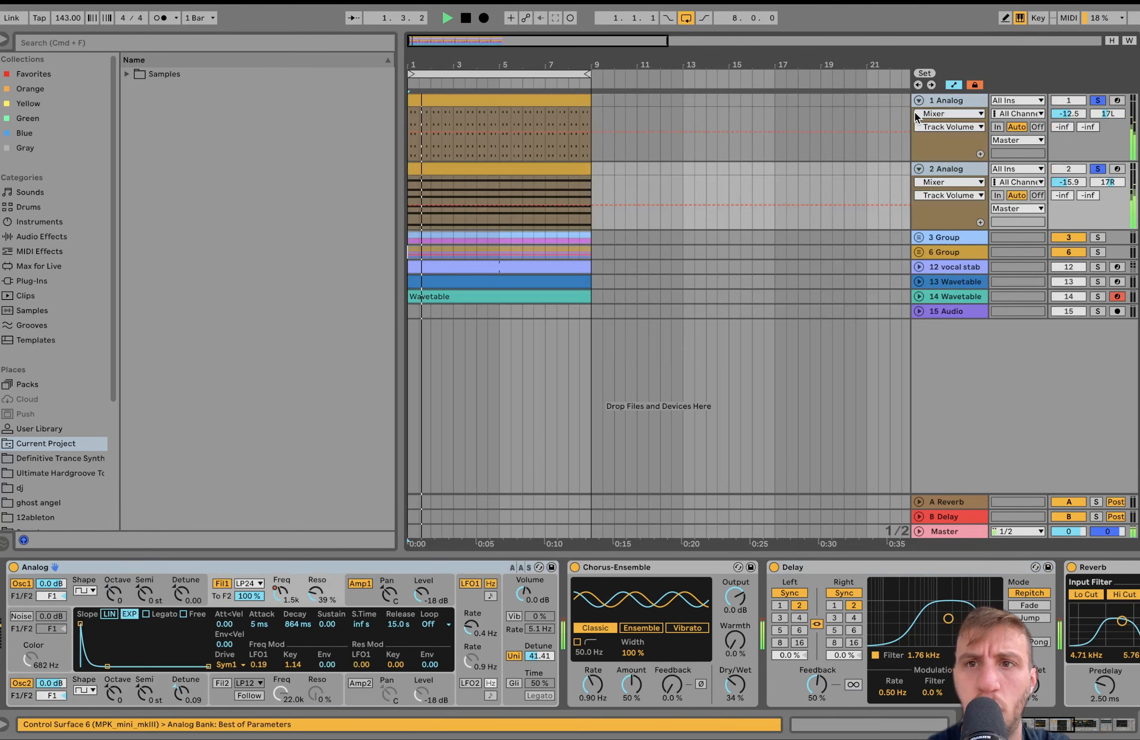
{"action": "left_click", "coordinate": [940, 103]}
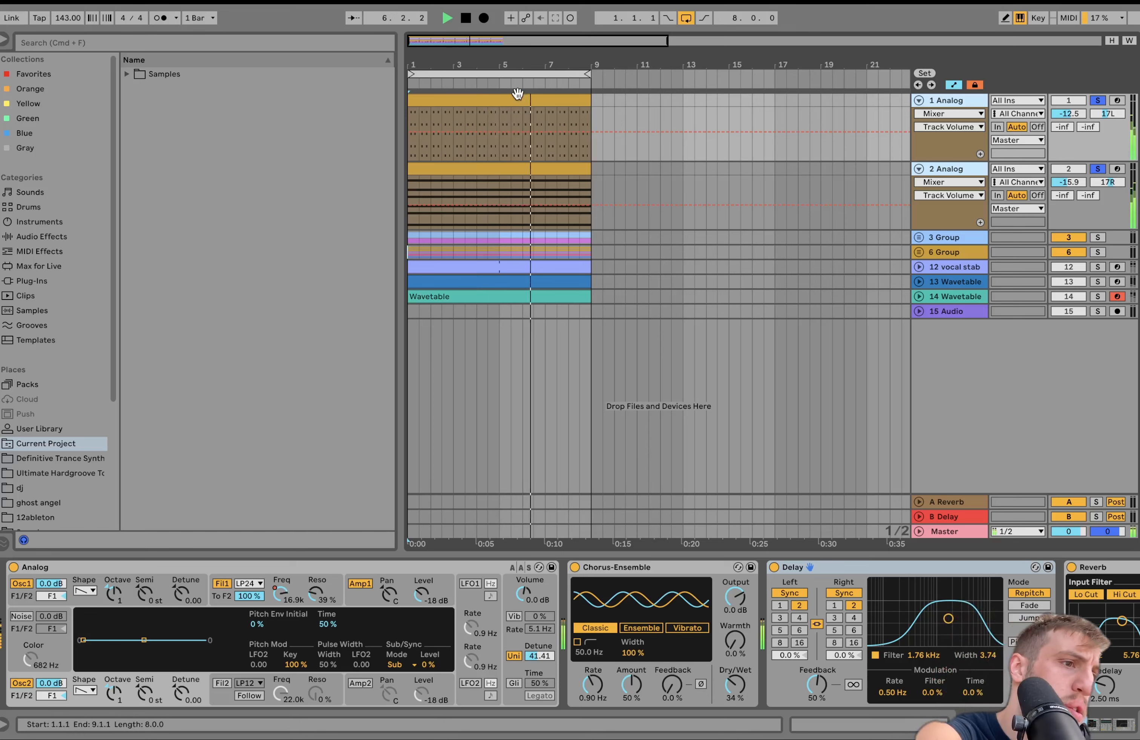
{"action": "key", "text": "space"}
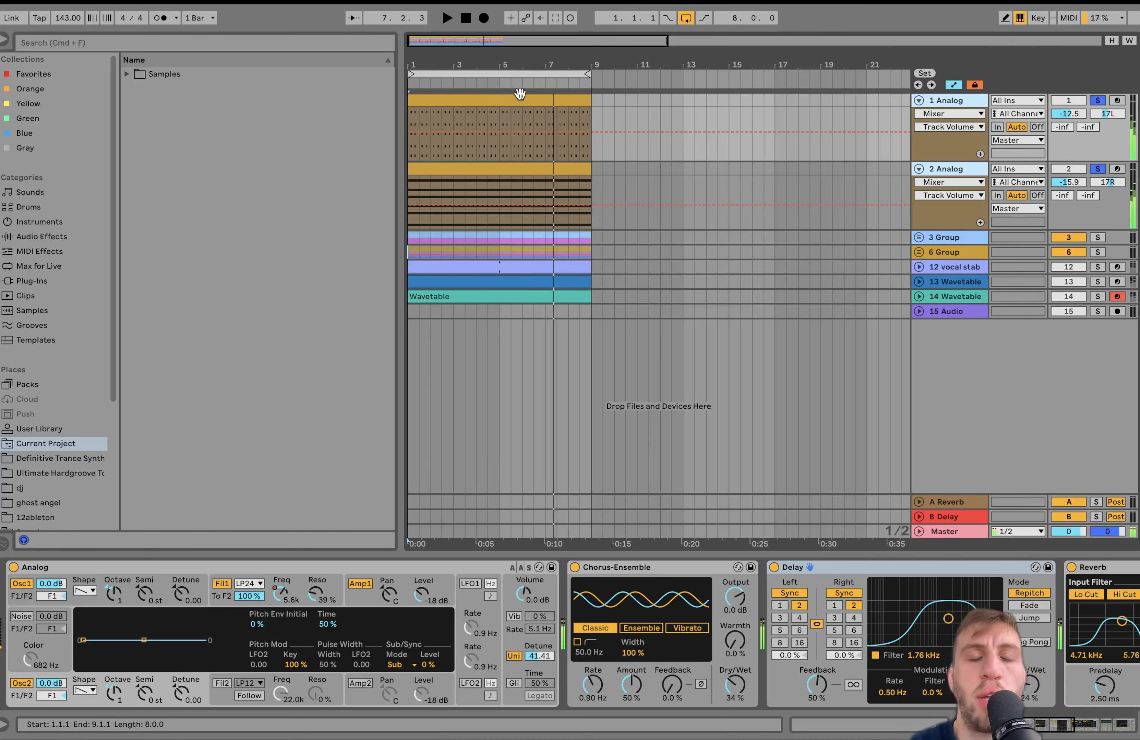
Open the MIDI clip on 1 Analog and audition each of its note rows from D#2 up to F3.
{"action": "double_click", "coordinate": [503, 97]}
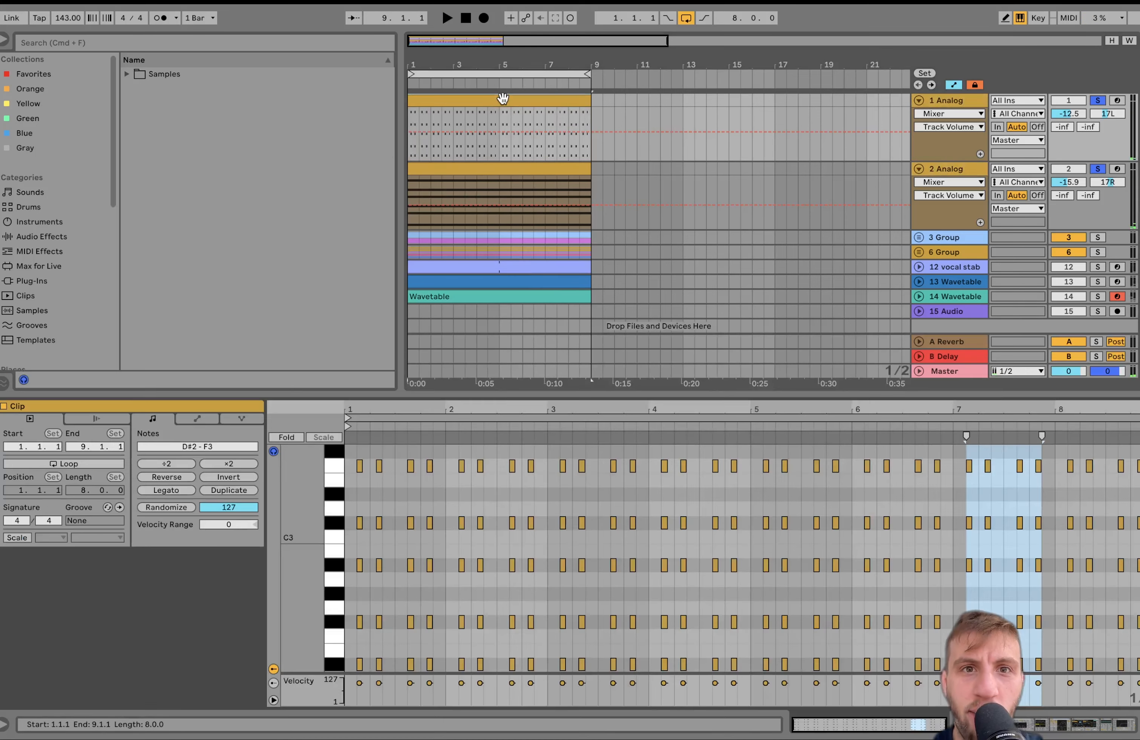
{"action": "left_click_drag", "start_coordinate": [305, 504], "coordinate": [281, 504]}
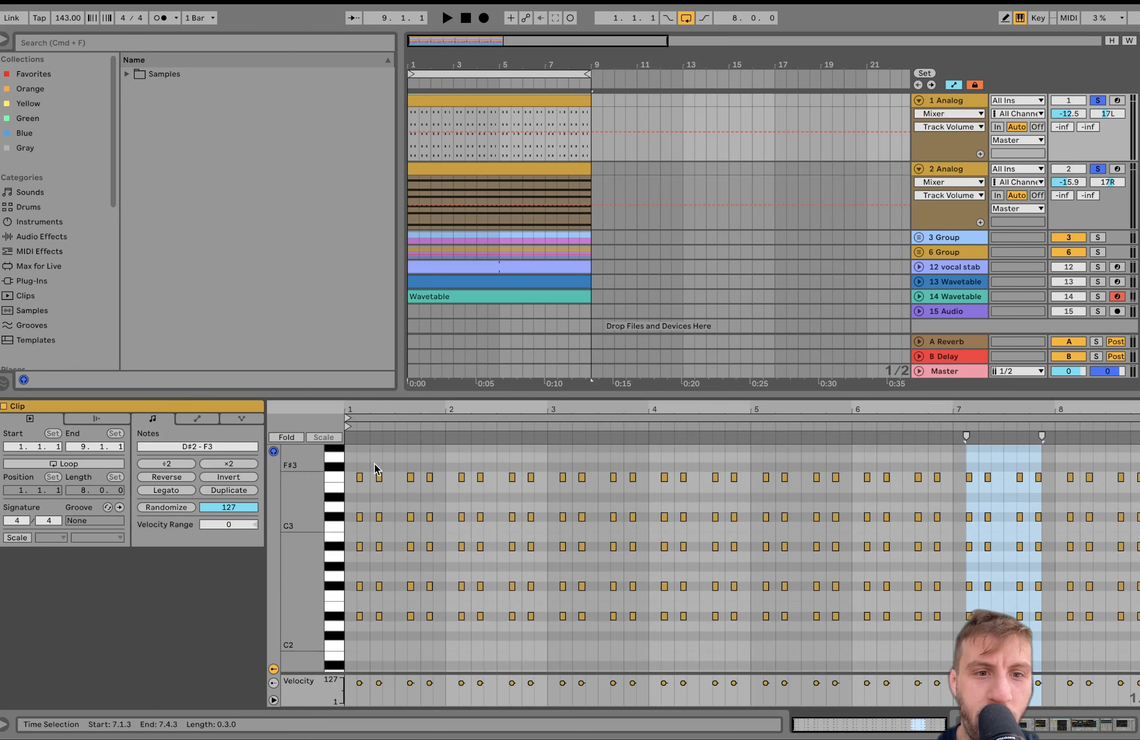
{"action": "left_click", "coordinate": [339, 618]}
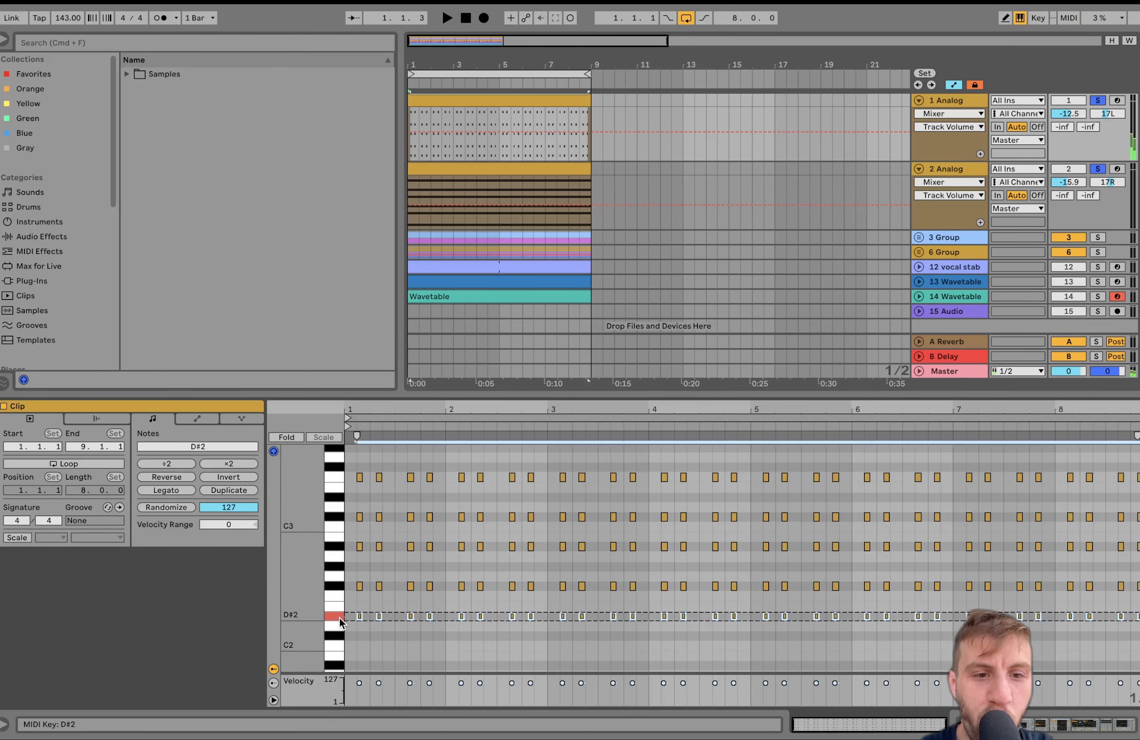
{"action": "left_click", "coordinate": [338, 587]}
{"action": "left_click", "coordinate": [335, 546]}
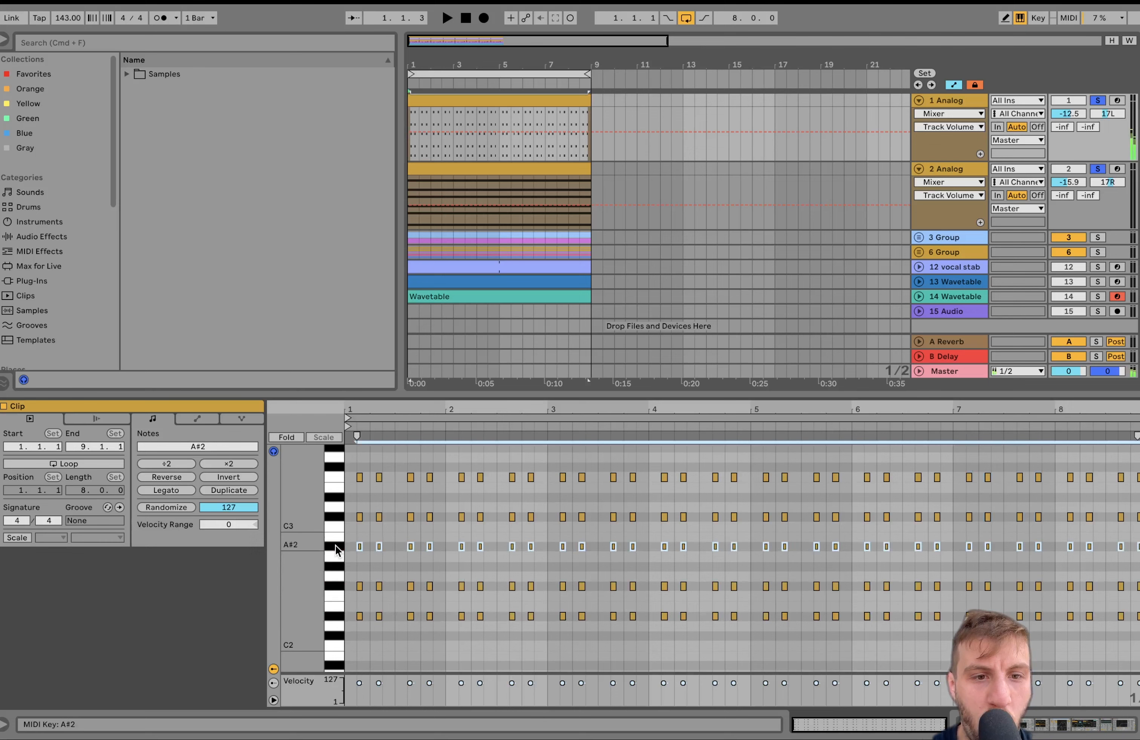
{"action": "left_click", "coordinate": [336, 517]}
{"action": "left_click", "coordinate": [336, 476]}
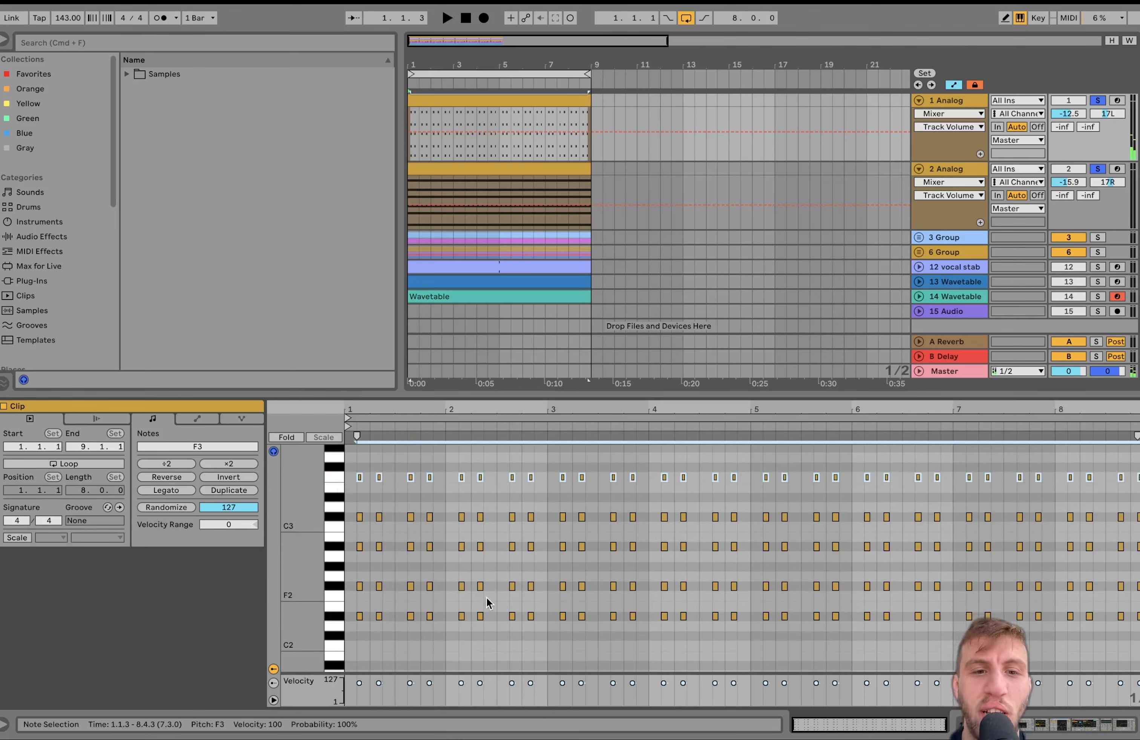
Play the two soloed Analog tracks briefly and display the notes of the 2 Analog clip.
{"action": "key", "text": "space"}
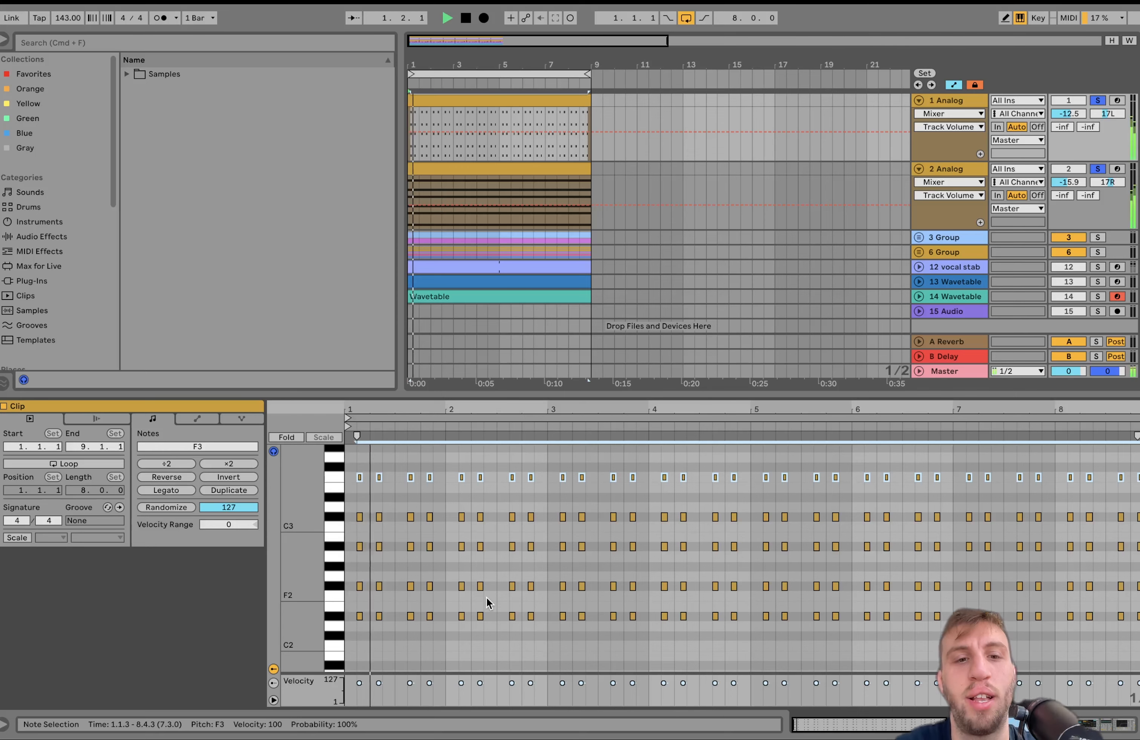
{"action": "key", "text": "space"}
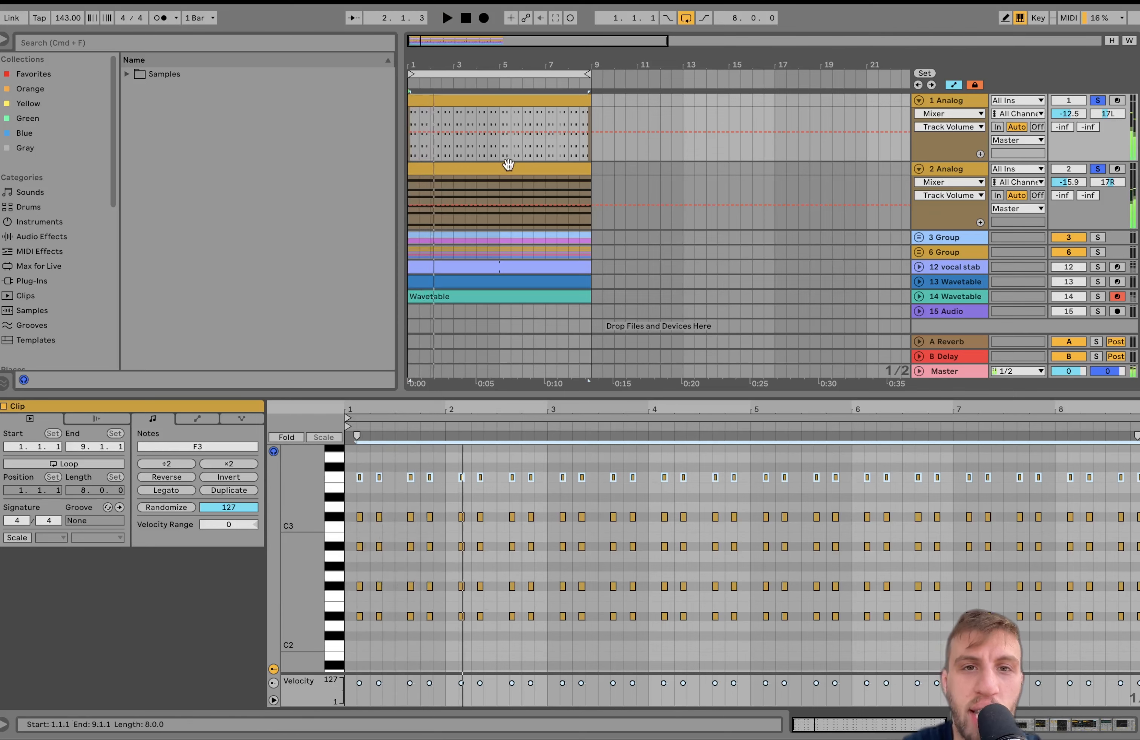
{"action": "left_click", "coordinate": [509, 167]}
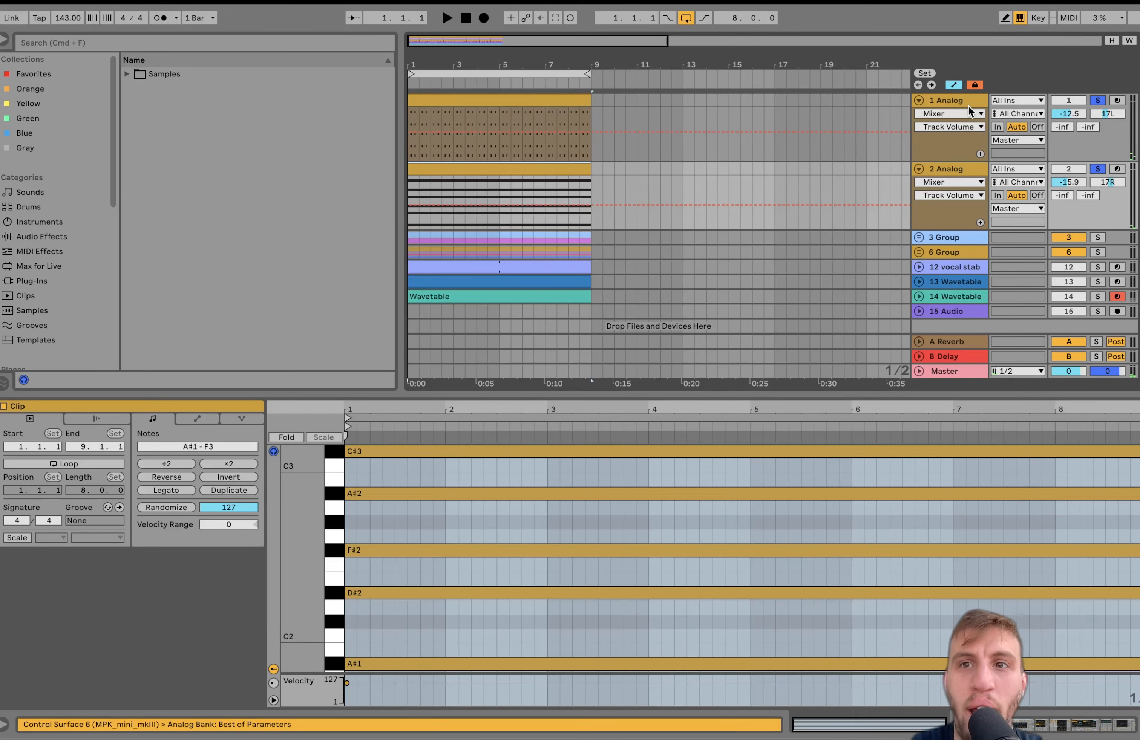
Solo only the 1 Analog track and play its clip with the notes displayed.
{"action": "left_click", "coordinate": [960, 101]}
{"action": "left_click", "coordinate": [1098, 101]}
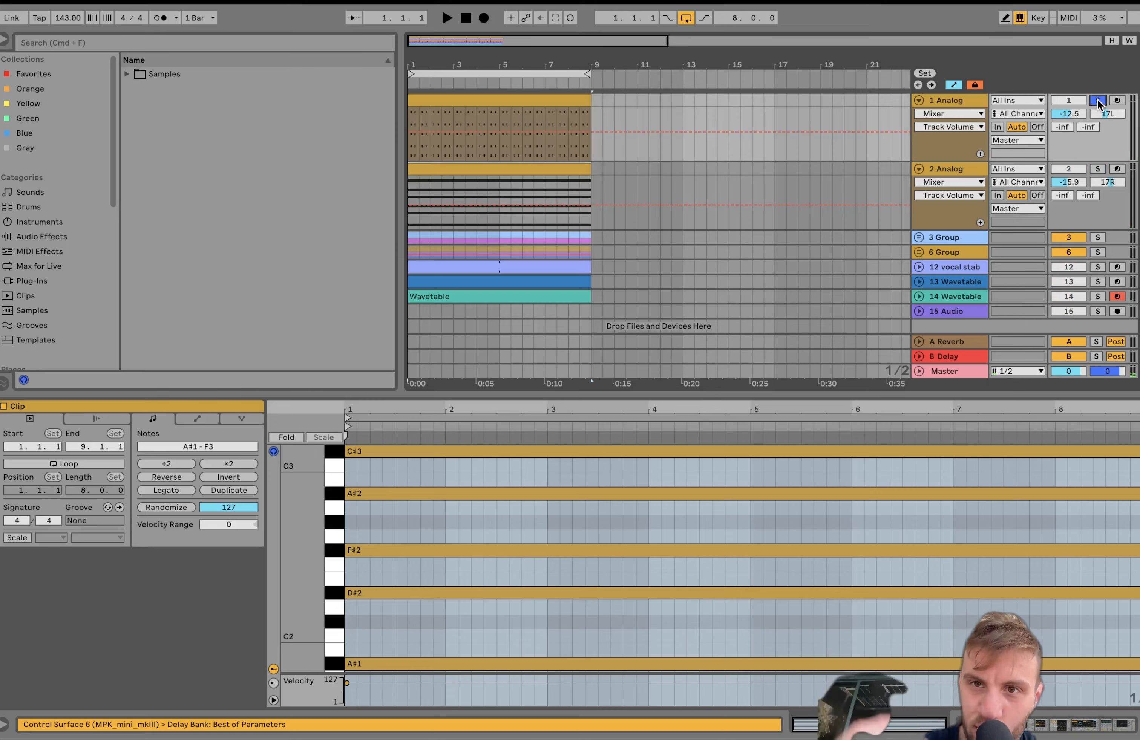
{"action": "left_click", "coordinate": [962, 107]}
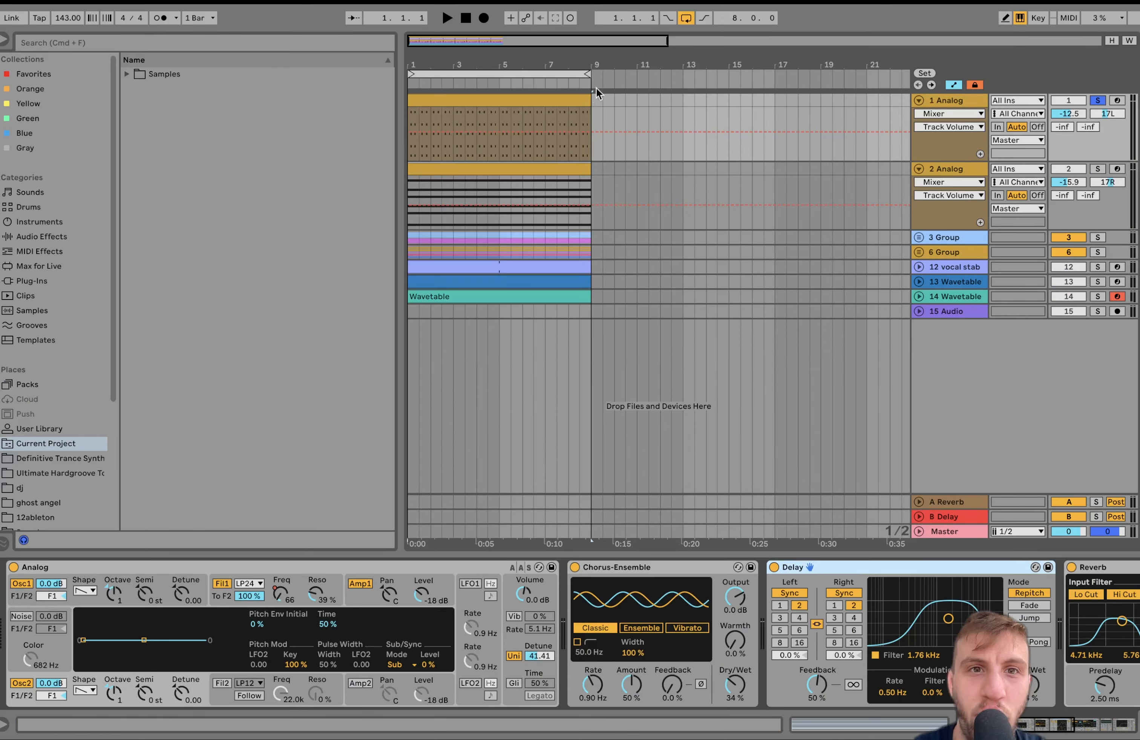
{"action": "left_click", "coordinate": [558, 99]}
{"action": "key", "text": "space"}
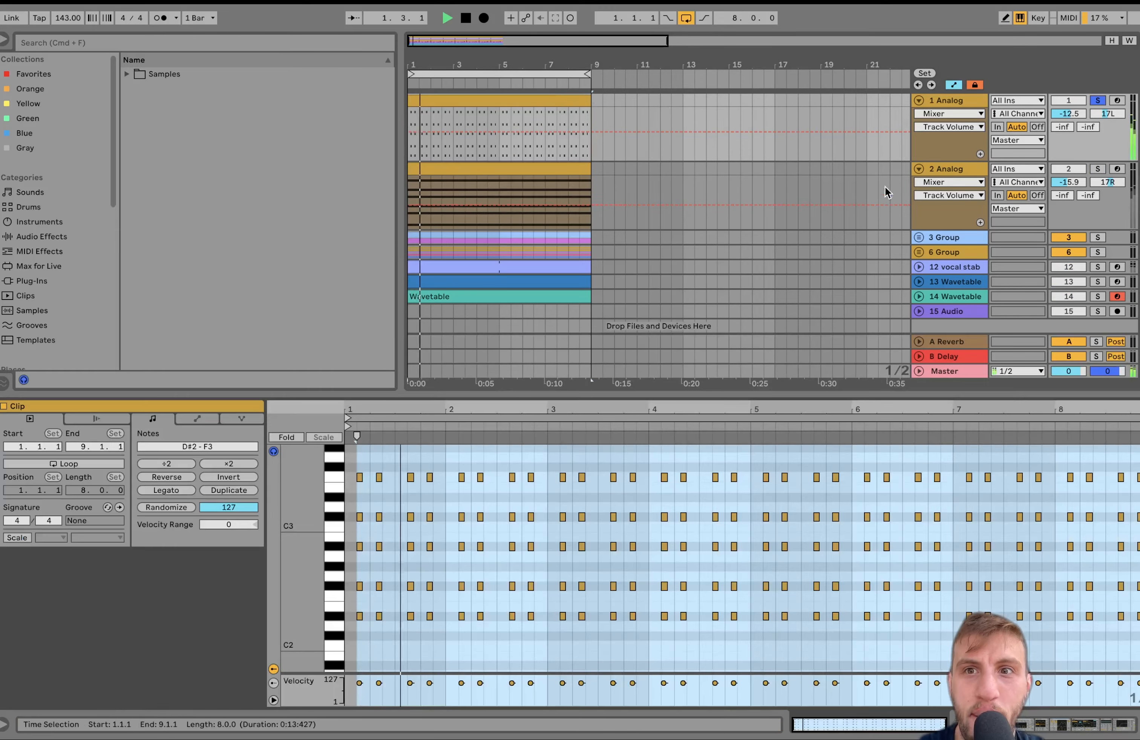
Replay 1 Analog from the start and examine the rhythmic placement of its short chord notes up close.
{"action": "key", "text": "space"}
{"action": "scroll", "coordinate": [376, 501], "scroll_direction": "up", "scroll_amount": 5}
{"action": "scroll", "coordinate": [376, 501], "scroll_direction": "left", "scroll_amount": 3}
{"action": "key", "text": "space"}
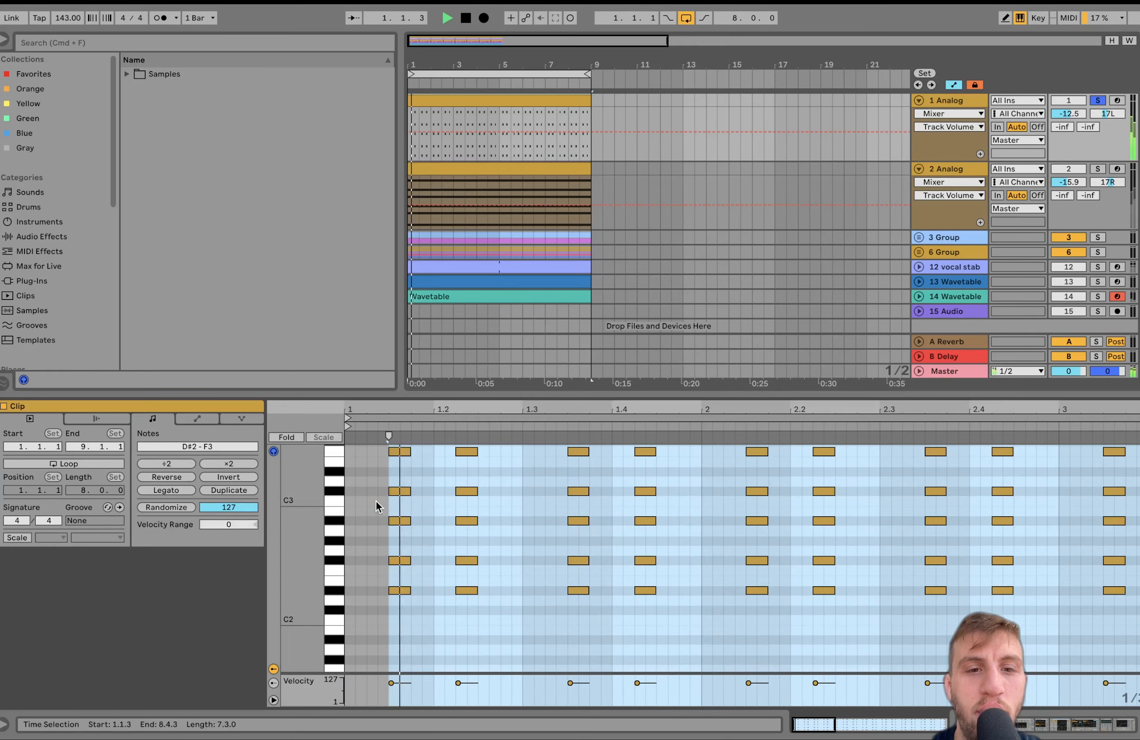
{"action": "scroll", "coordinate": [445, 487], "scroll_direction": "up", "scroll_amount": 3}
{"action": "scroll", "coordinate": [446, 488], "scroll_direction": "down", "scroll_amount": 5}
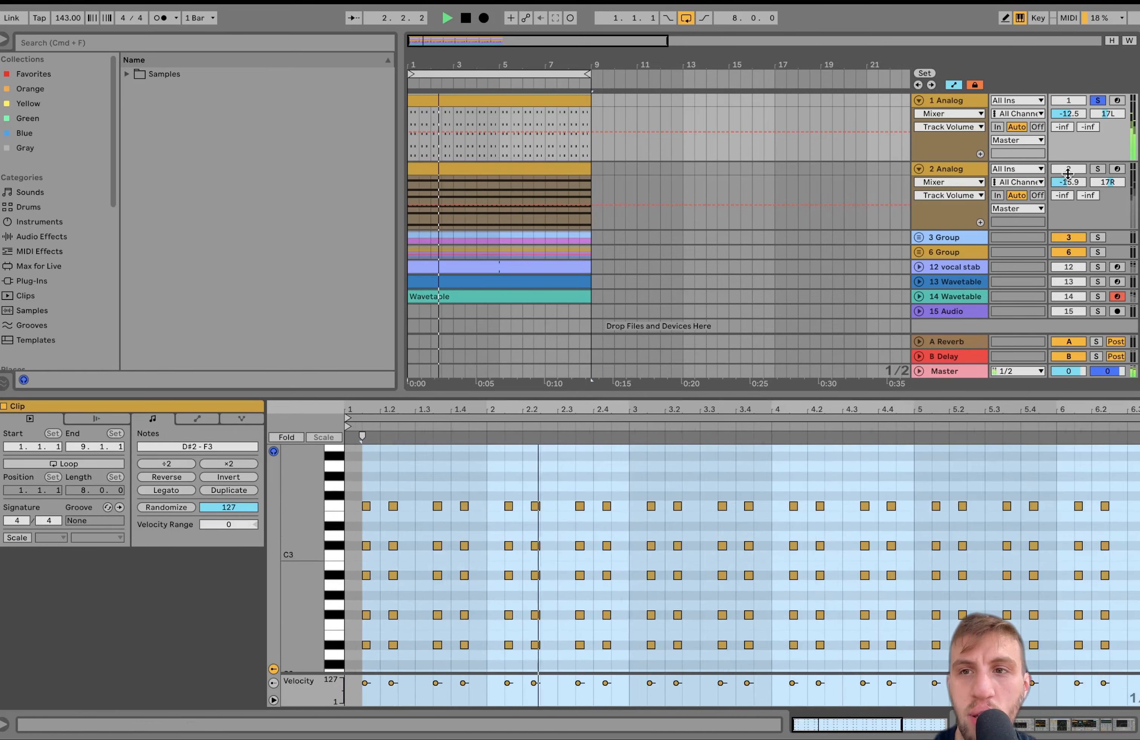
Solo only the 2 Analog track and listen to its sustained chord.
{"action": "left_click", "coordinate": [1100, 175]}
{"action": "left_click", "coordinate": [1098, 169]}
{"action": "left_click", "coordinate": [956, 169]}
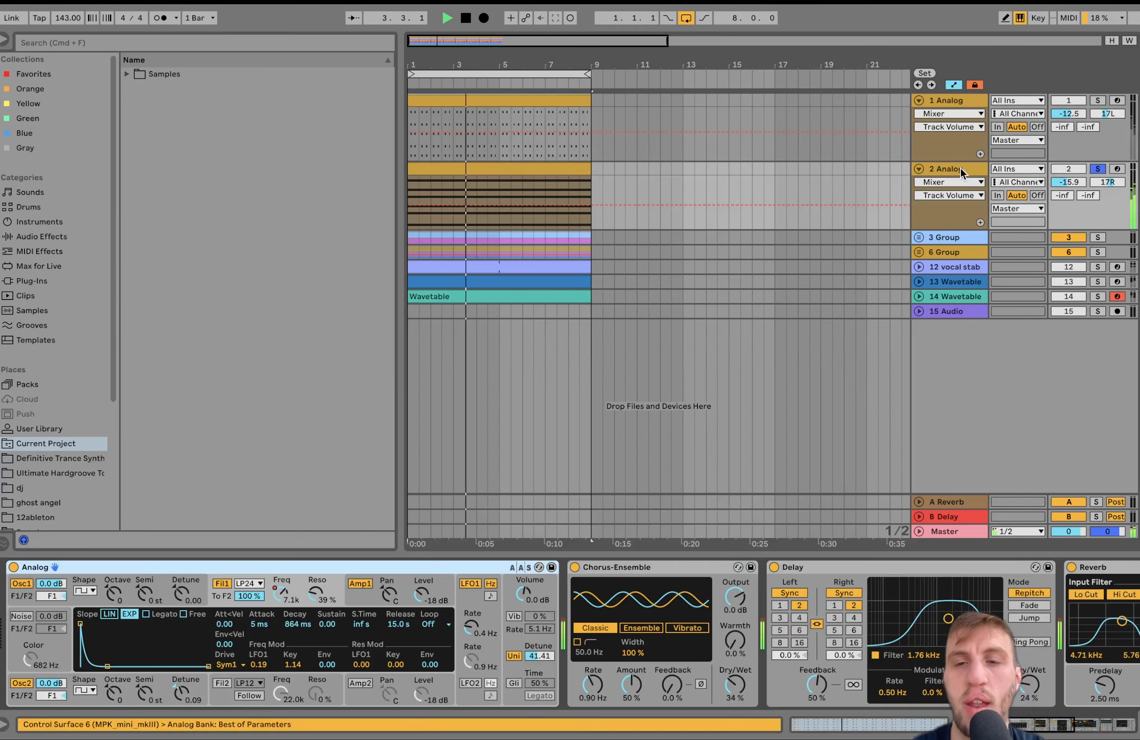
{"action": "left_click", "coordinate": [475, 148]}
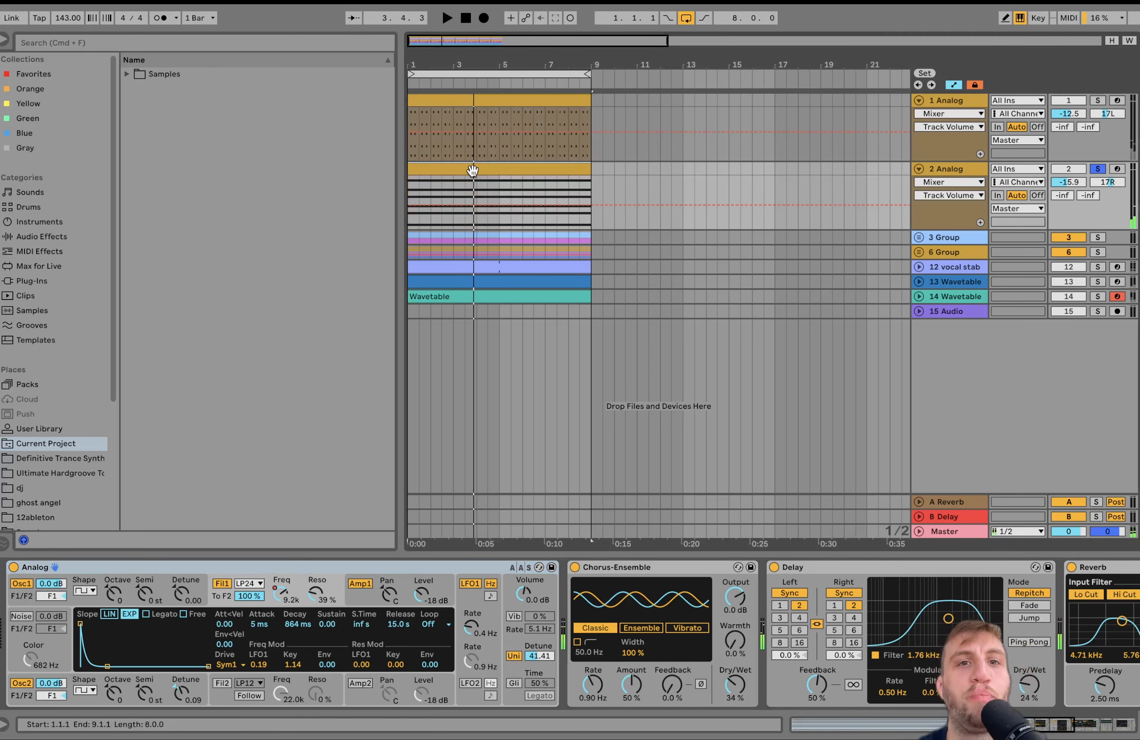
Solo 1 Analog together with 2 Analog and play both layers.
{"action": "left_click", "coordinate": [470, 103]}
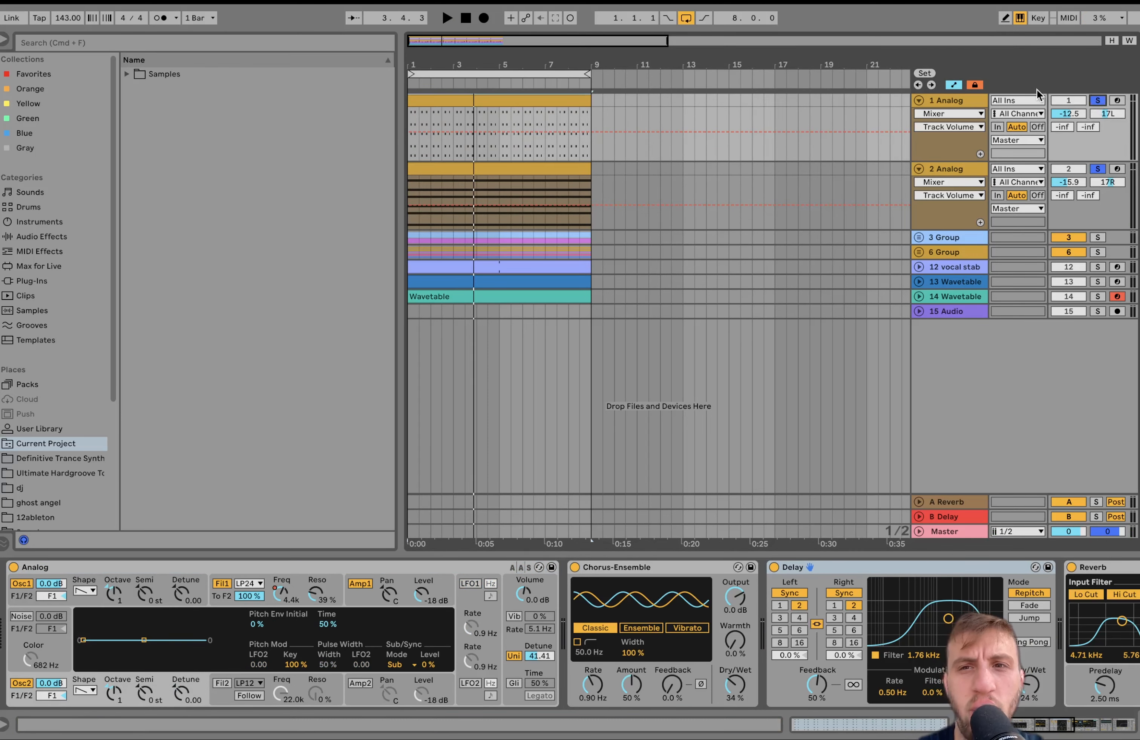
{"action": "key", "text": "space"}
{"action": "left_click", "coordinate": [1072, 94]}
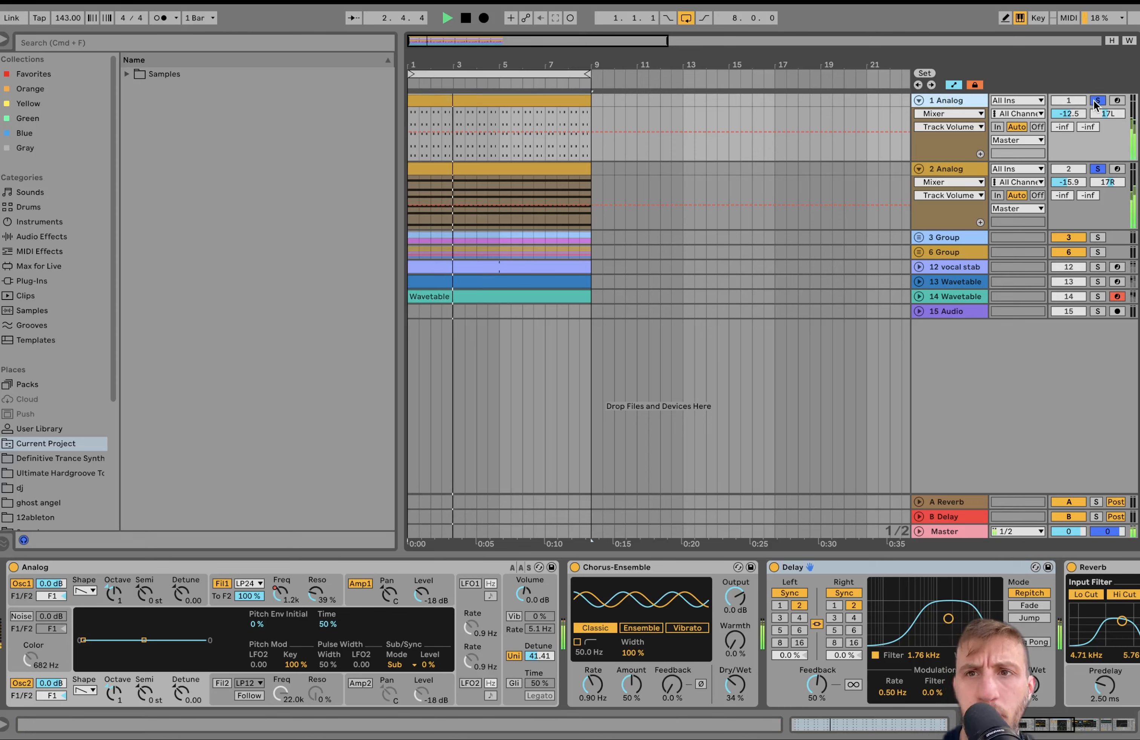
Isolate the 1 Analog track again by leaving only its solo on, and play it briefly.
{"action": "left_click", "coordinate": [1098, 100]}
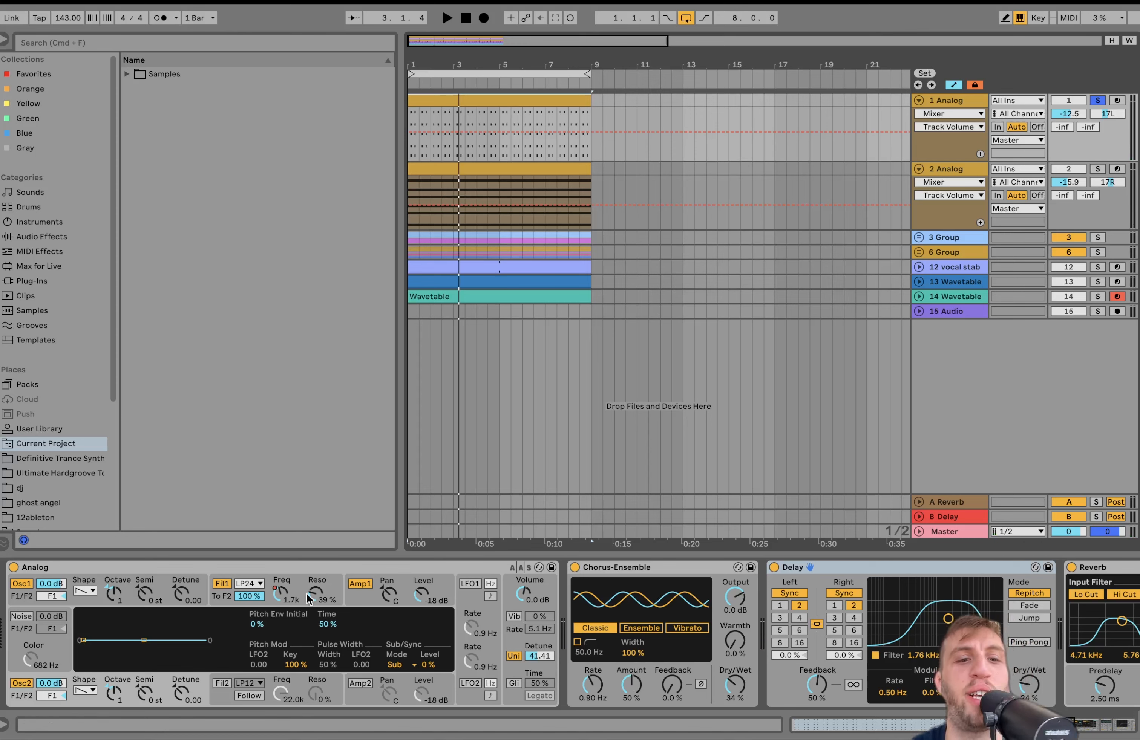
{"action": "key", "text": "space"}
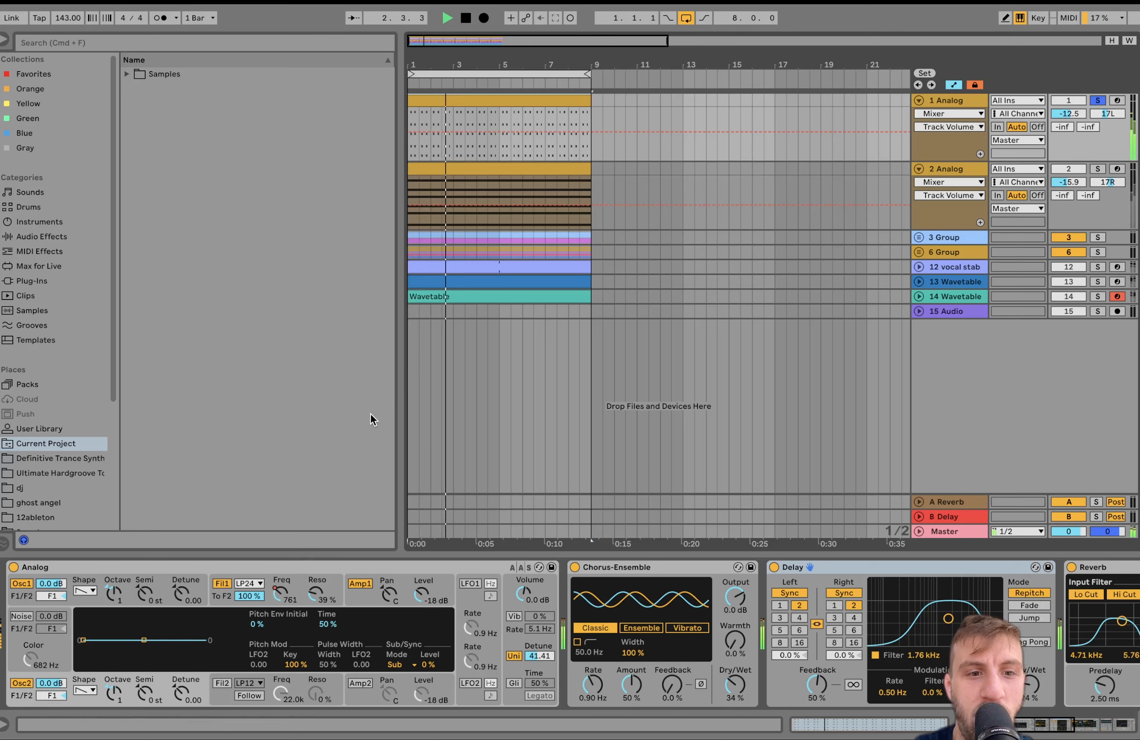
{"action": "key", "text": "space"}
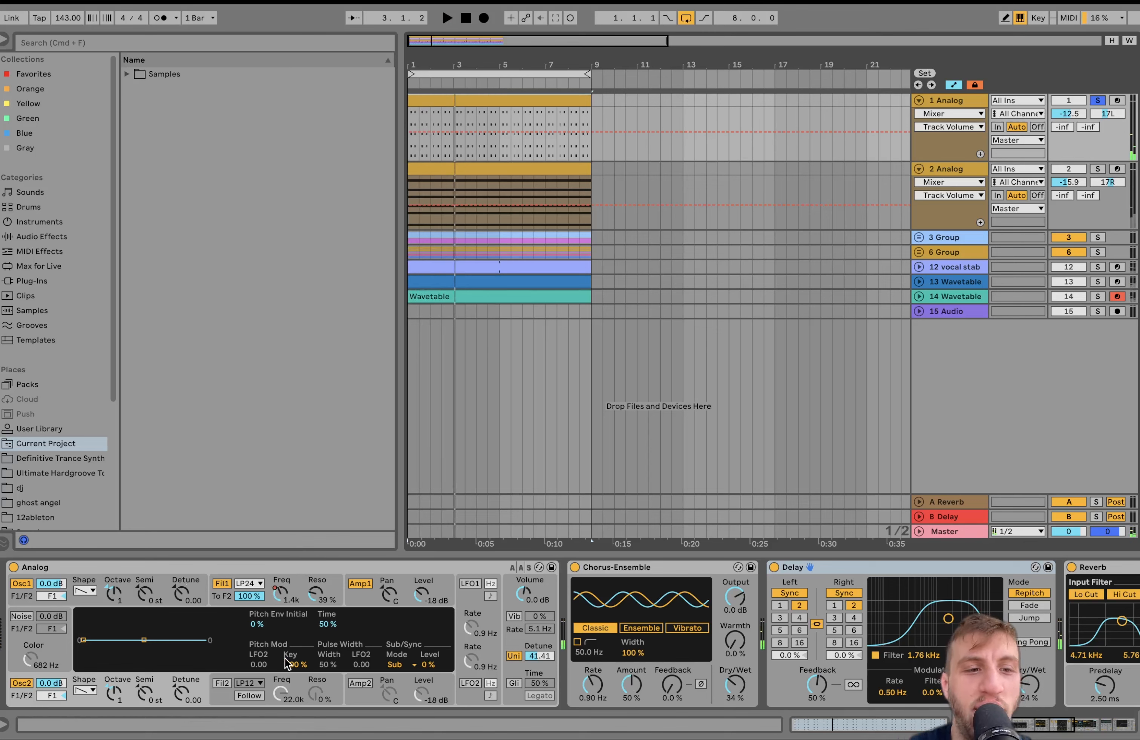
Examine 1 Analog's oscillator, filter frequency, amp envelope and unison settings, and its effects chain through to Auto Filter.
{"action": "left_click", "coordinate": [102, 592]}
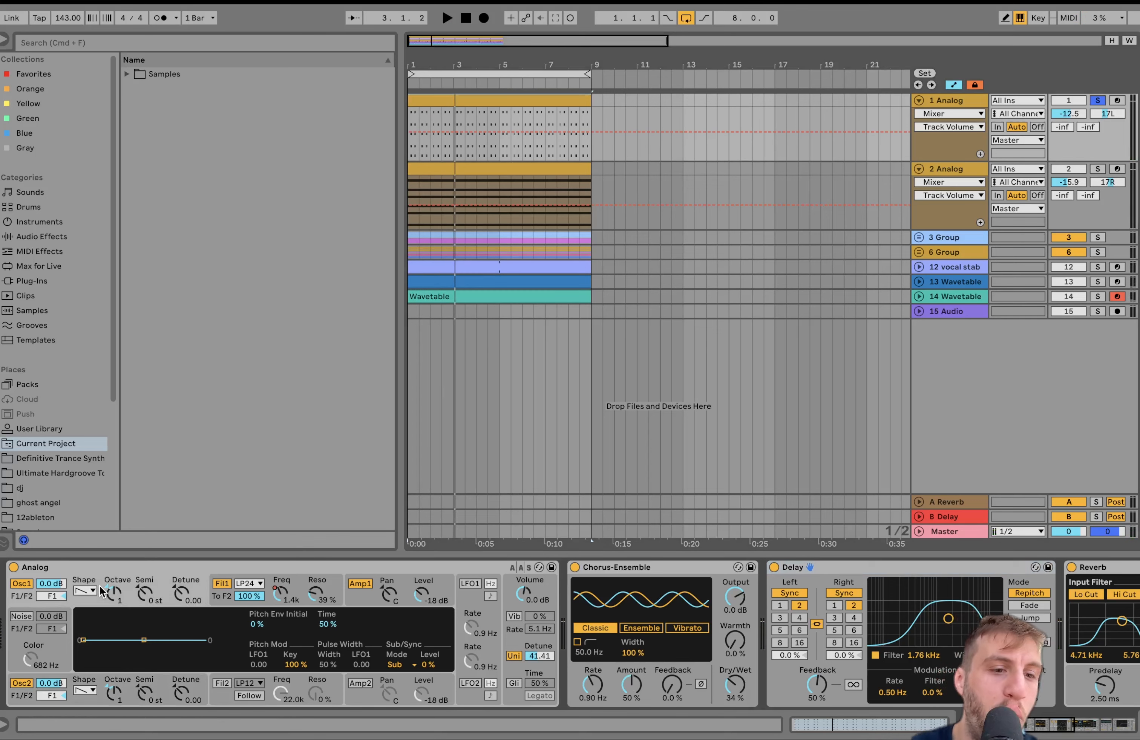
{"action": "left_click", "coordinate": [289, 604]}
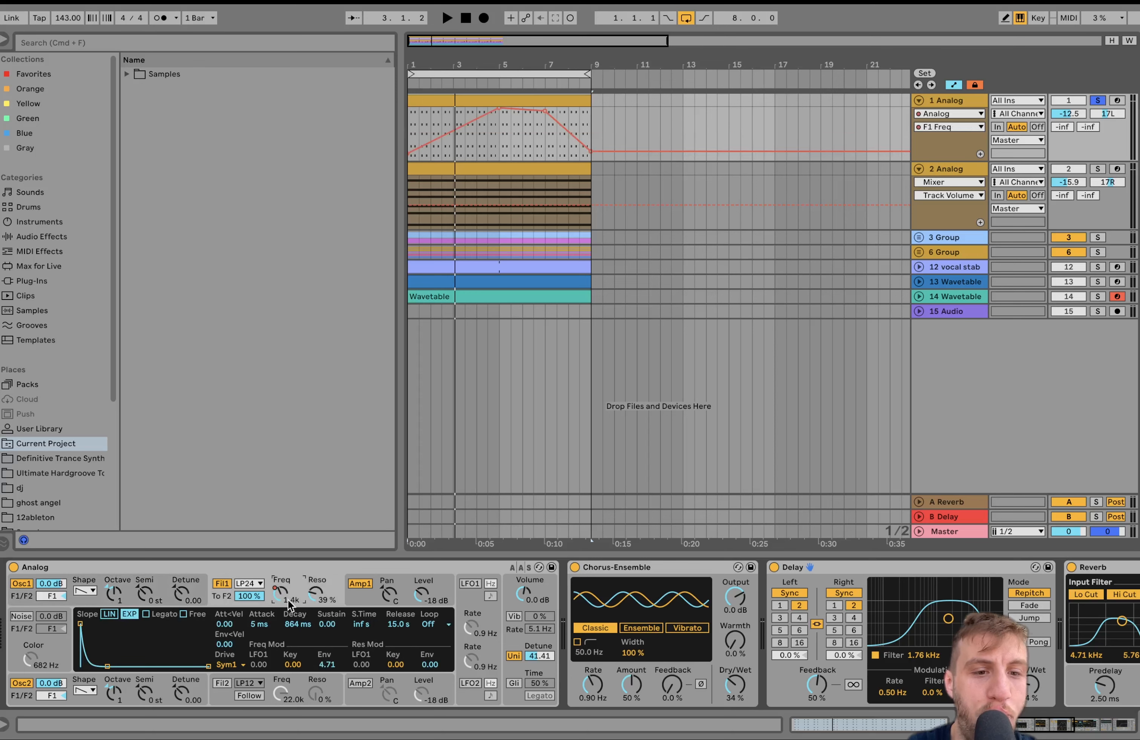
{"action": "left_click", "coordinate": [389, 595]}
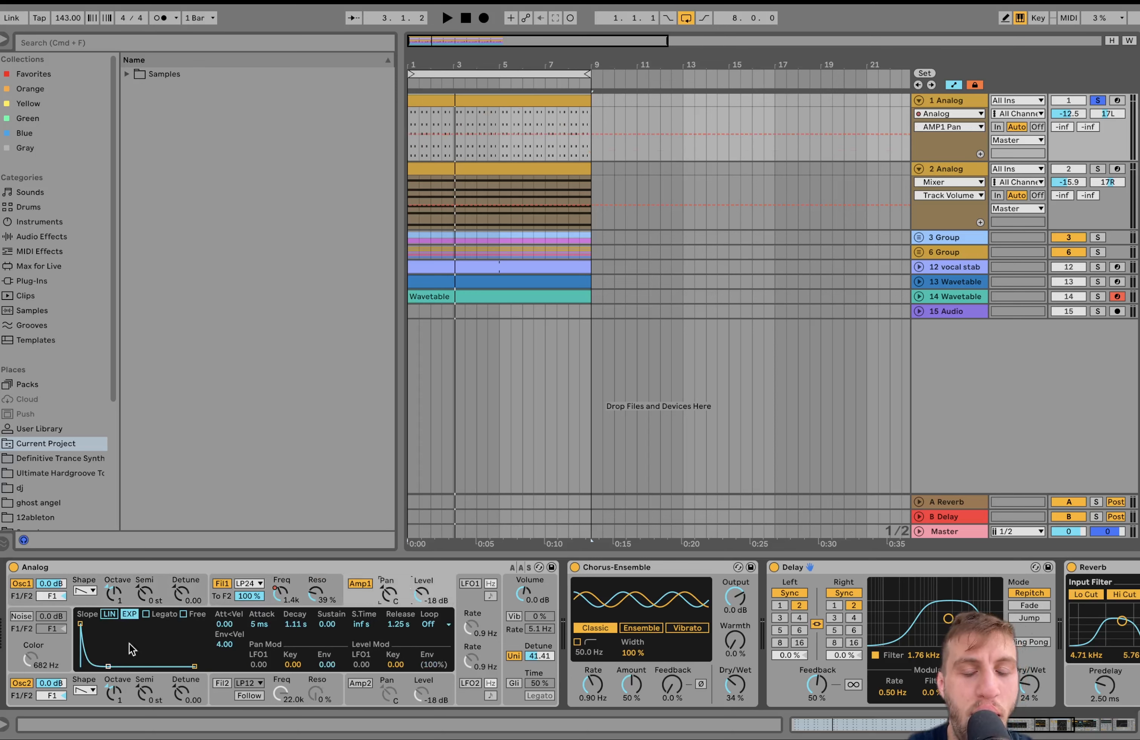
{"action": "left_click", "coordinate": [516, 648]}
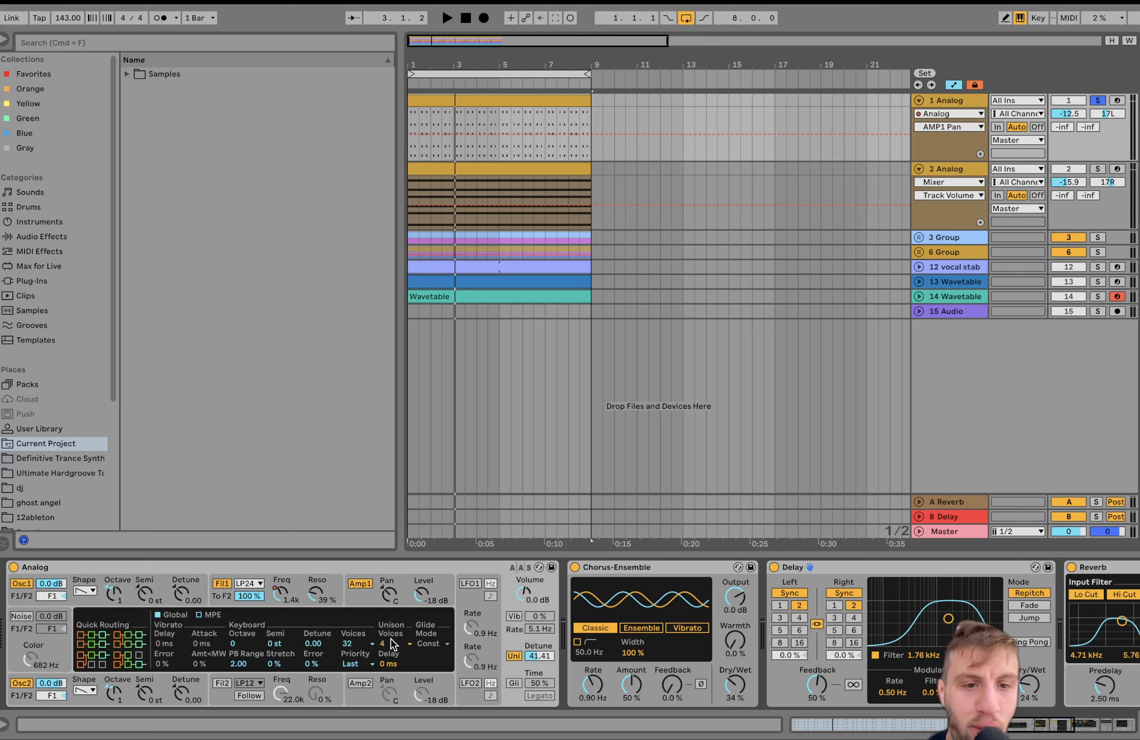
{"action": "scroll", "coordinate": [851, 703], "scroll_direction": "right", "scroll_amount": 5}
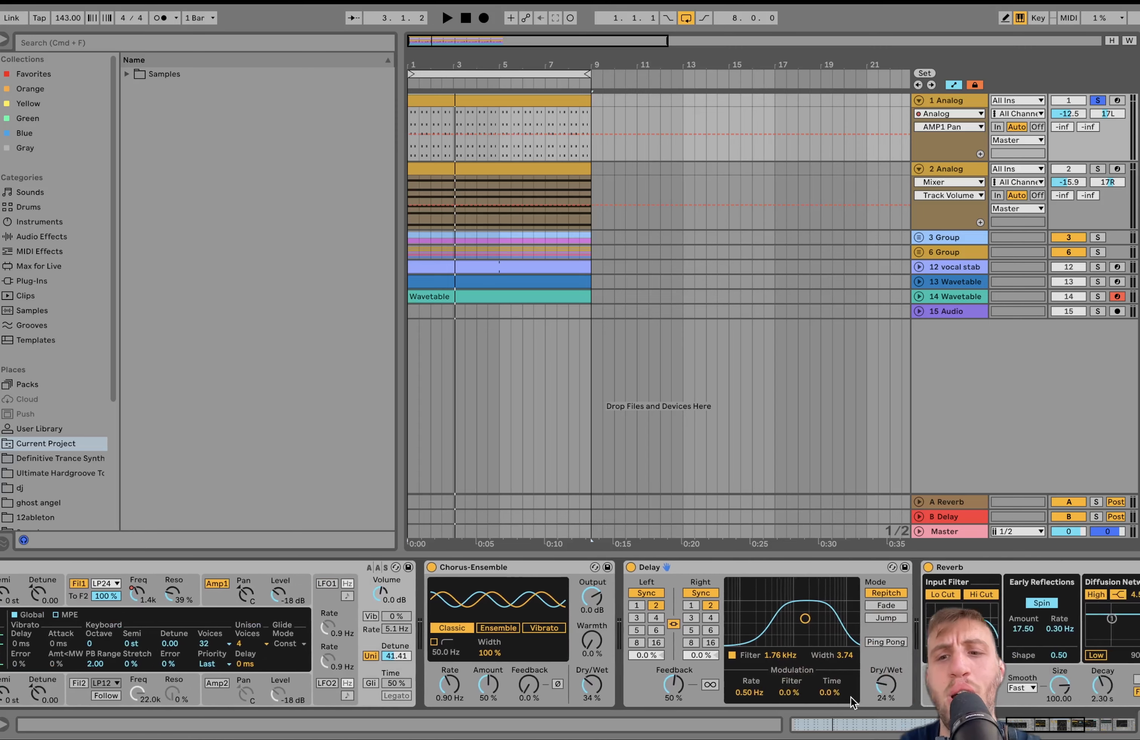
{"action": "scroll", "coordinate": [687, 650], "scroll_direction": "right", "scroll_amount": 15}
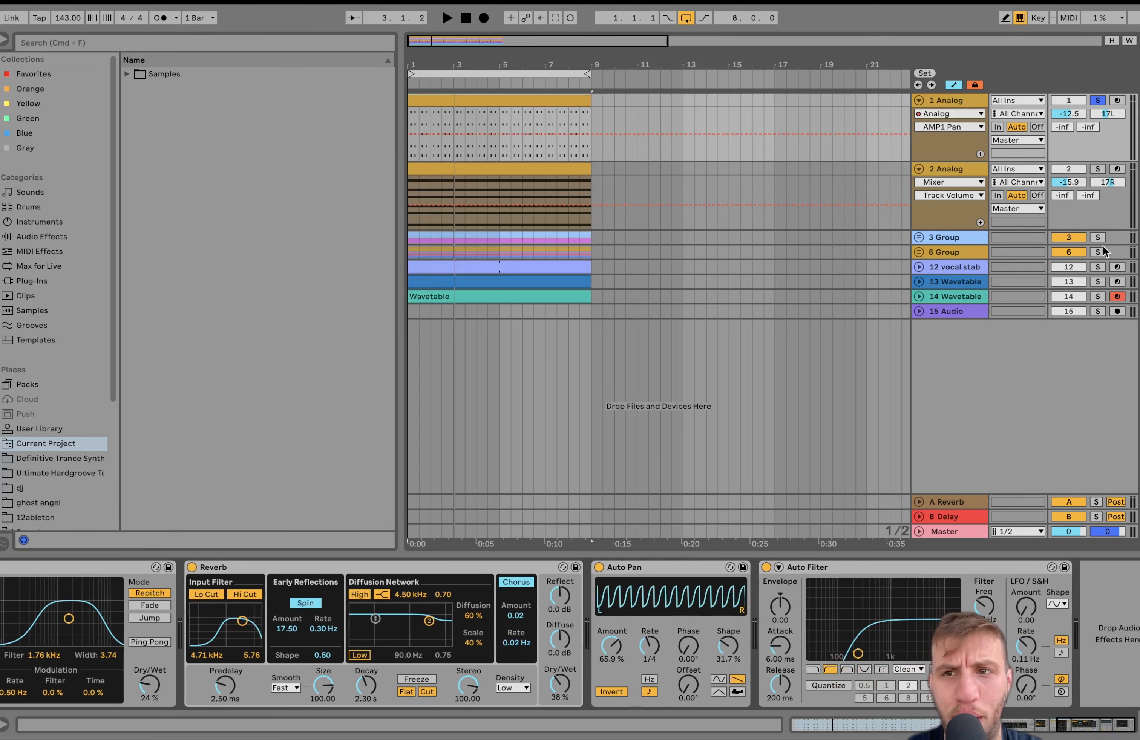
Try playing 3 Group along with 1 Analog by soloing the group.
{"action": "left_click", "coordinate": [1097, 238]}
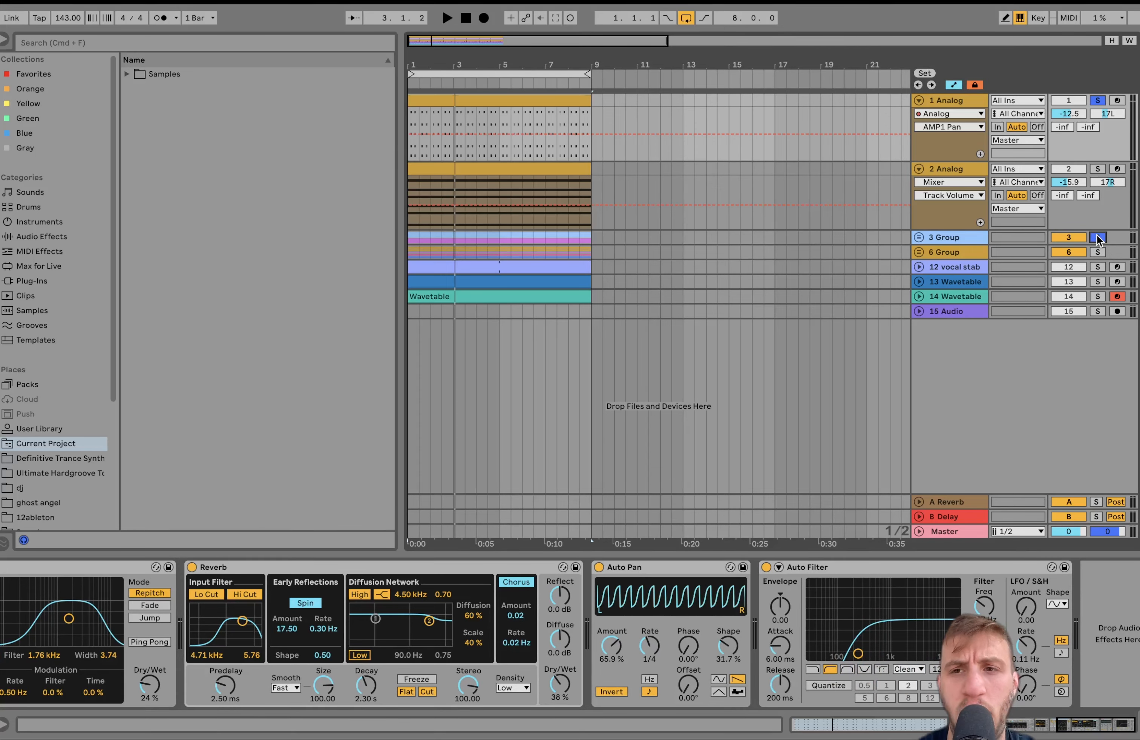
{"action": "key", "text": "space"}
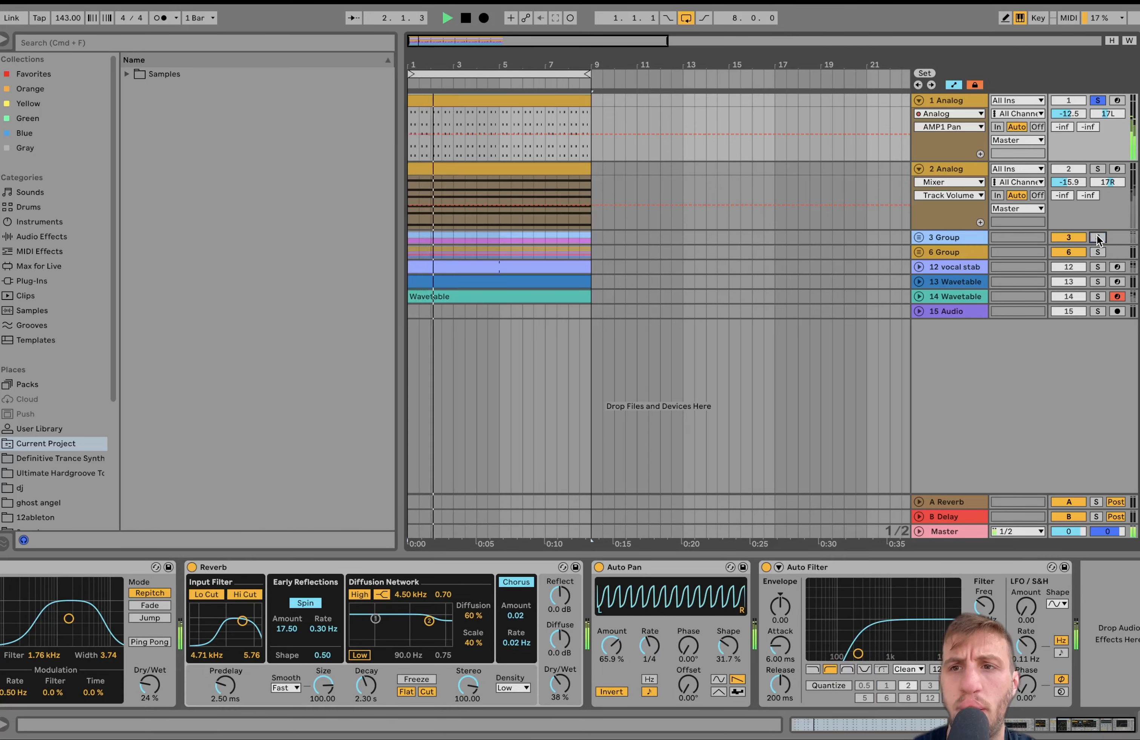
{"action": "left_click", "coordinate": [1098, 237]}
{"action": "key", "text": "space"}
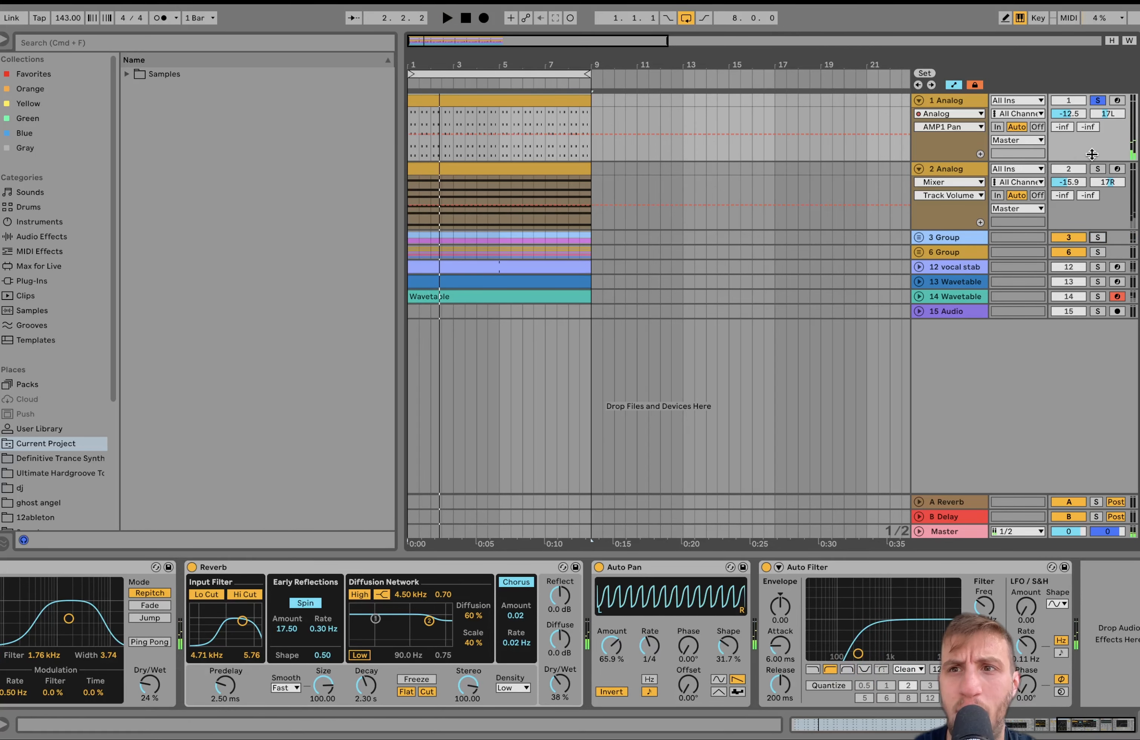
Isolate the 2 Analog track and display the filter 1 frequency automation on both Analog tracks.
{"action": "left_click", "coordinate": [962, 169]}
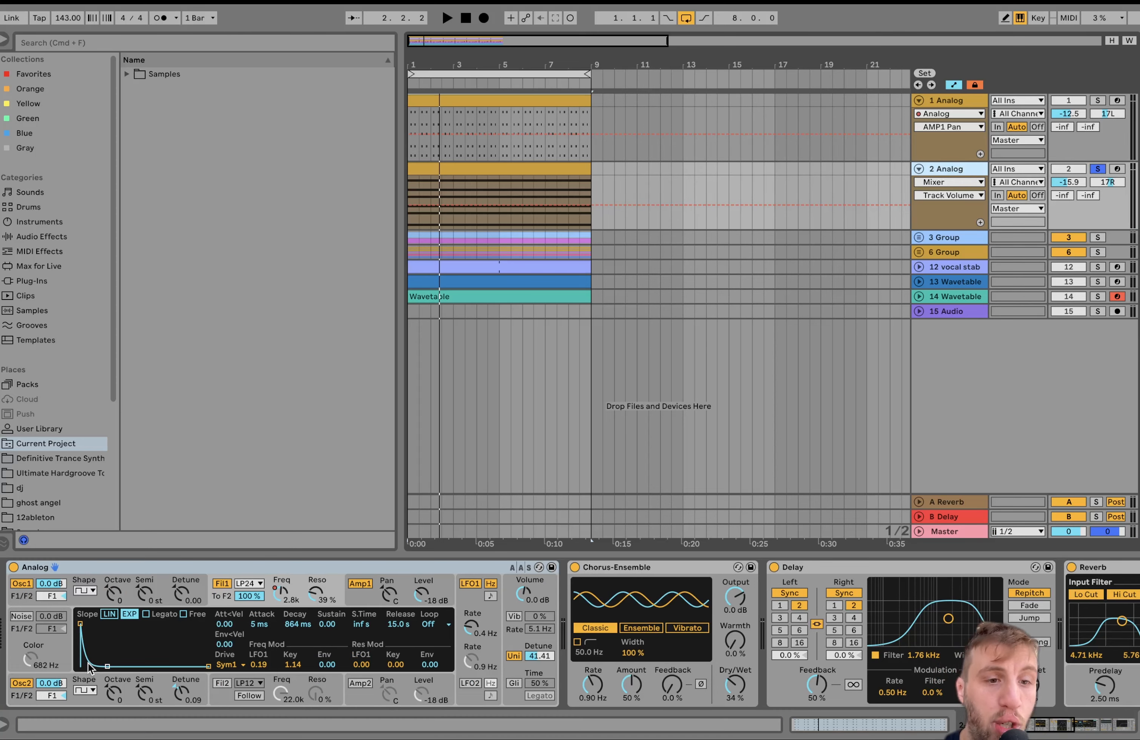
{"action": "left_click", "coordinate": [298, 587]}
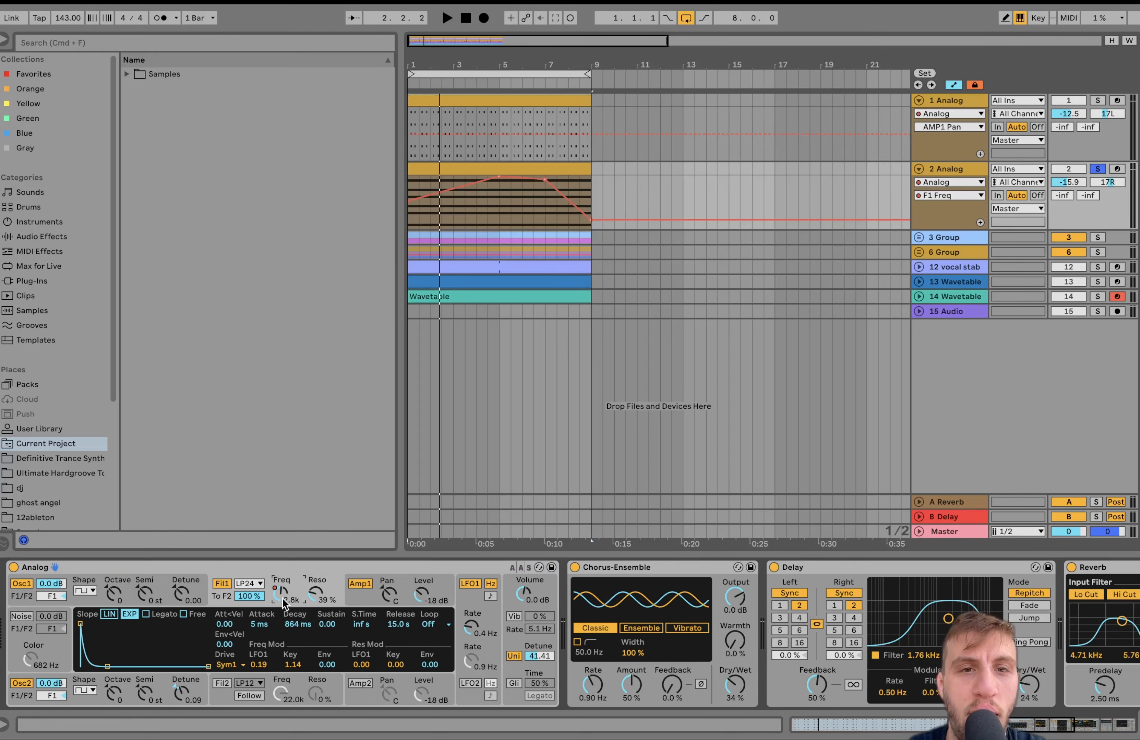
{"action": "left_click", "coordinate": [945, 102]}
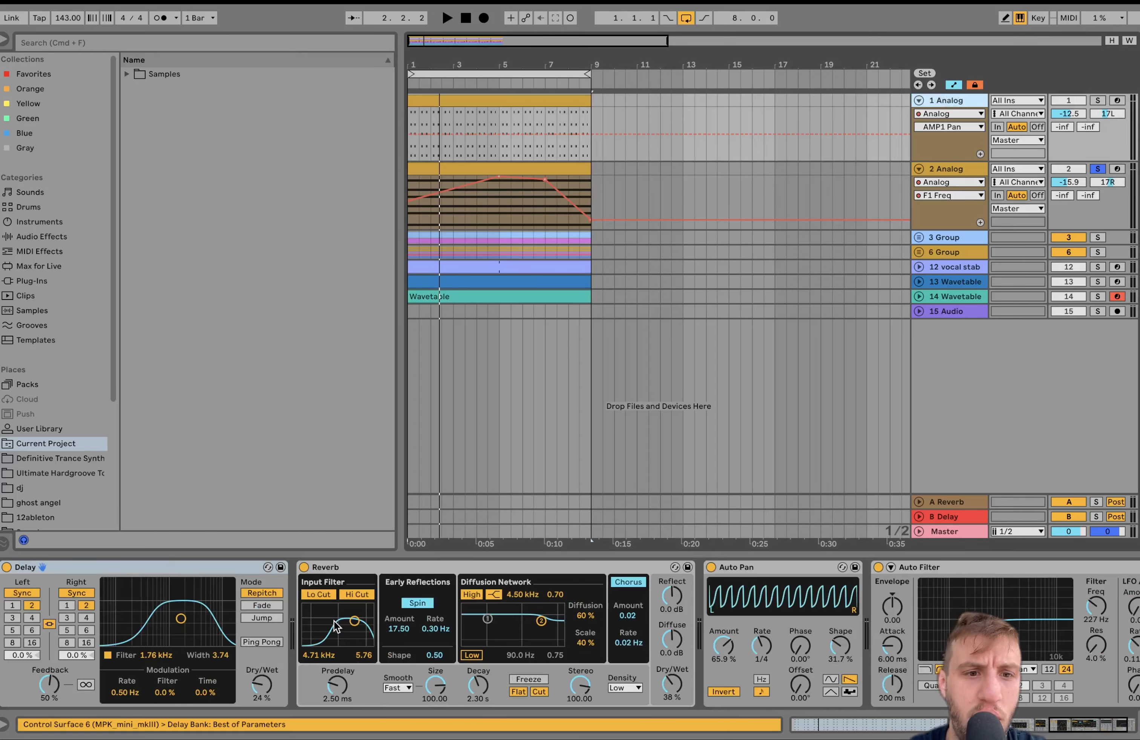
{"action": "scroll", "coordinate": [334, 621], "scroll_direction": "left", "scroll_amount": 10}
{"action": "left_click", "coordinate": [276, 592]}
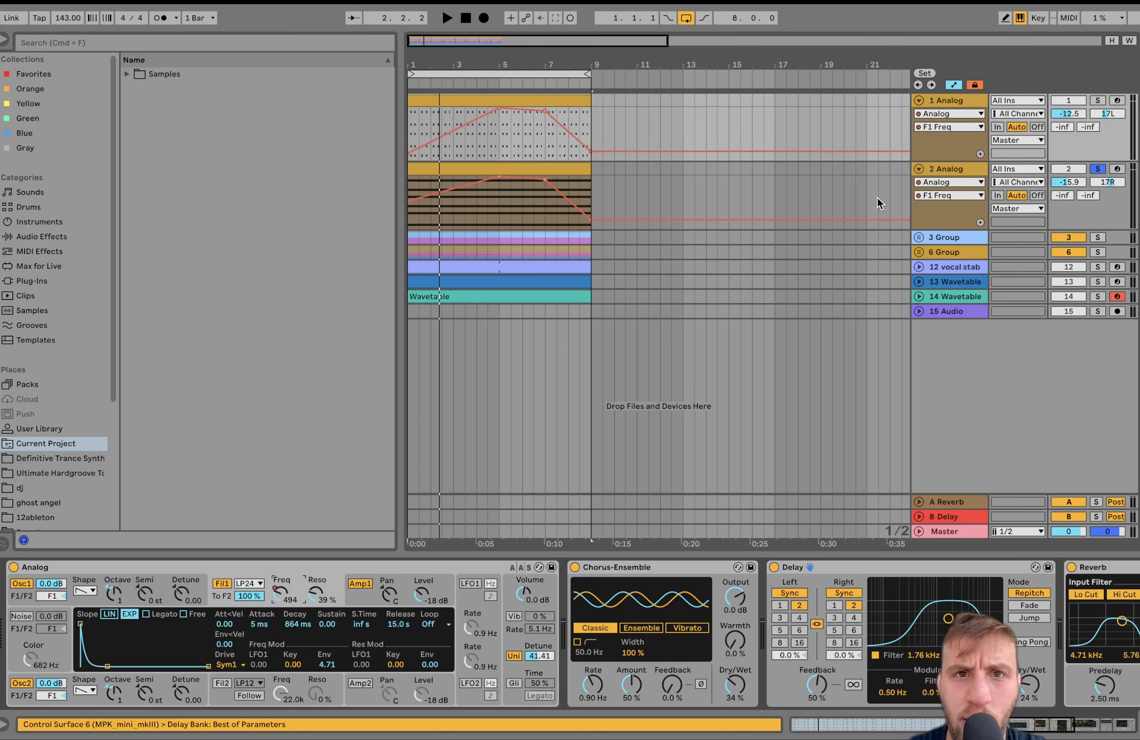
Examine 2 Analog's amp envelope and its effects chain from Chorus-Ensemble through to Auto Filter.
{"action": "left_click", "coordinate": [948, 170]}
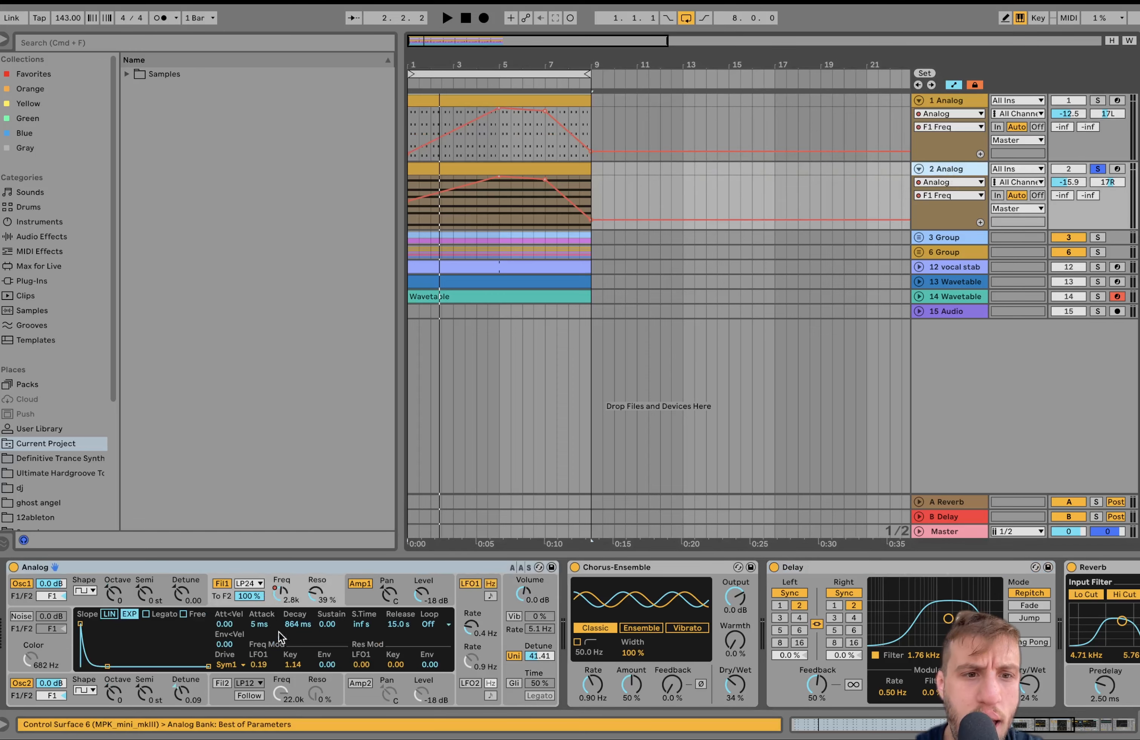
{"action": "left_click", "coordinate": [367, 603]}
{"action": "scroll", "coordinate": [384, 639], "scroll_direction": "right", "scroll_amount": 5}
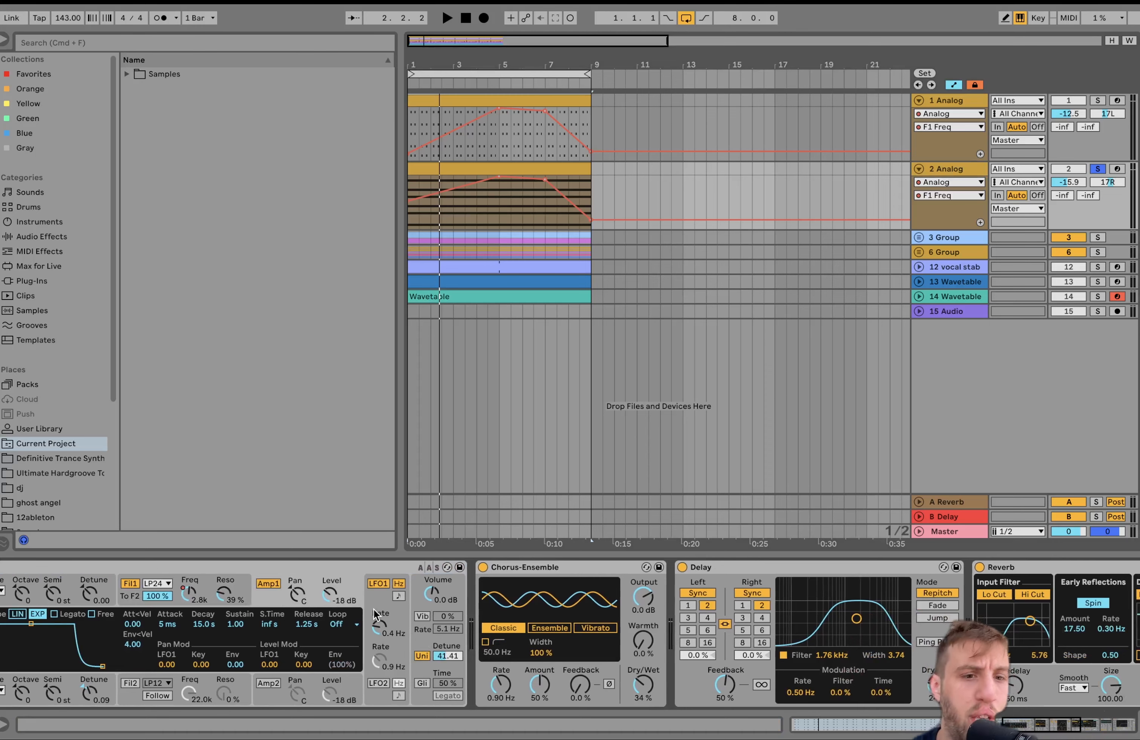
{"action": "scroll", "coordinate": [582, 664], "scroll_direction": "right", "scroll_amount": 15}
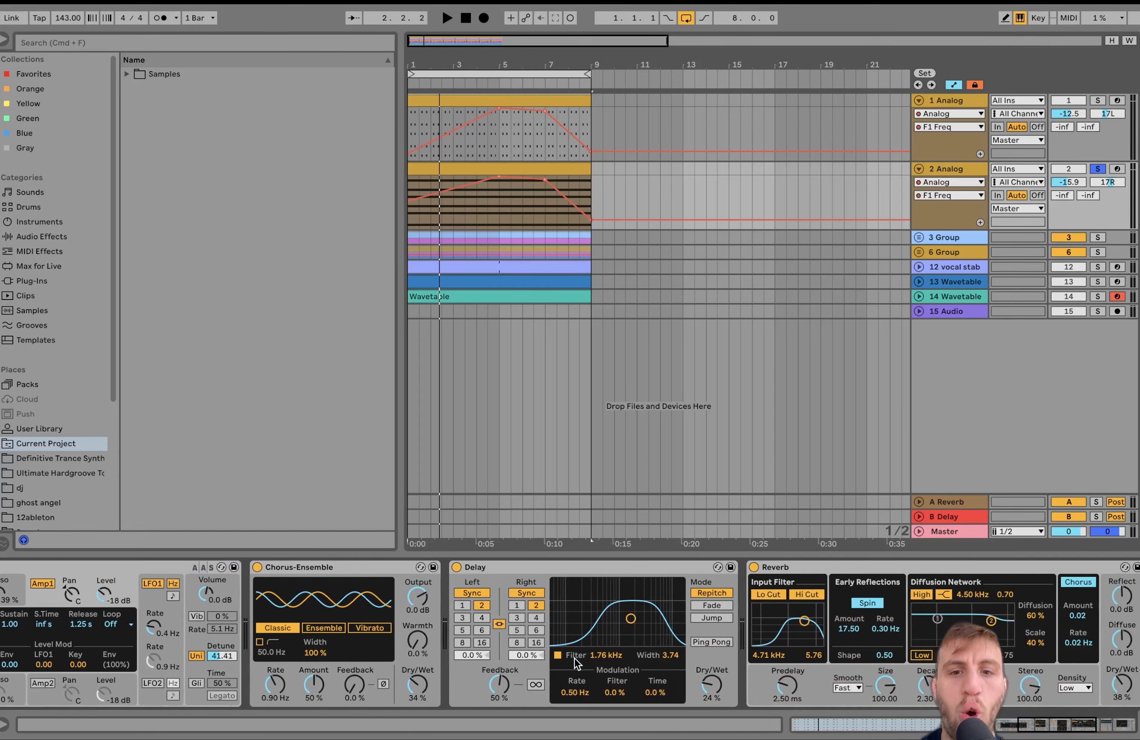
{"action": "scroll", "coordinate": [579, 661], "scroll_direction": "right", "scroll_amount": 20}
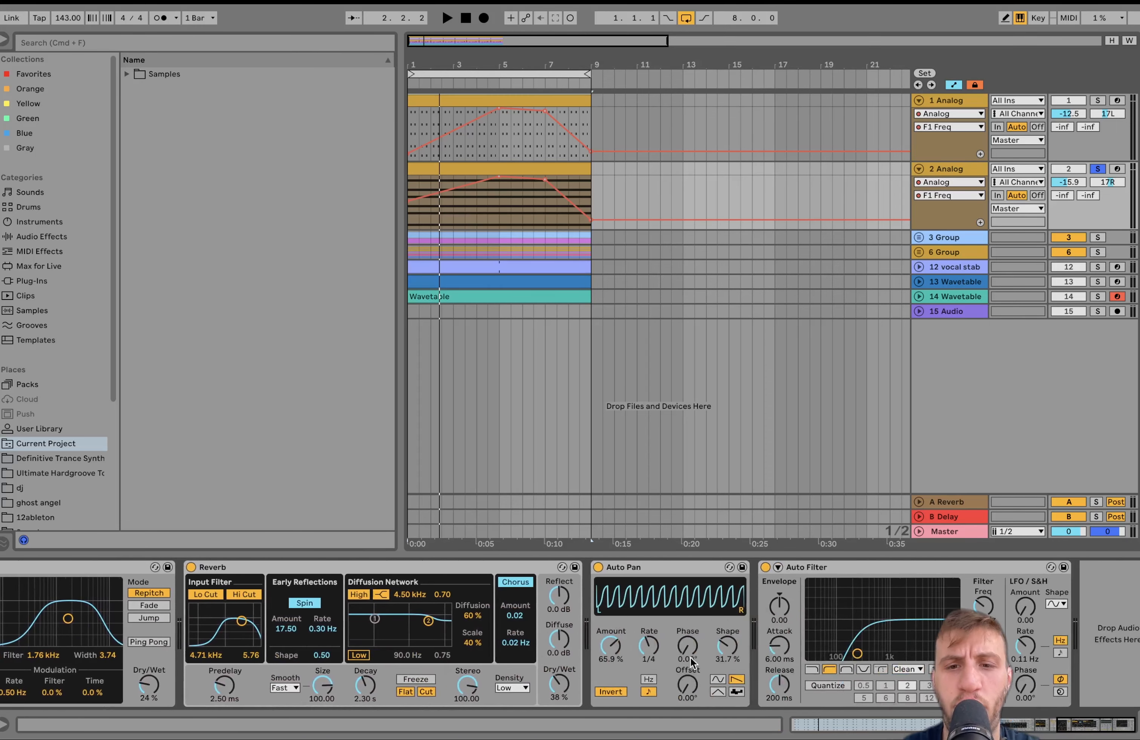
Unfold 3 Group and play 1 Analog soloed together with 2 Analog.
{"action": "left_click", "coordinate": [1096, 238]}
{"action": "left_click", "coordinate": [919, 238]}
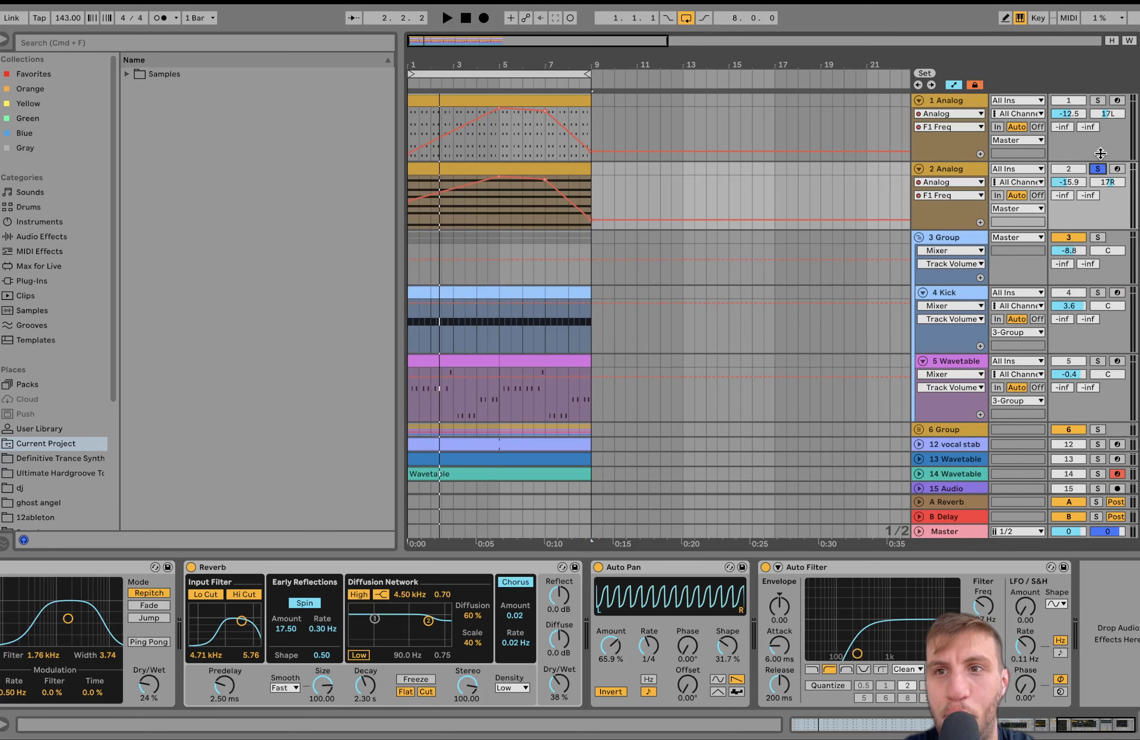
{"action": "left_click", "coordinate": [1099, 100]}
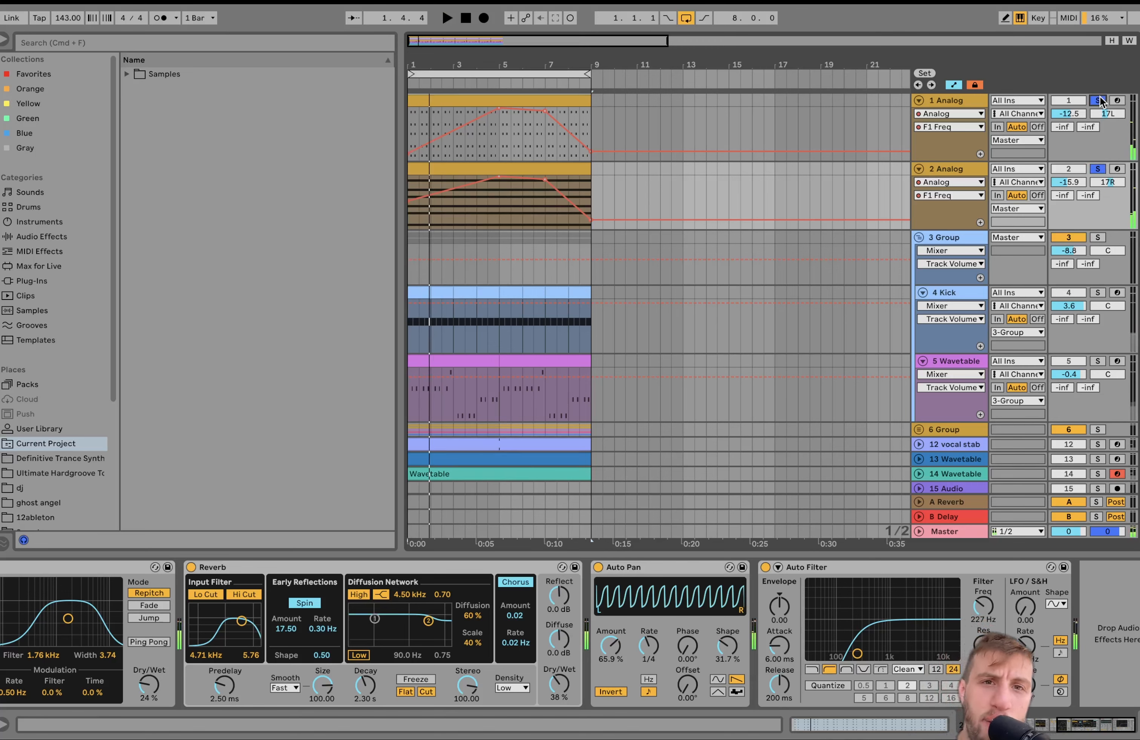
Clear the solos on both Analog tracks, play the full mix briefly and show 3 Group's effects.
{"action": "left_click", "coordinate": [1100, 101]}
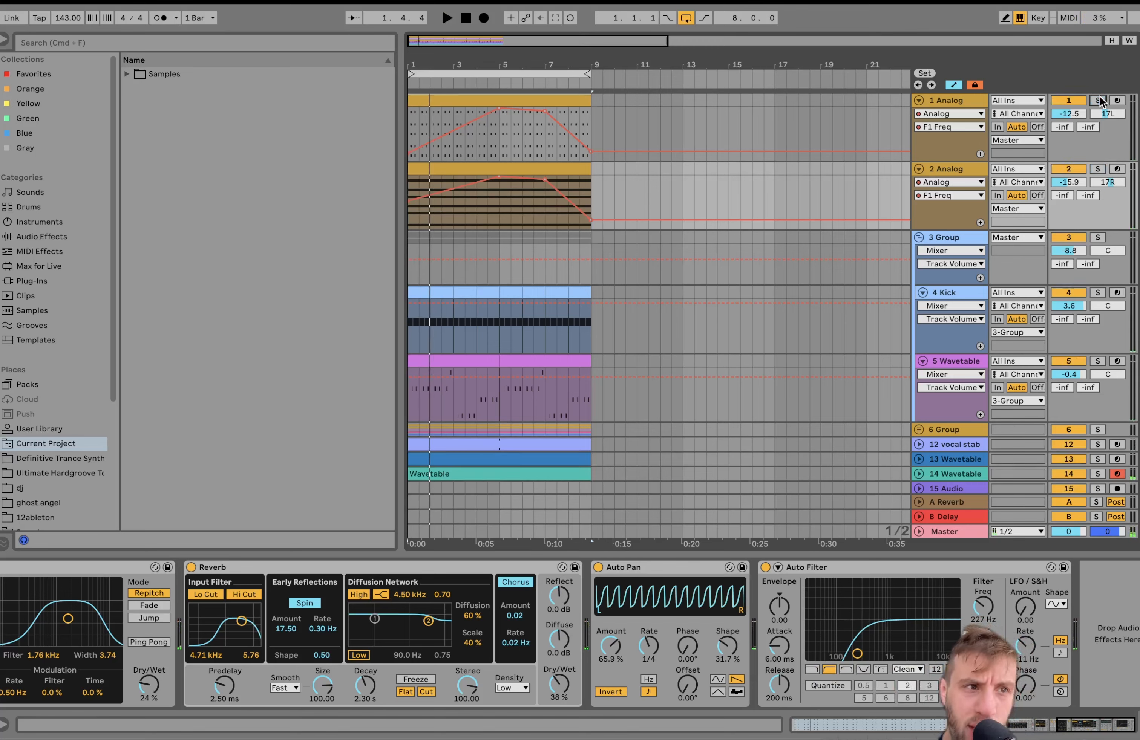
{"action": "key", "text": "space"}
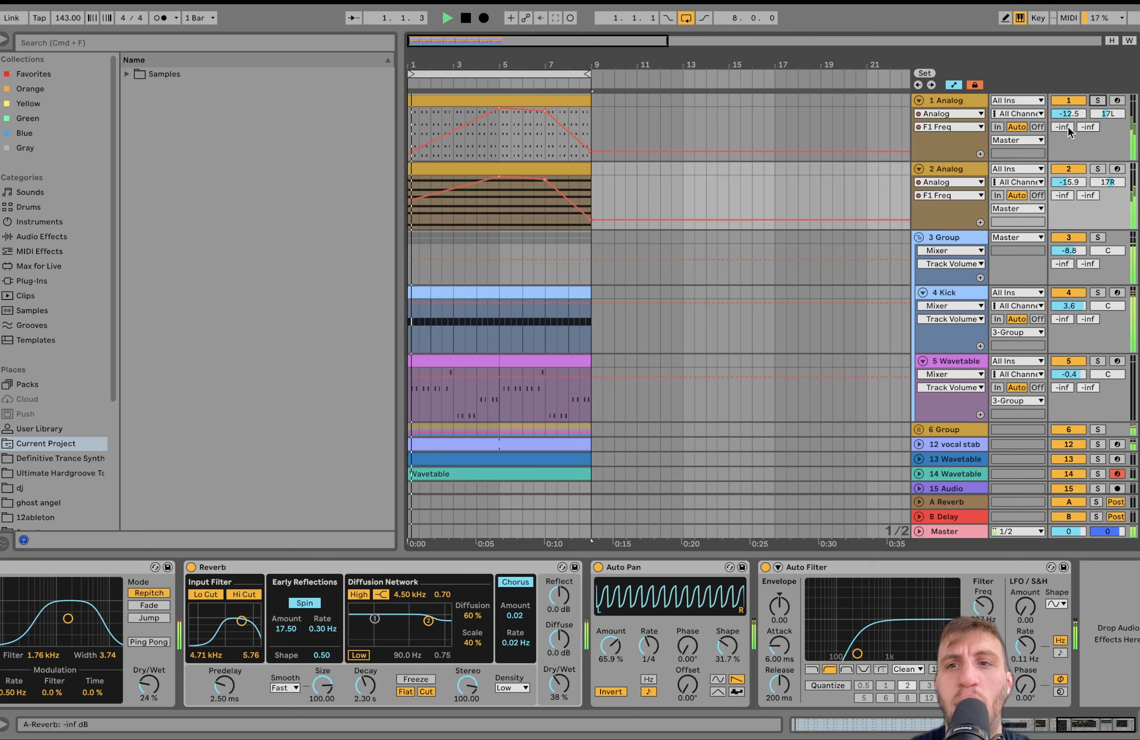
{"action": "left_click", "coordinate": [958, 239]}
{"action": "key", "text": "space"}
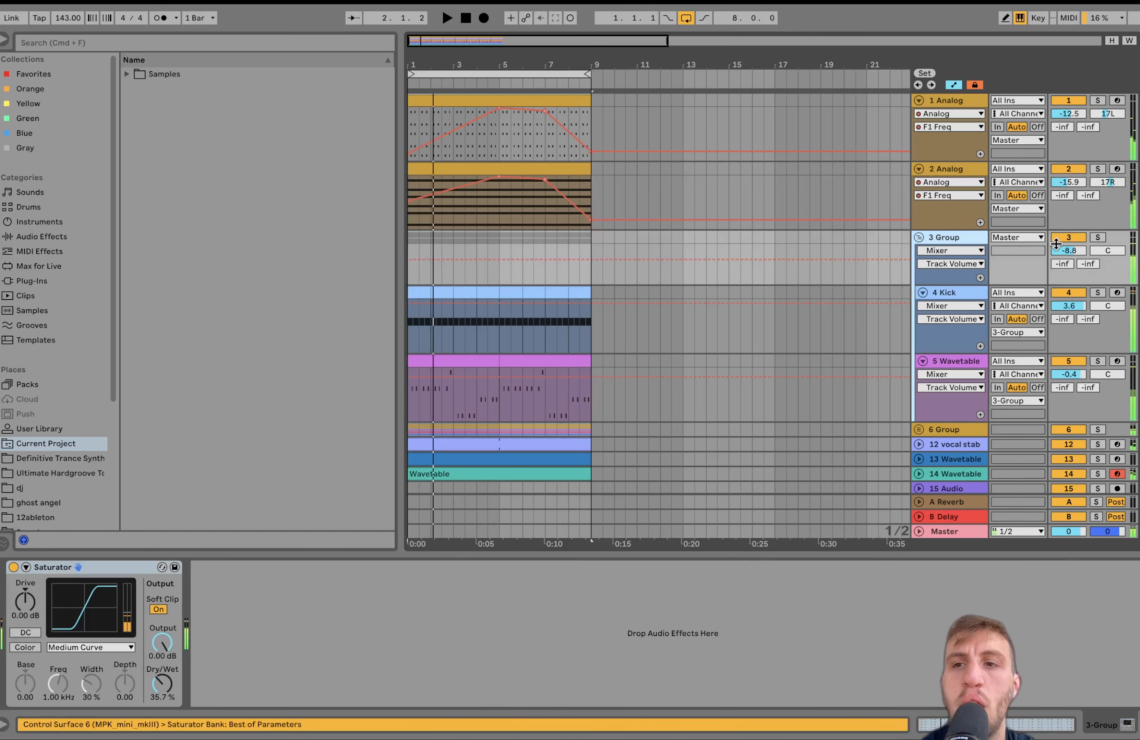
Solo 3 Group and play it, then narrow the solo to the 4 Kick track and show its sampler.
{"action": "left_click", "coordinate": [1098, 238]}
{"action": "key", "text": "space"}
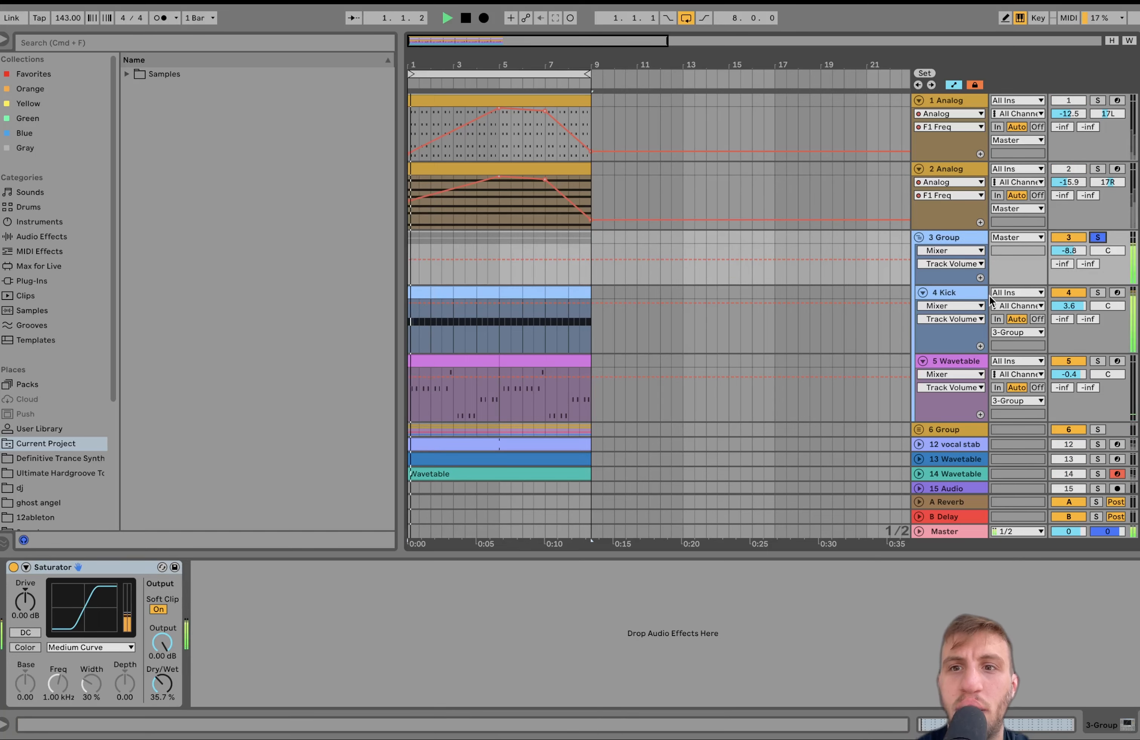
{"action": "left_click", "coordinate": [957, 293]}
{"action": "left_click", "coordinate": [1098, 293]}
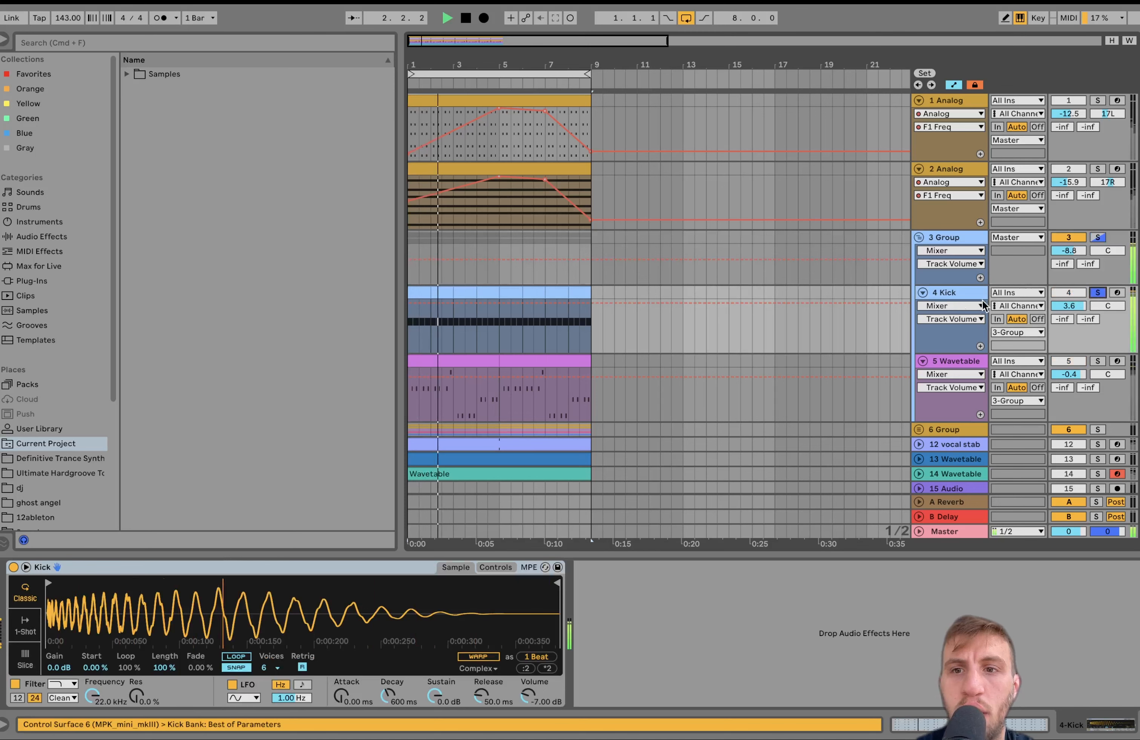
Replay the soloed kick and switch off the Saturator on 3 Group while it plays.
{"action": "key", "text": "space"}
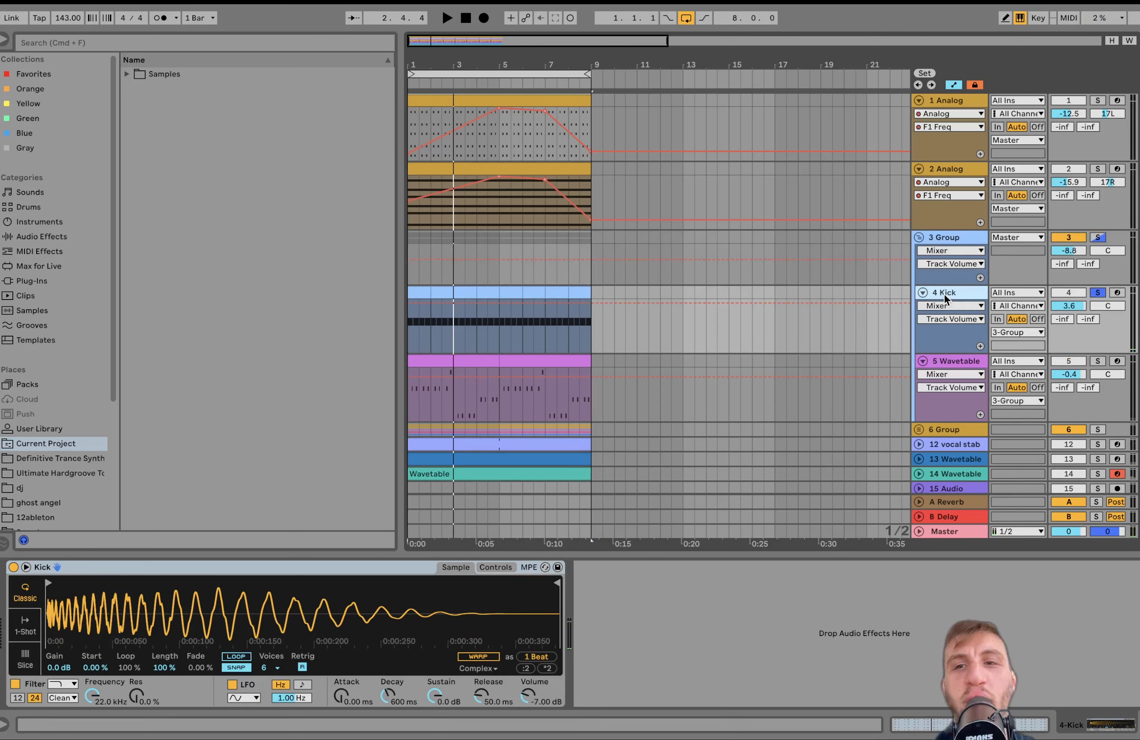
{"action": "key", "text": "space"}
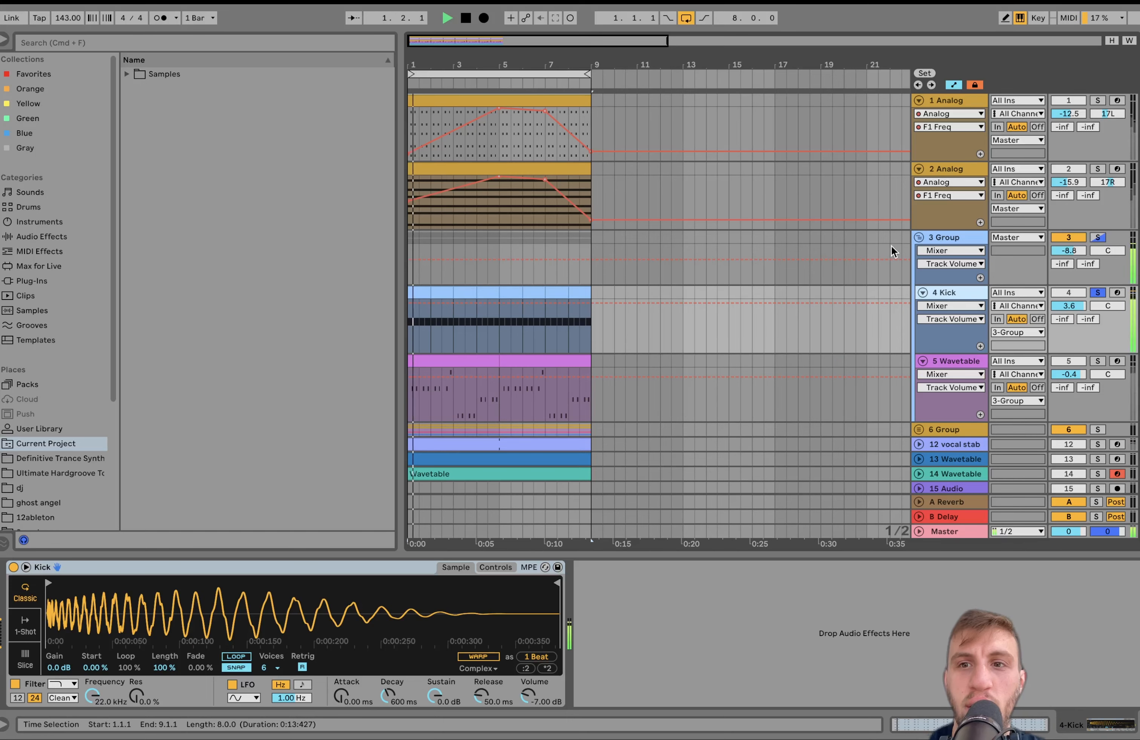
{"action": "left_click", "coordinate": [937, 237]}
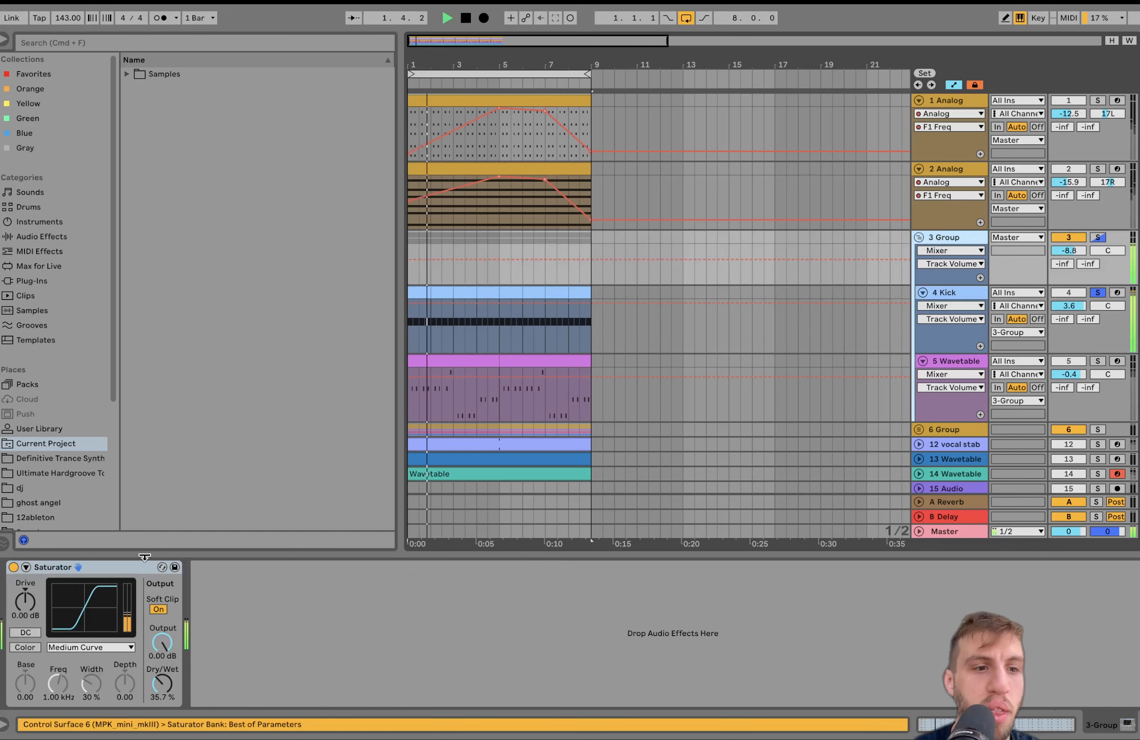
{"action": "left_click", "coordinate": [13, 567]}
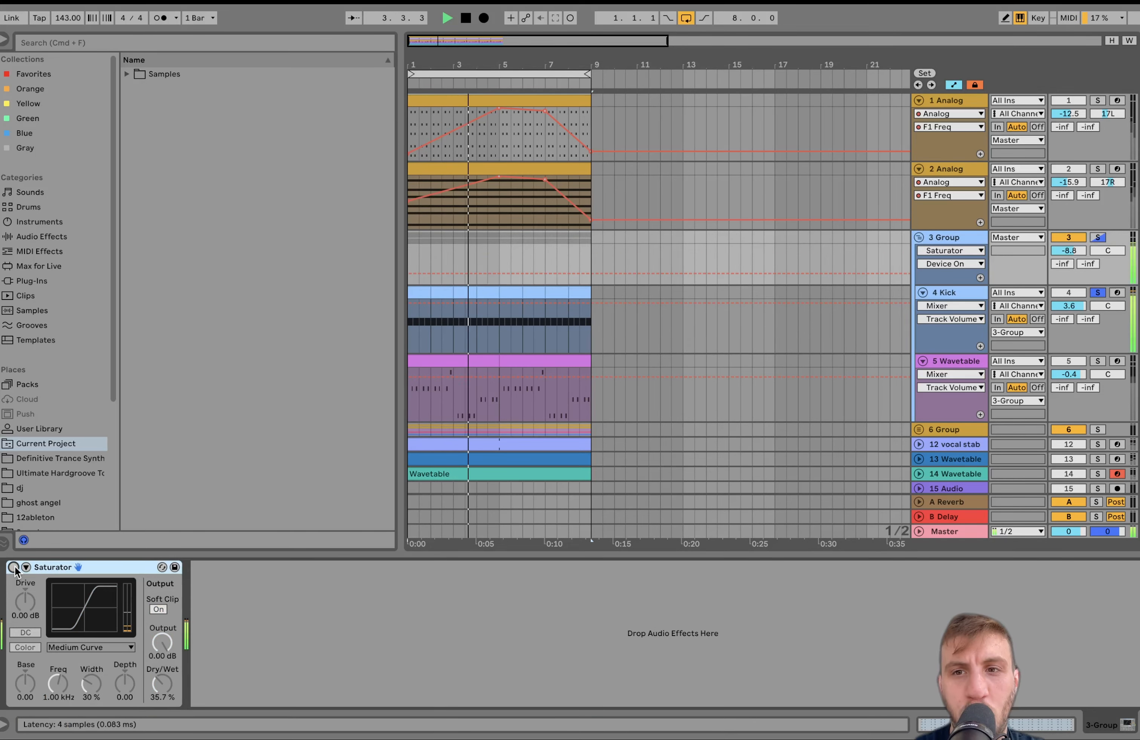
Solo only 5 Wavetable and open its first clip's MIDI notes while playing the bassline.
{"action": "left_click", "coordinate": [1098, 361]}
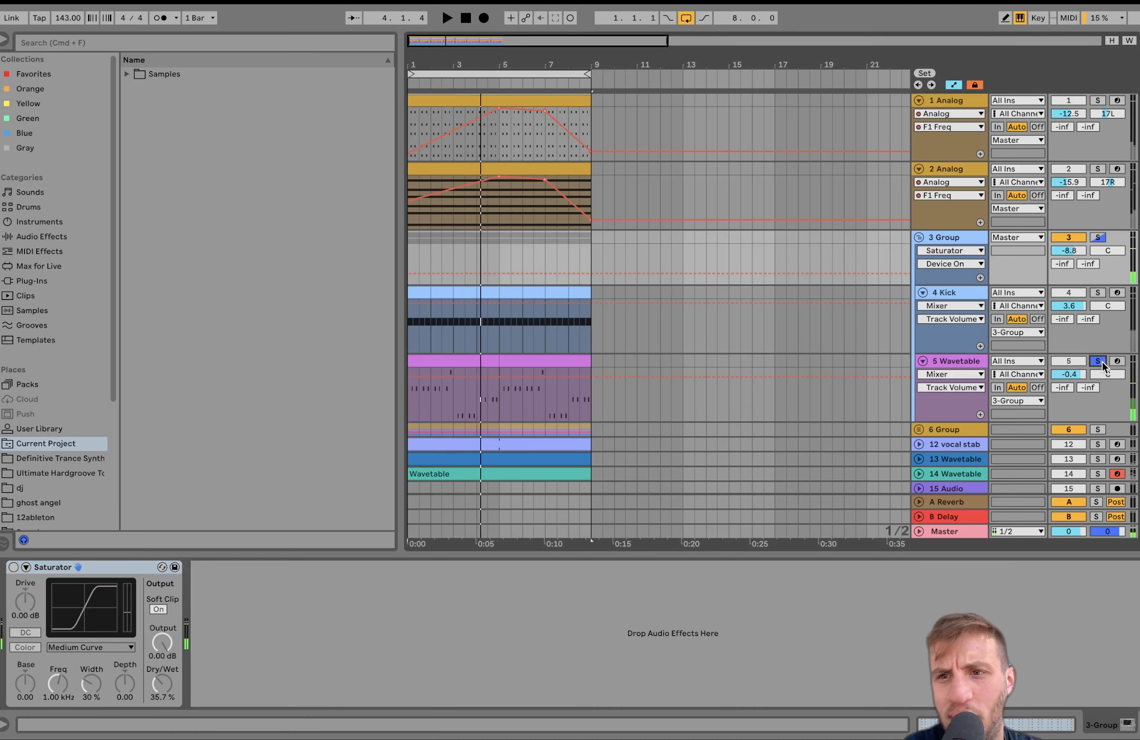
{"action": "left_click", "coordinate": [950, 362]}
{"action": "key", "text": "space"}
{"action": "double_click", "coordinate": [481, 367]}
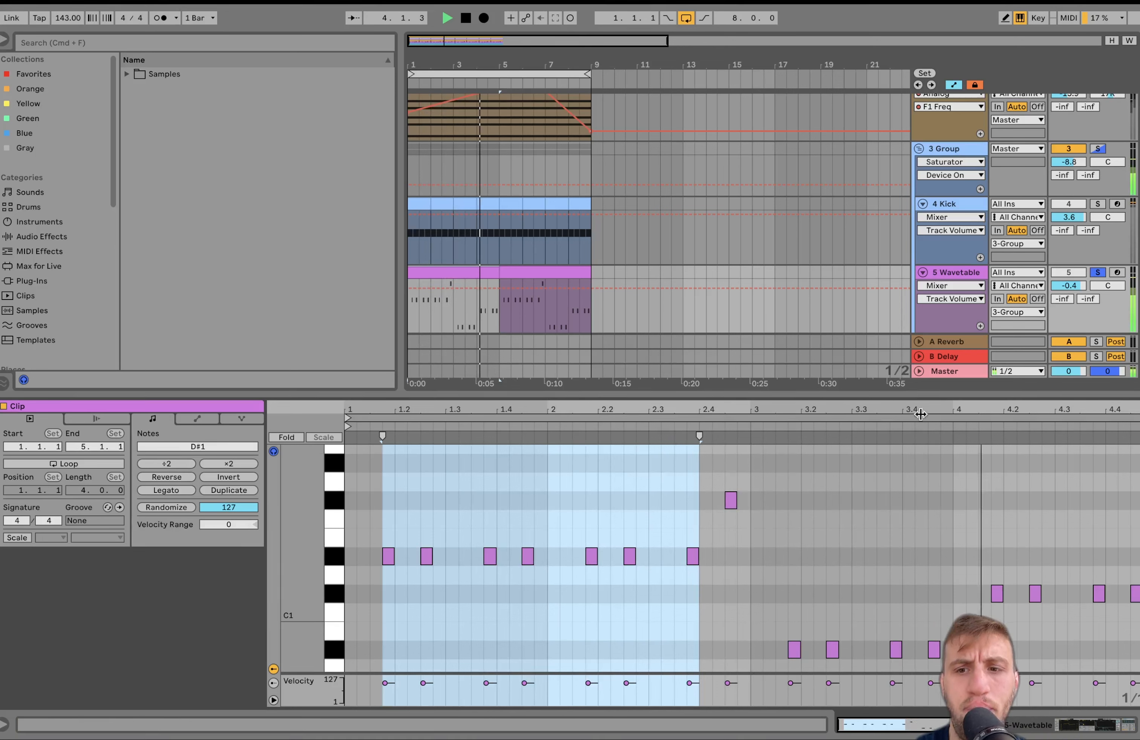
{"action": "key", "text": "space"}
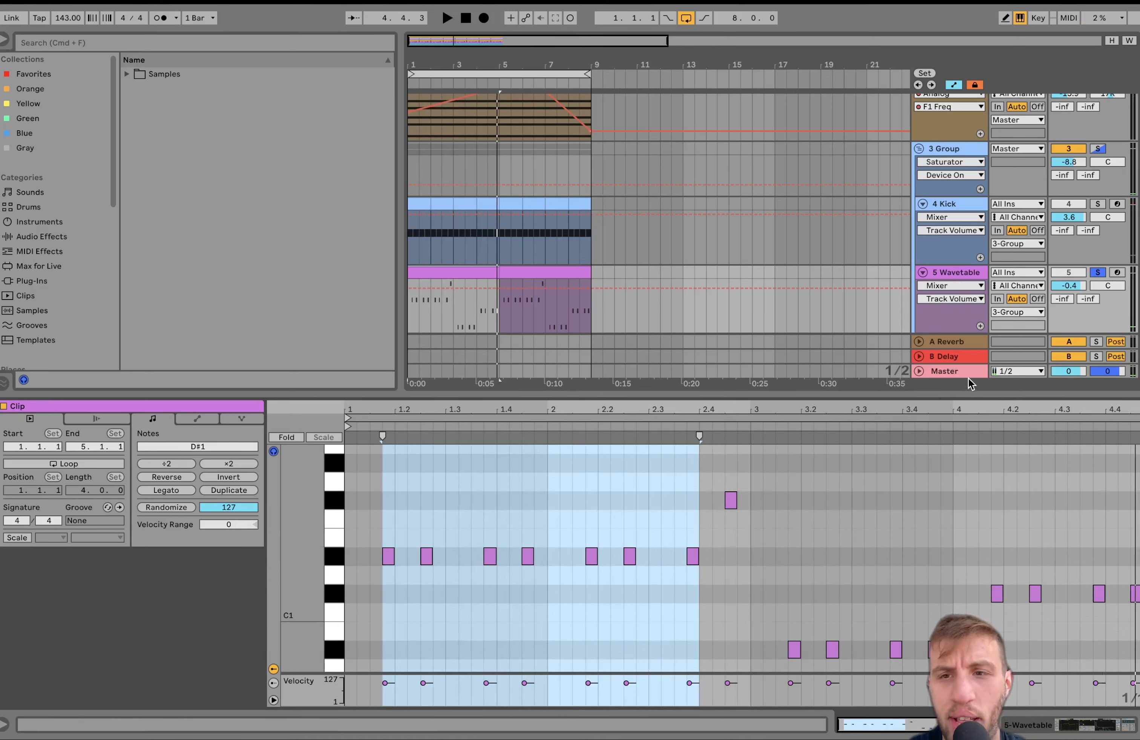
Solo 4 Kick along with 5 Wavetable, play both, and select the first C#1 note in bar 4.
{"action": "left_click", "coordinate": [1098, 204]}
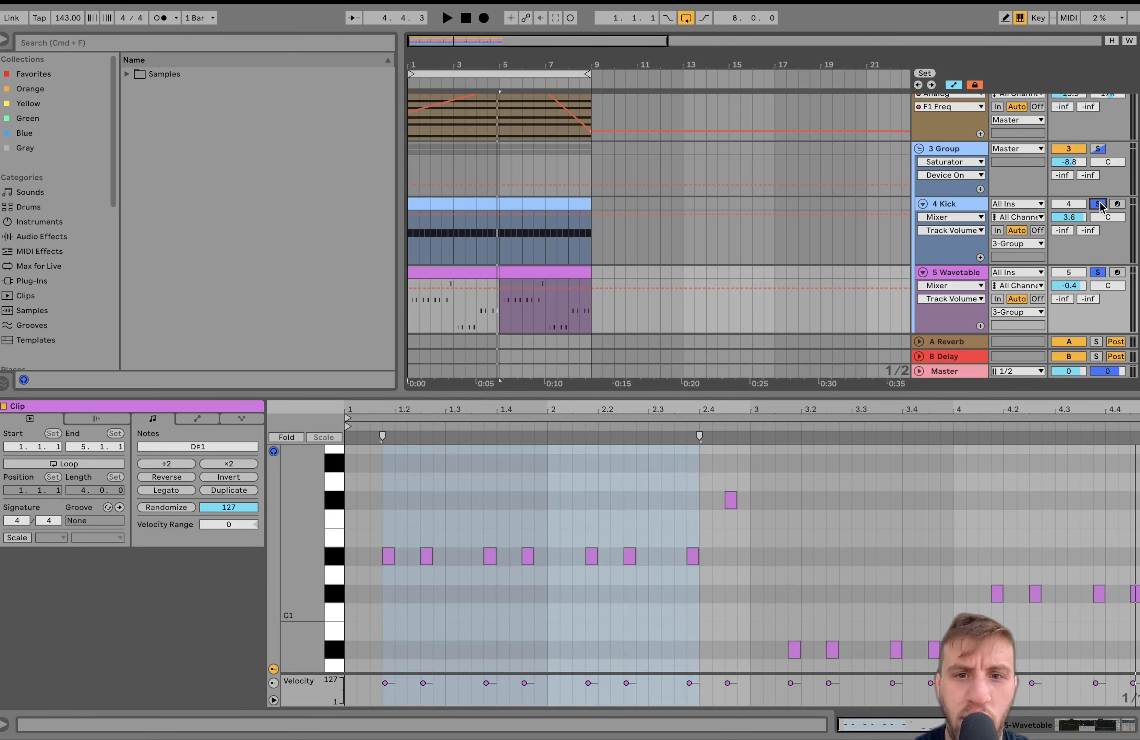
{"action": "key", "text": "space"}
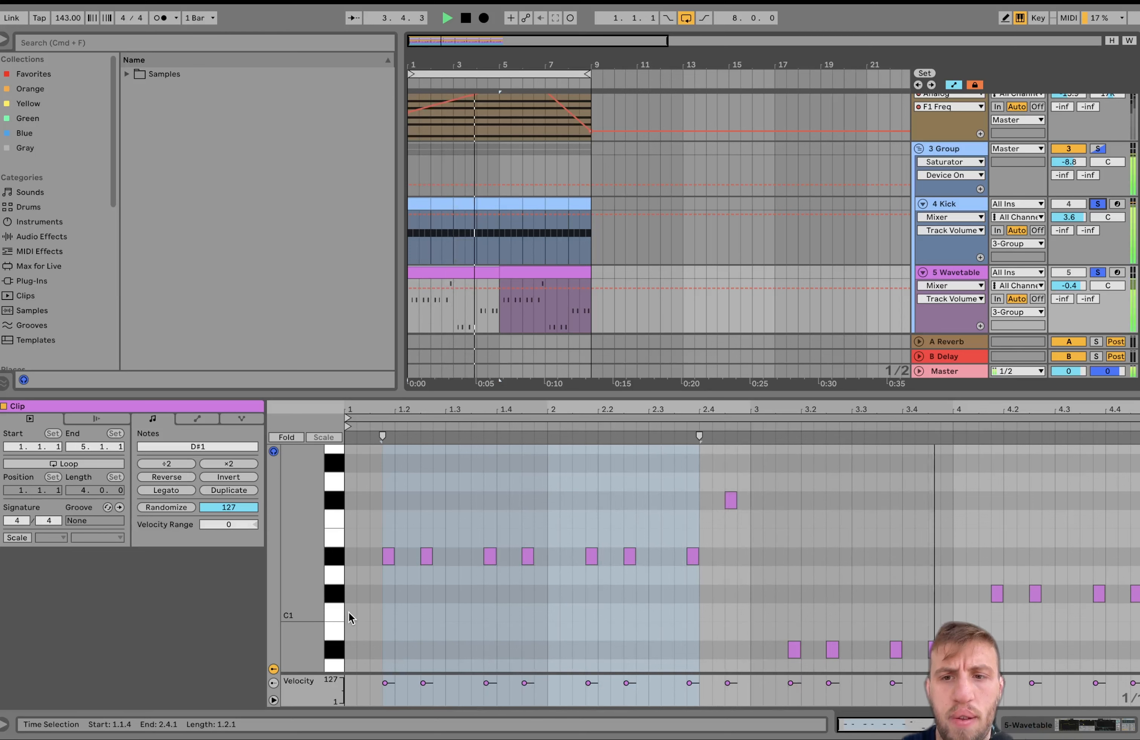
{"action": "key", "text": "space"}
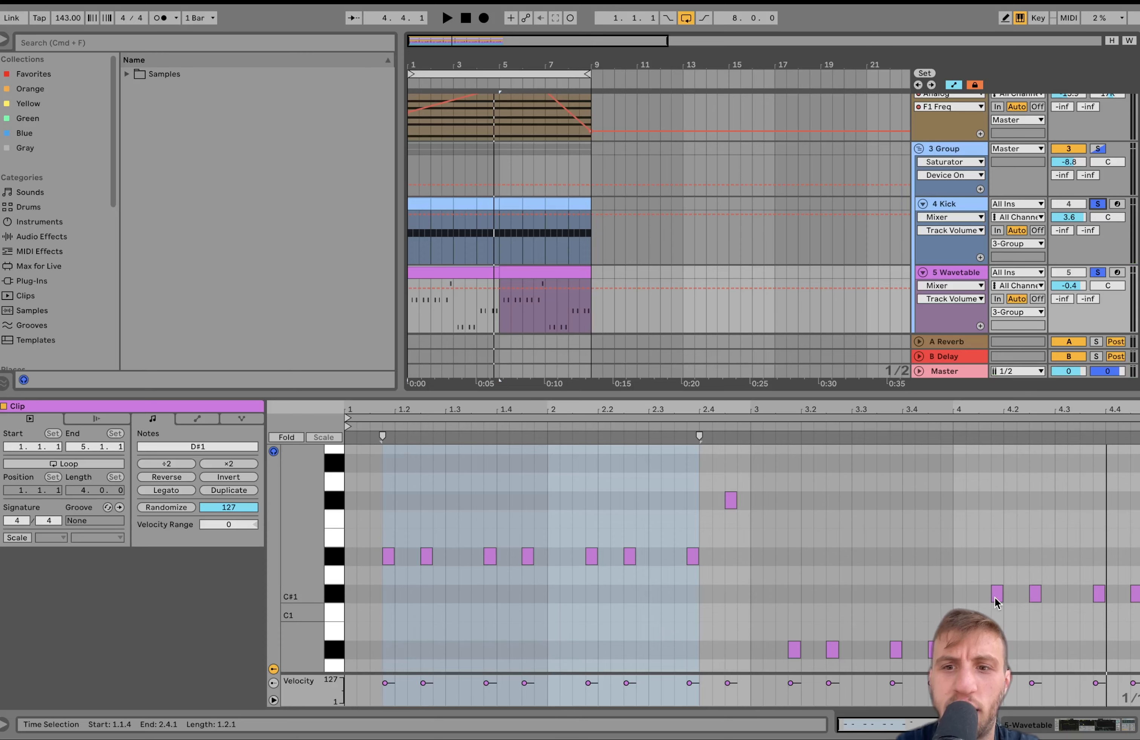
{"action": "key", "text": "space"}
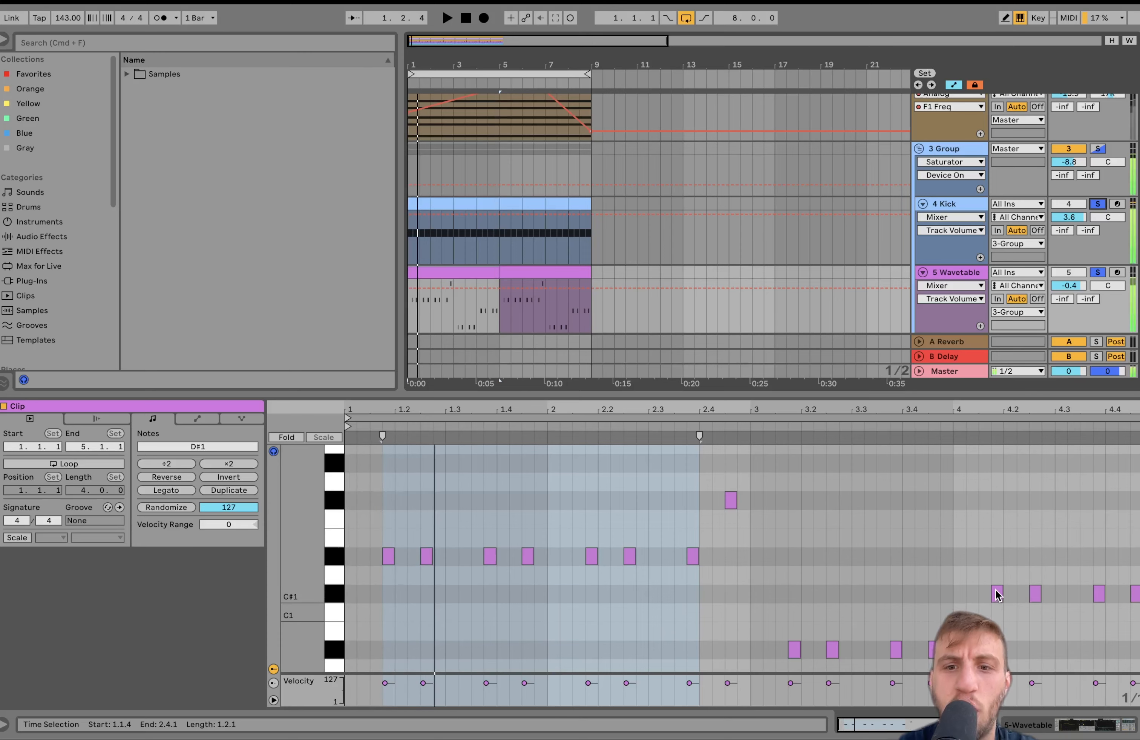
{"action": "left_click", "coordinate": [997, 595]}
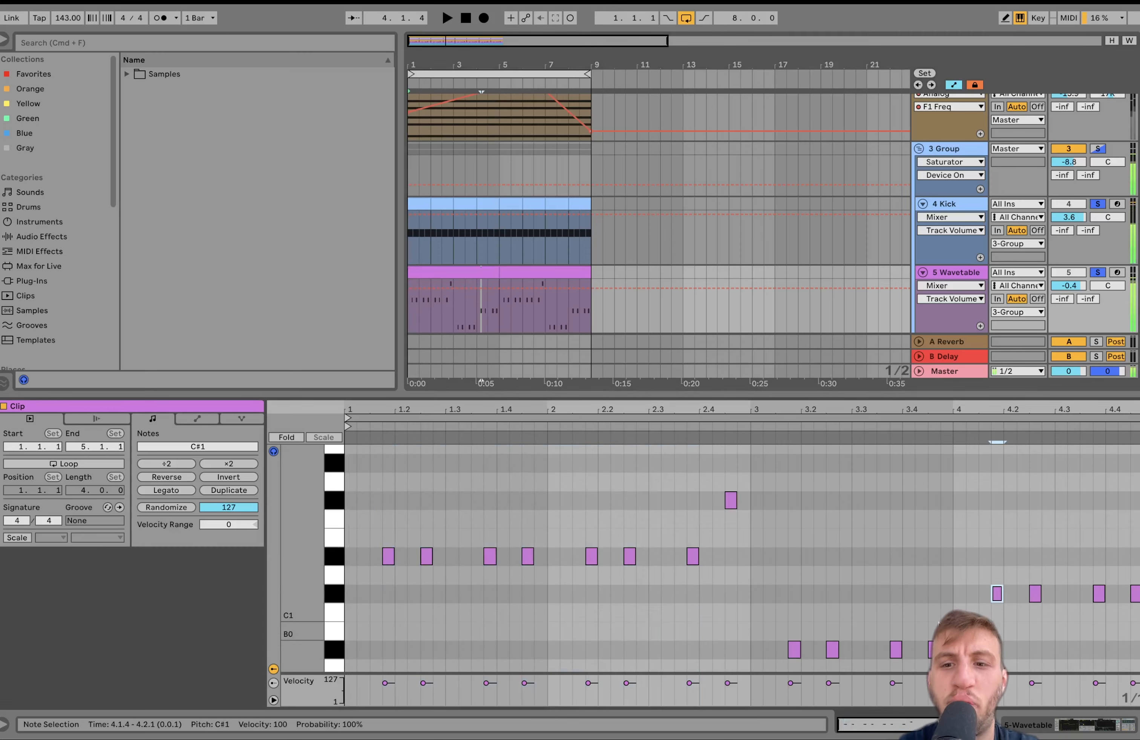
{"action": "double_click", "coordinate": [941, 272]}
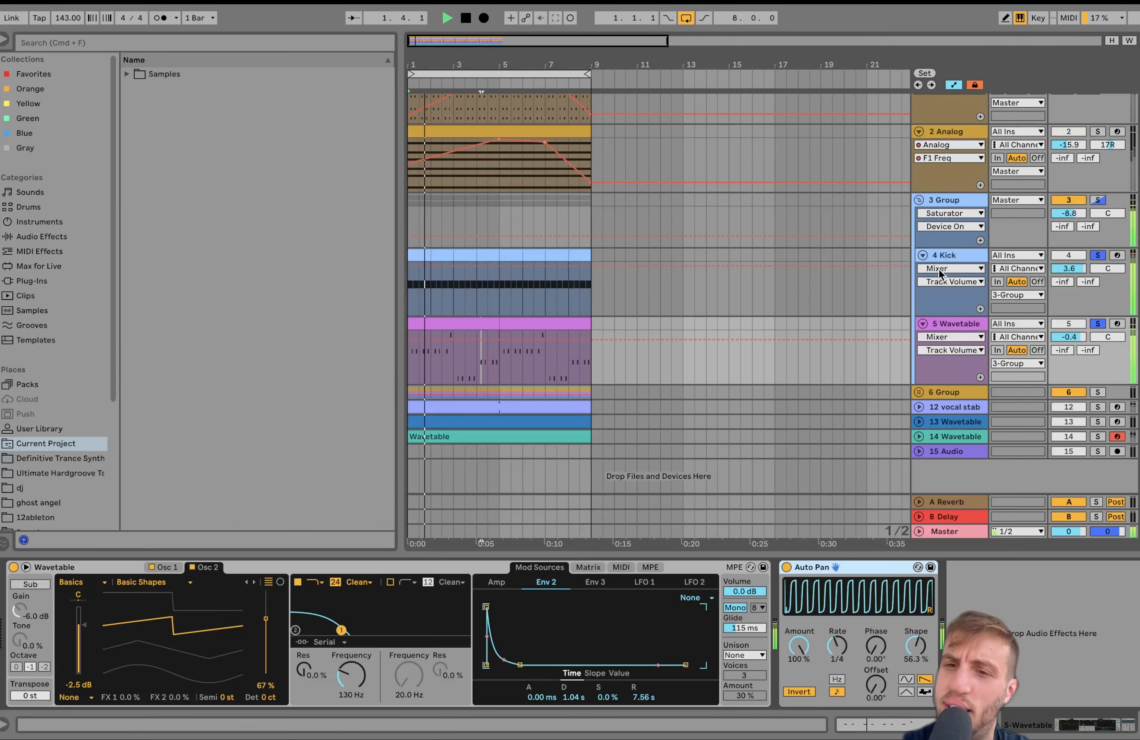
{"action": "left_click", "coordinate": [1096, 325]}
{"action": "key", "text": "space"}
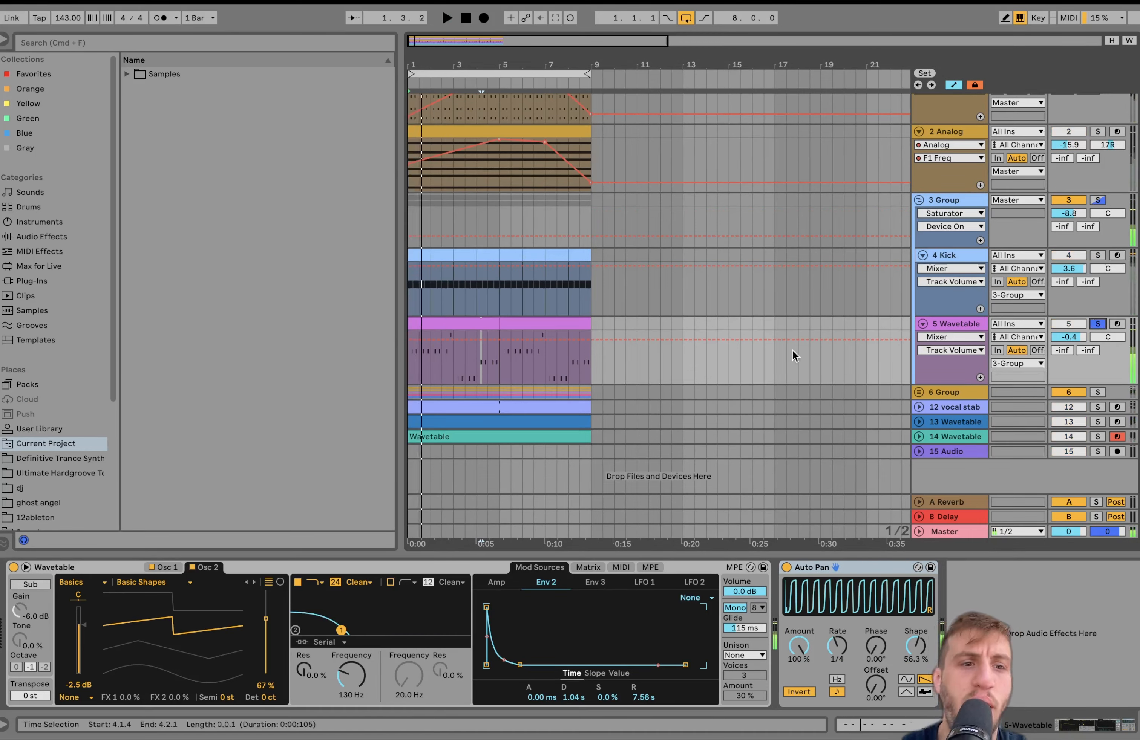
Examine the Amber wavetable in Osc 1 and the Basic Shapes wavetable in Osc 2 of the bass synth.
{"action": "left_click", "coordinate": [163, 567]}
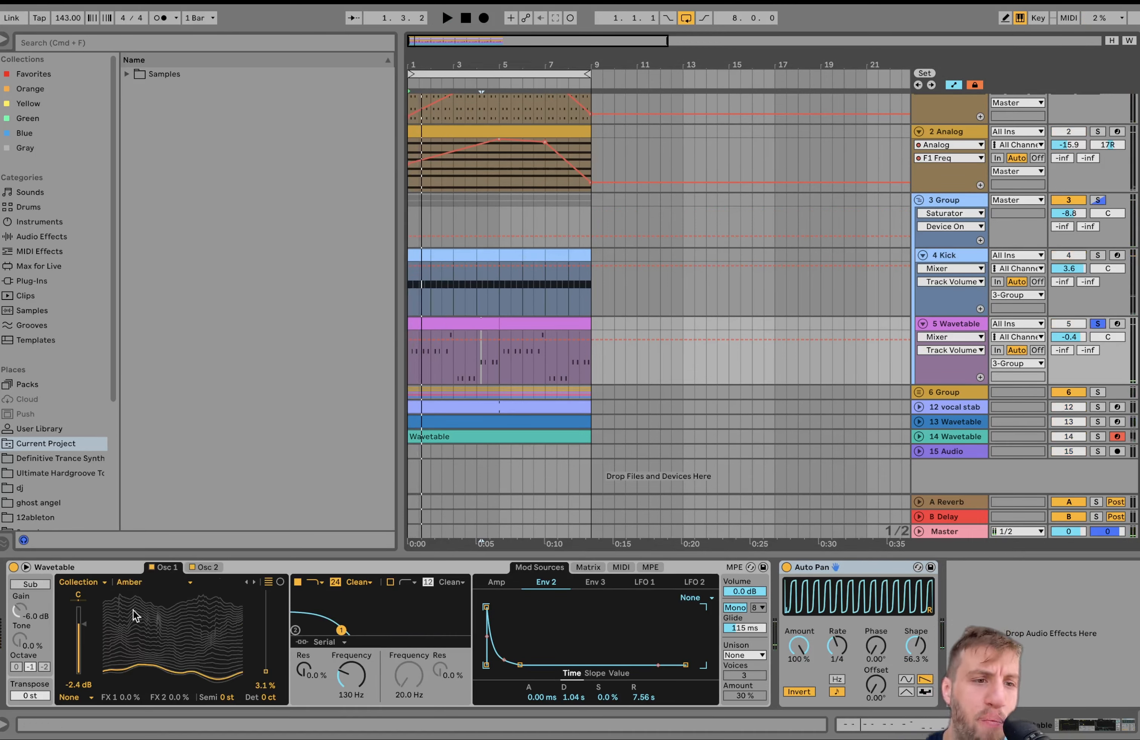
{"action": "left_click", "coordinate": [203, 568]}
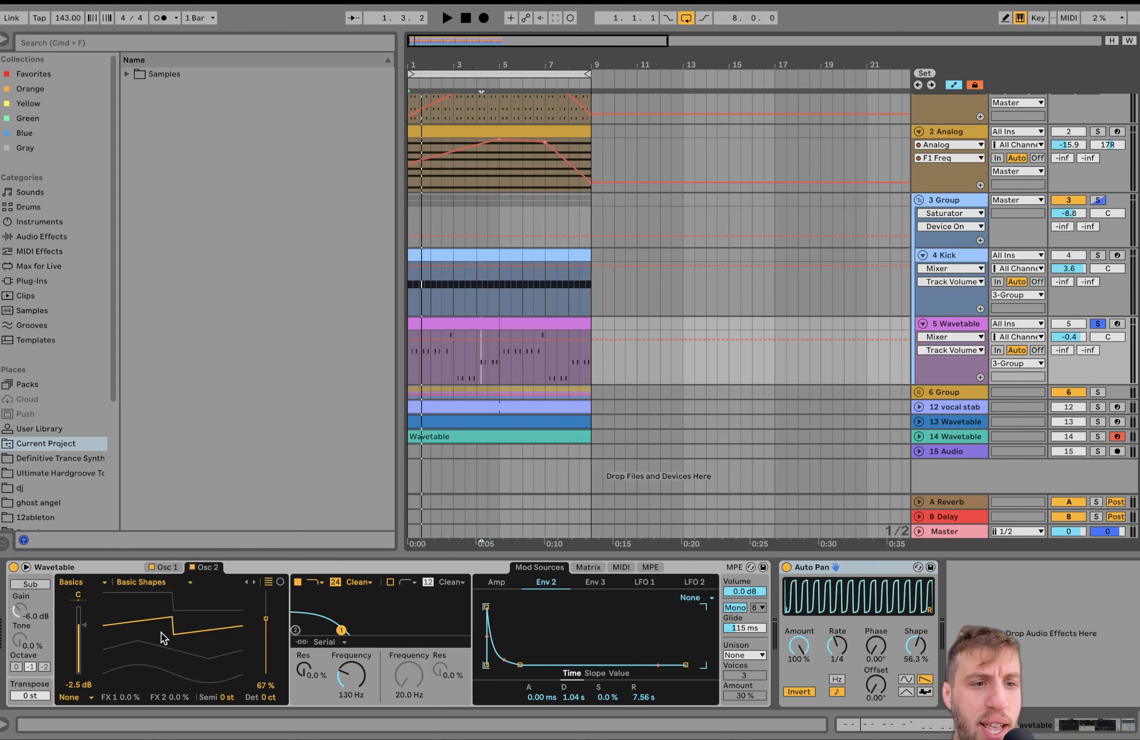
{"action": "left_click", "coordinate": [169, 567]}
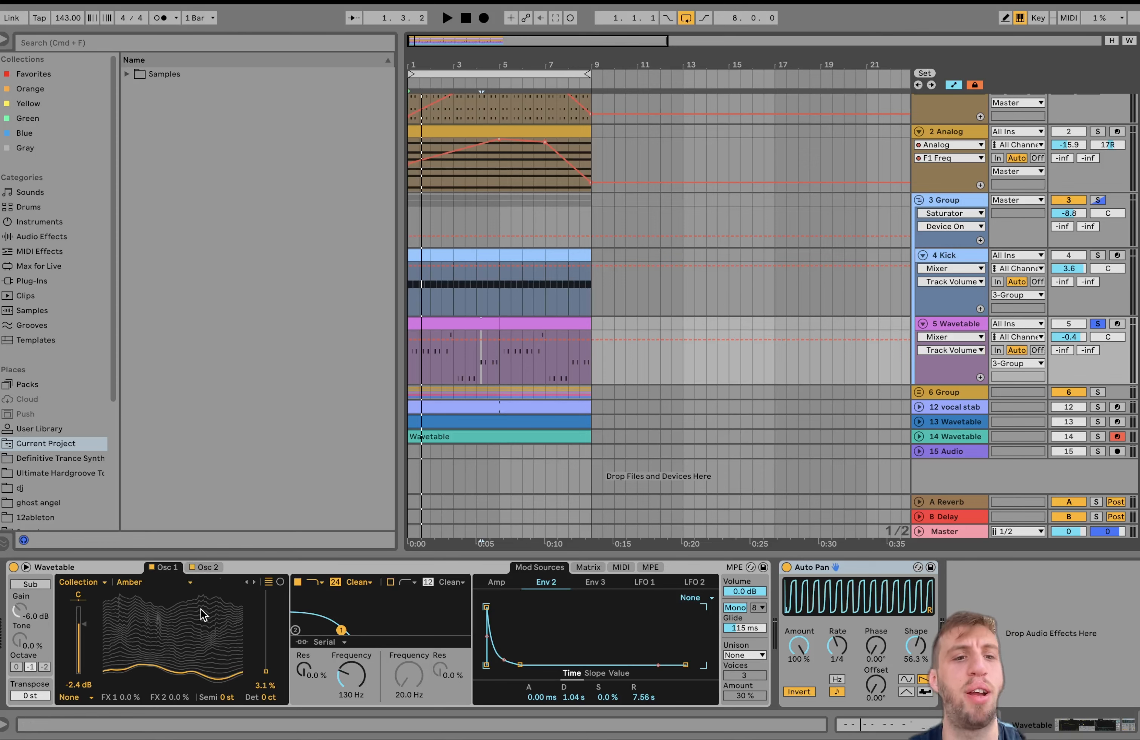
Play the bass while comparing Osc 2 and Osc 1, and display the synth's modulation matrix.
{"action": "key", "text": "space"}
{"action": "left_click", "coordinate": [209, 568]}
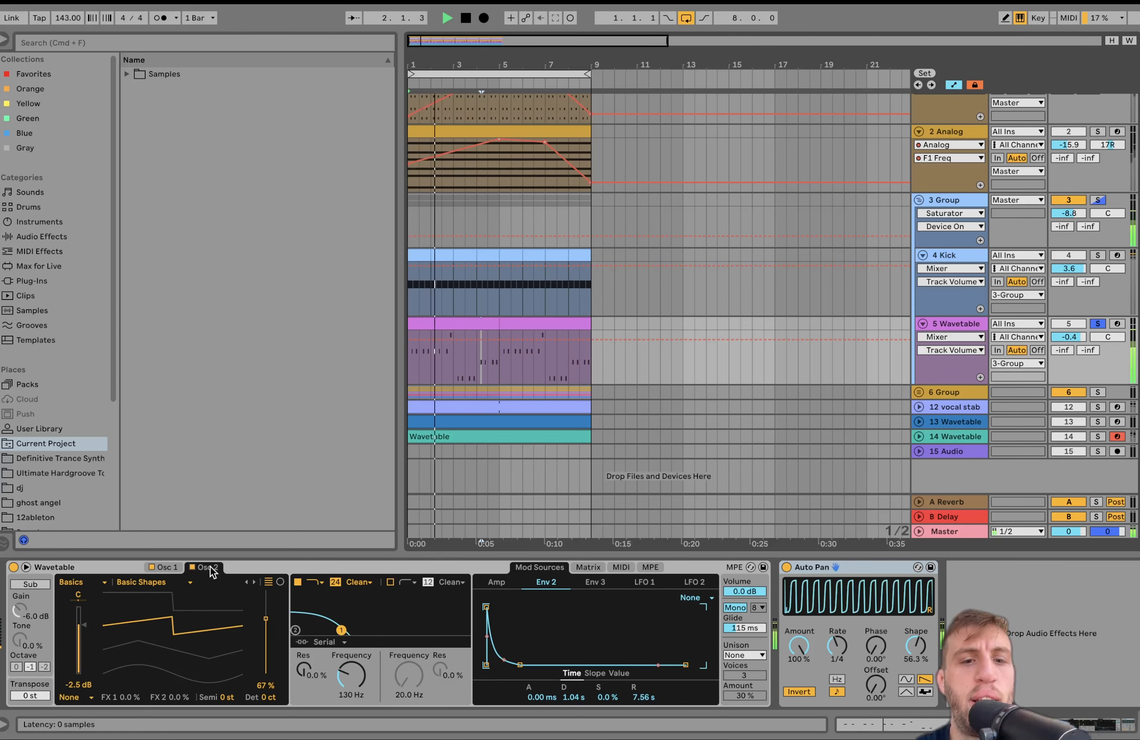
{"action": "key", "text": "space"}
{"action": "left_click", "coordinate": [156, 568]}
{"action": "key", "text": "space"}
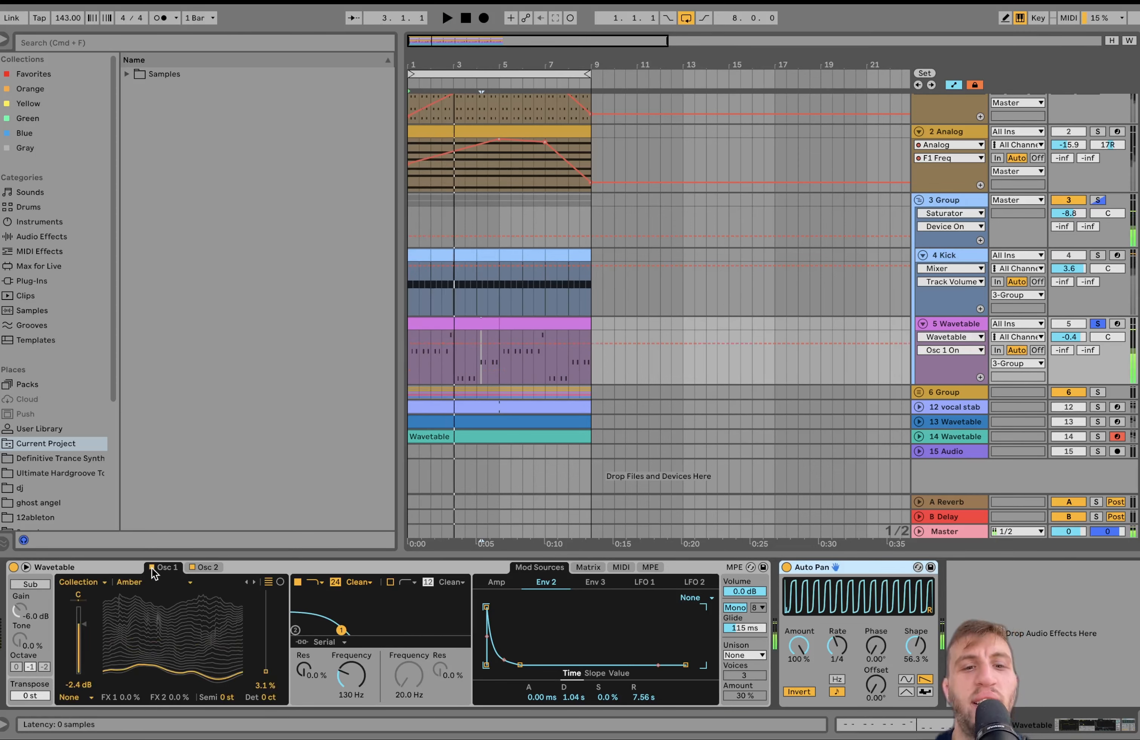
{"action": "left_click", "coordinate": [593, 569]}
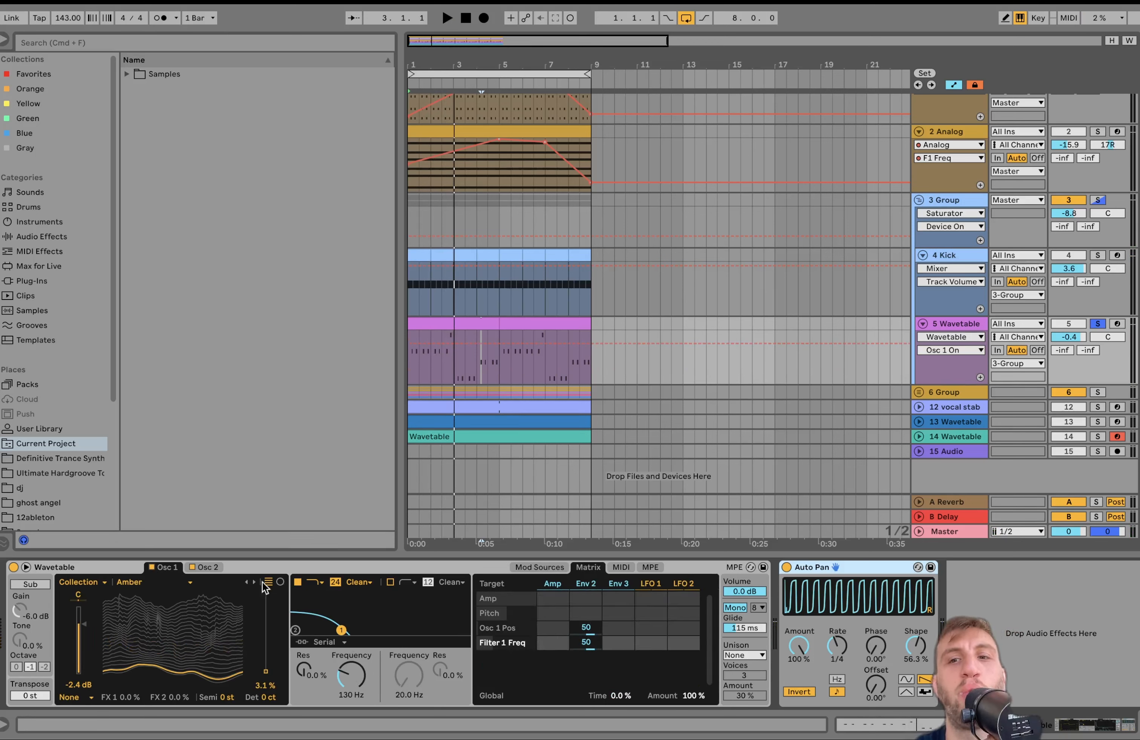
Play the bass, solo 3 Group, and show the group's Saturator.
{"action": "key", "text": "space"}
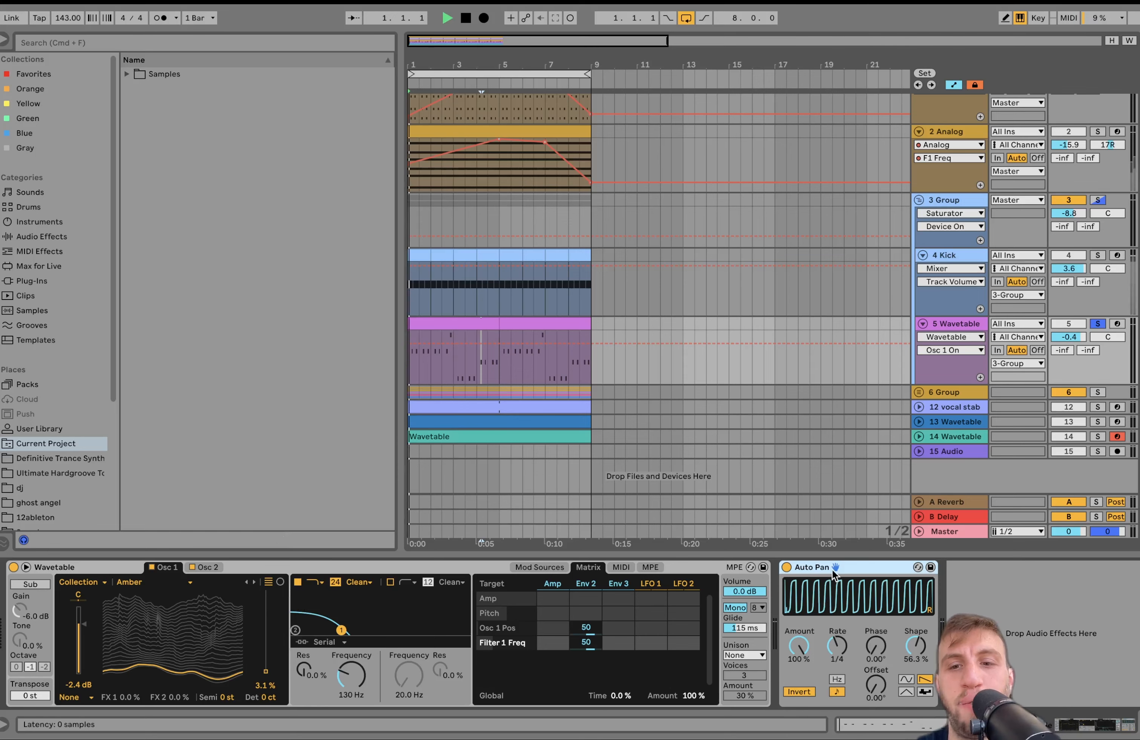
{"action": "left_click", "coordinate": [1098, 200]}
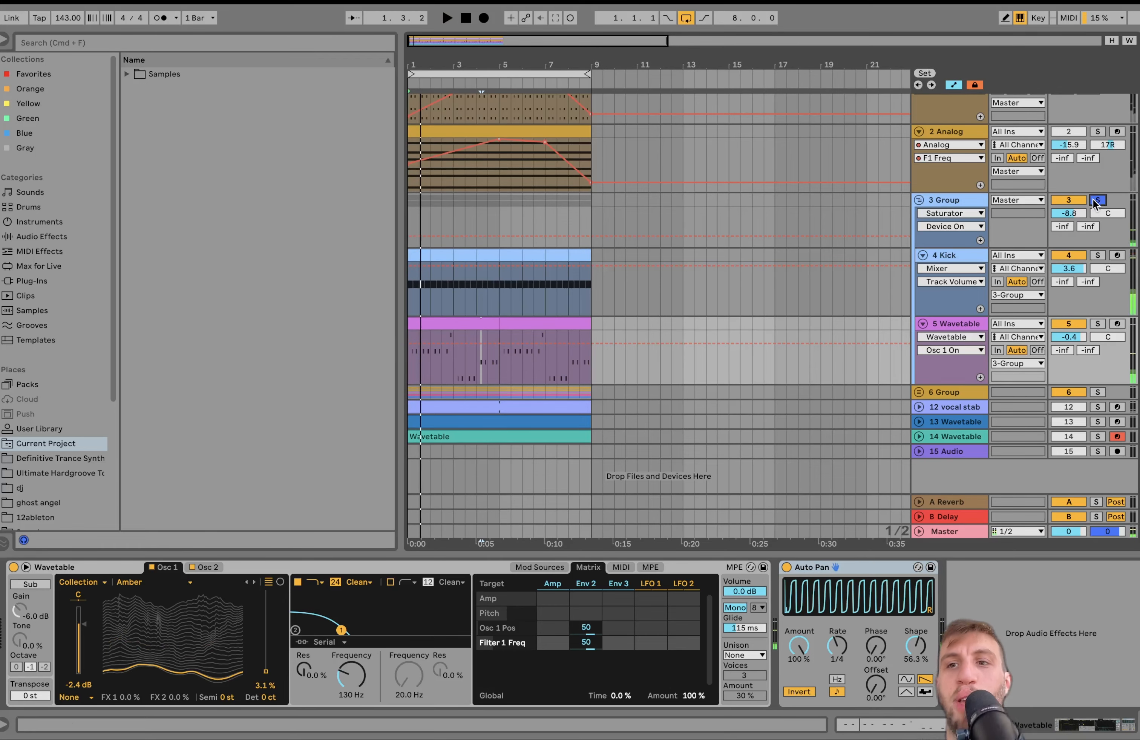
{"action": "left_click", "coordinate": [958, 201]}
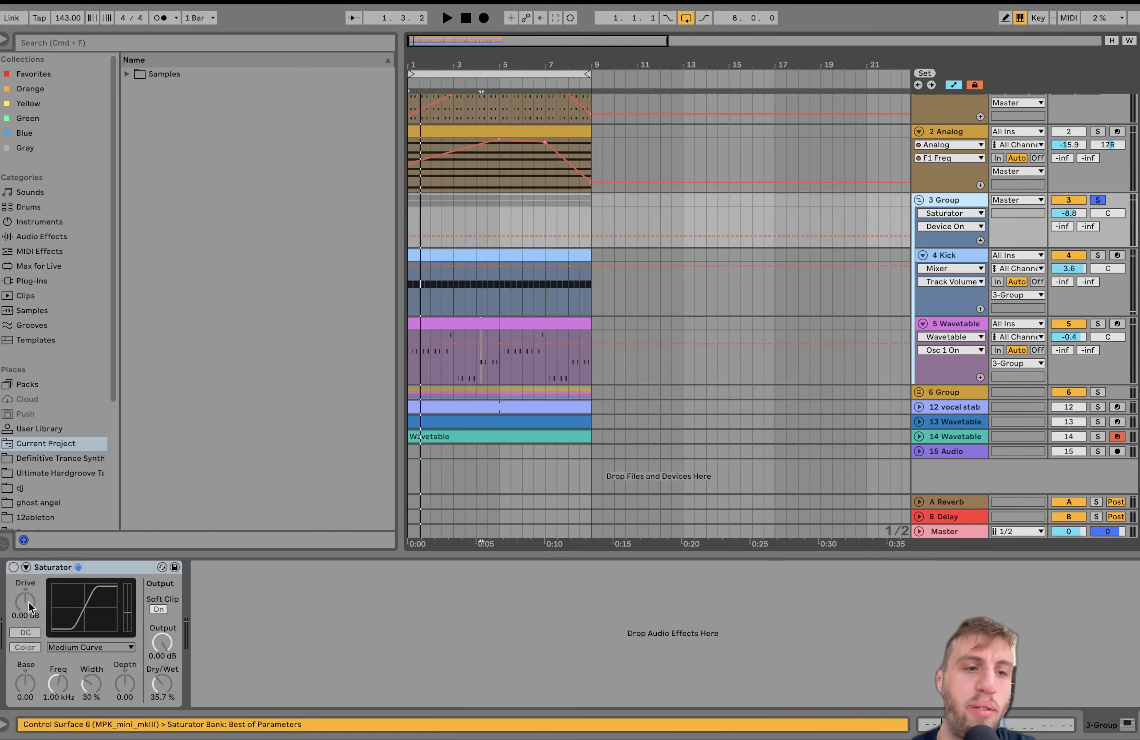
Play 3 Group with its Saturator bypassed, and switch the Saturator on for comparison.
{"action": "key", "text": "space"}
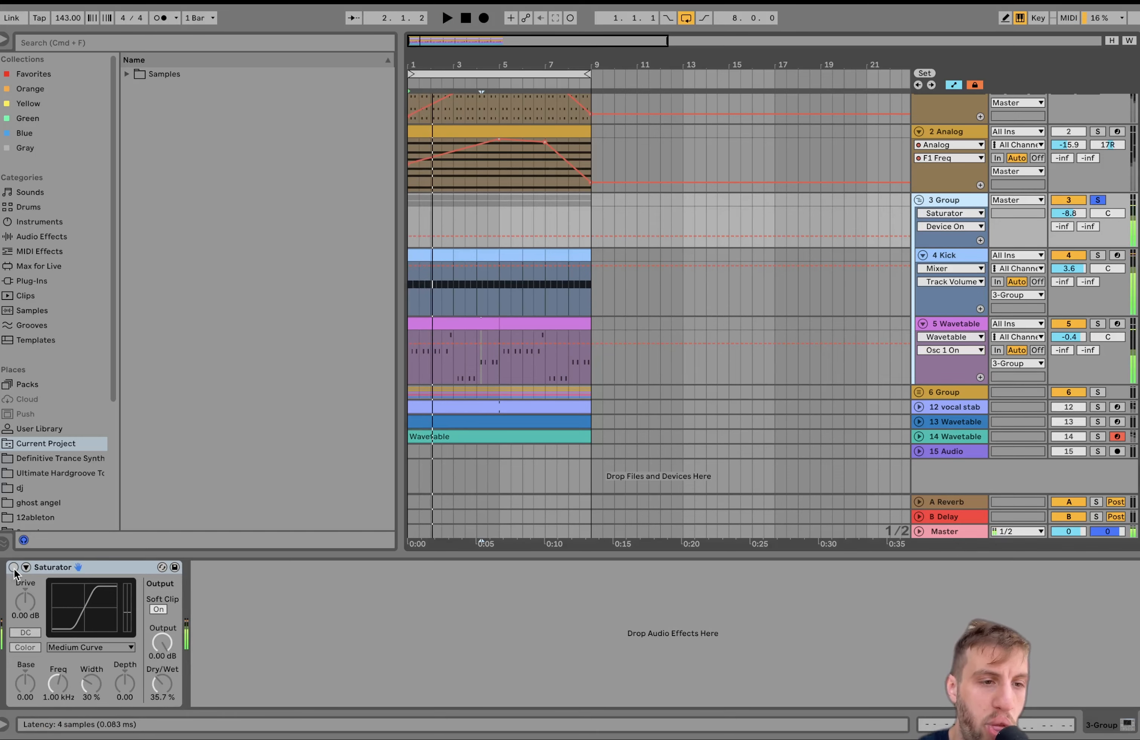
{"action": "left_click", "coordinate": [14, 567]}
{"action": "key", "text": "space"}
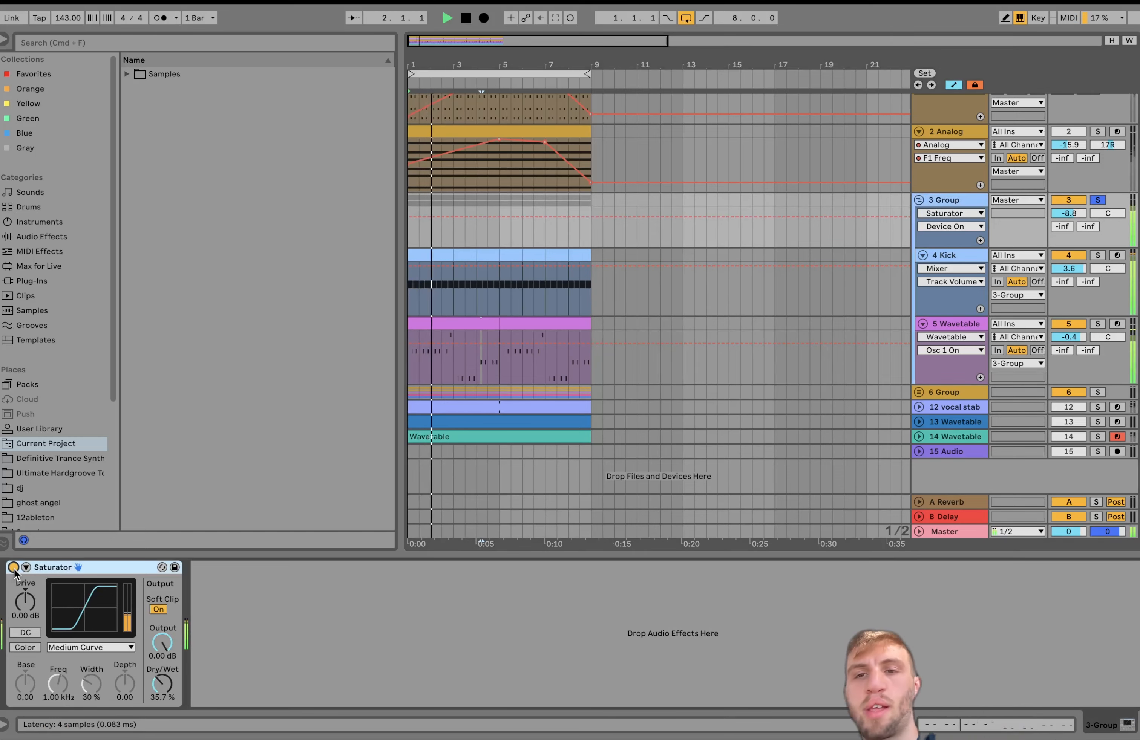
{"action": "key", "text": "space"}
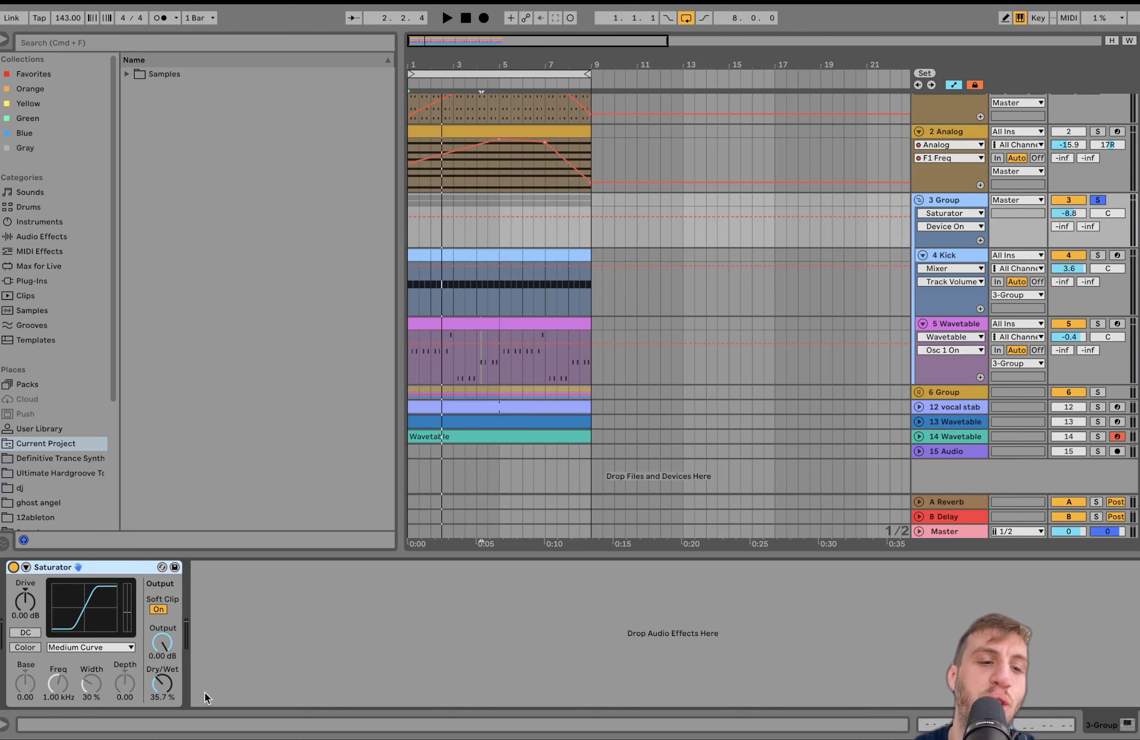
Audition 3 Group with the Saturator's Dry/Wet at 100 %, and return it to 35.7 %.
{"action": "left_click", "coordinate": [163, 688]}
{"action": "key", "text": "space"}
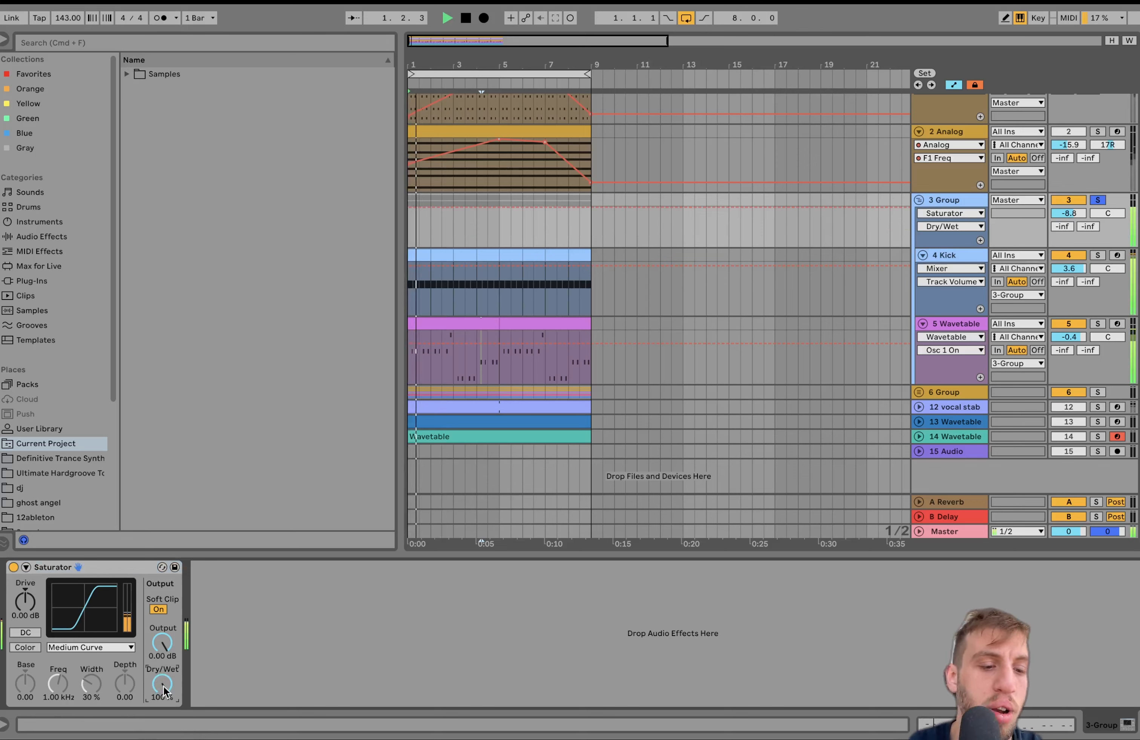
{"action": "key", "text": "space"}
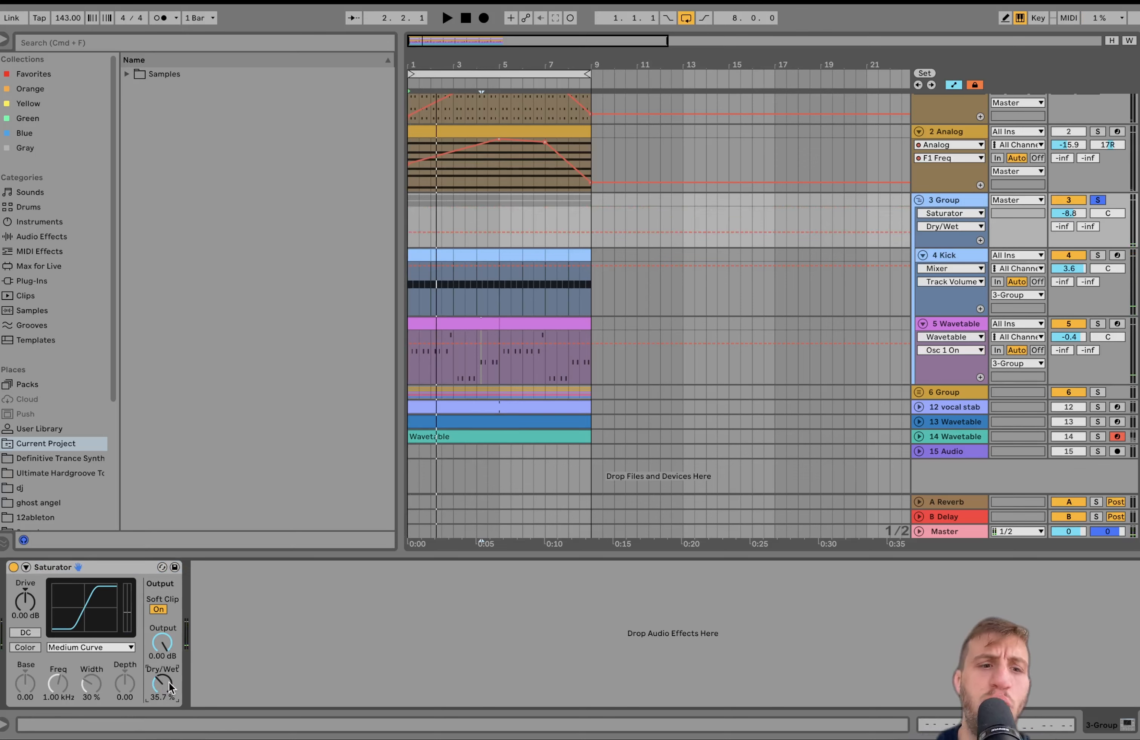
{"action": "key", "text": "space"}
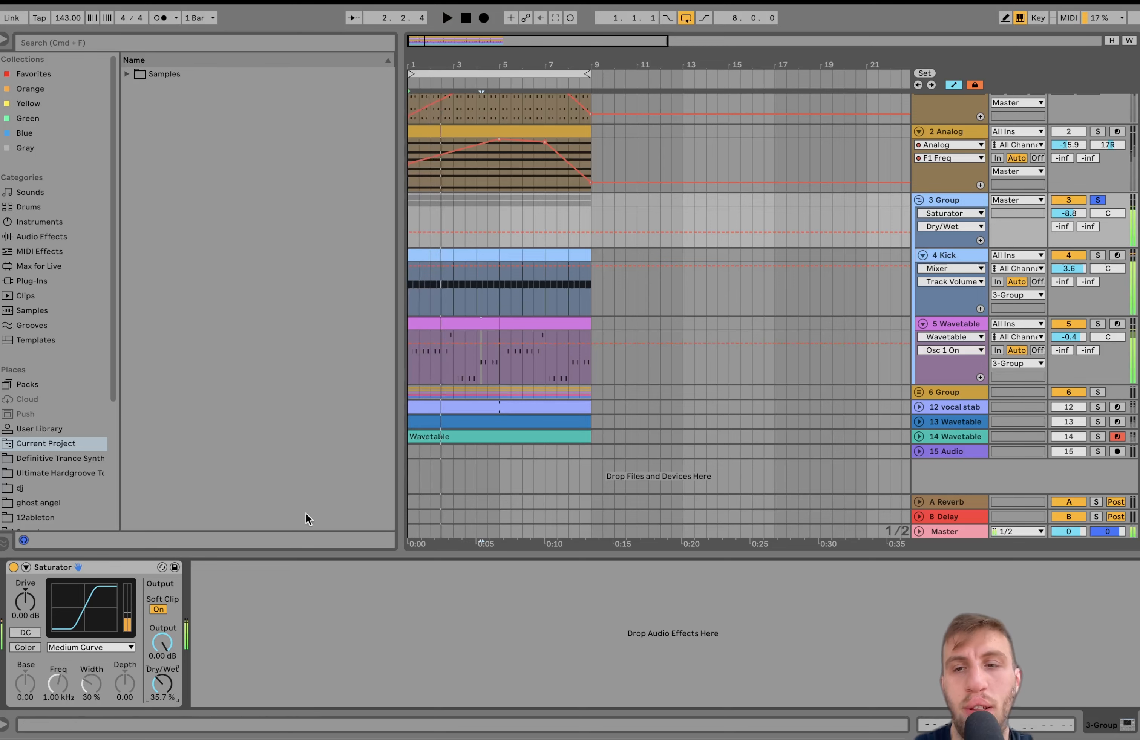
Fold 3 Group, unfold 6 Group, and play it soloed while viewing its drum tracks.
{"action": "left_click", "coordinate": [920, 200]}
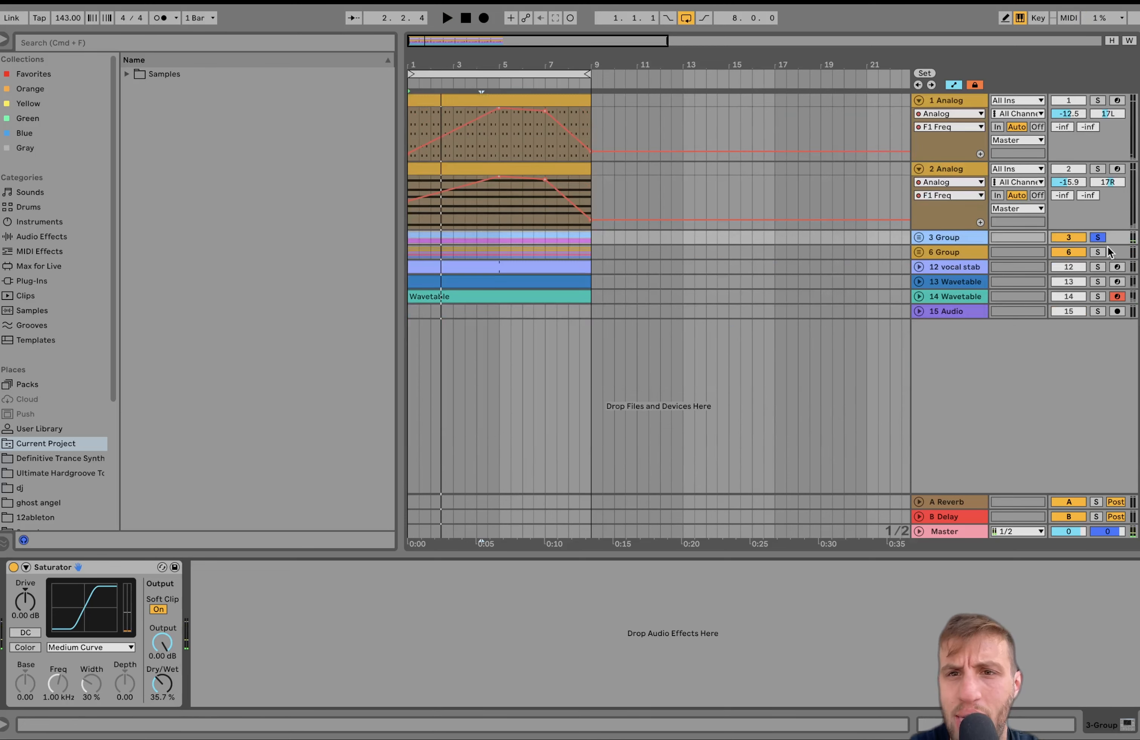
{"action": "left_click", "coordinate": [1099, 252]}
{"action": "left_click", "coordinate": [919, 252]}
{"action": "key", "text": "space"}
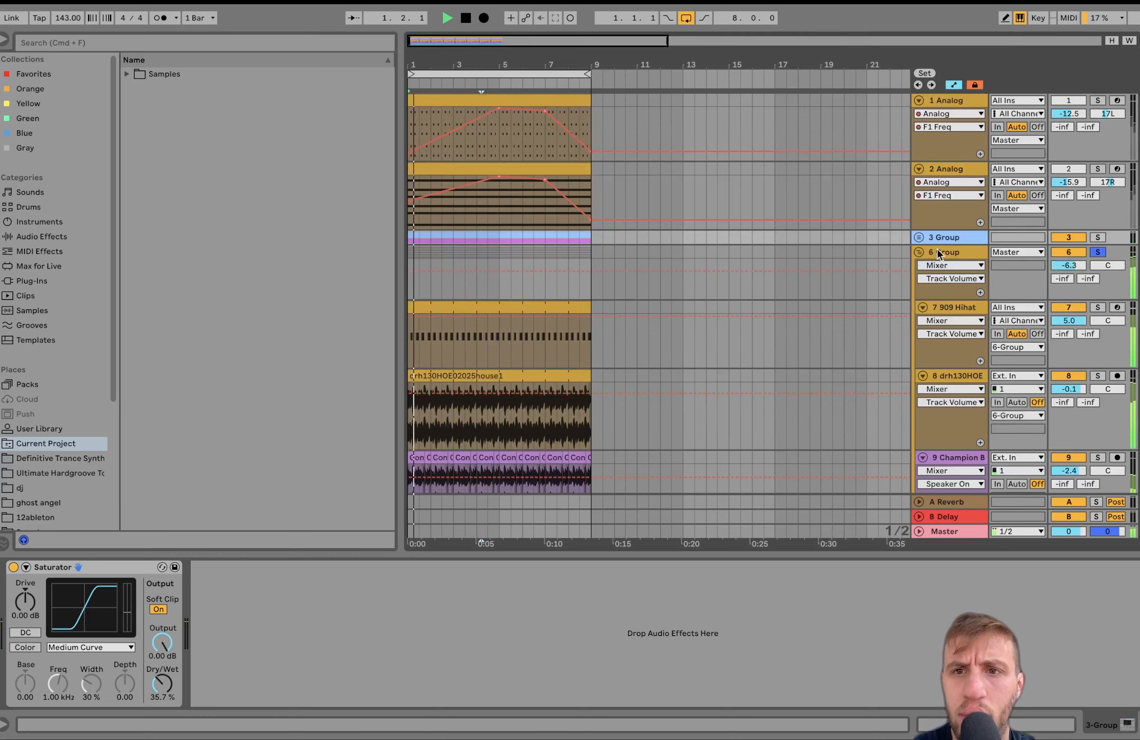
{"action": "left_click", "coordinate": [949, 306]}
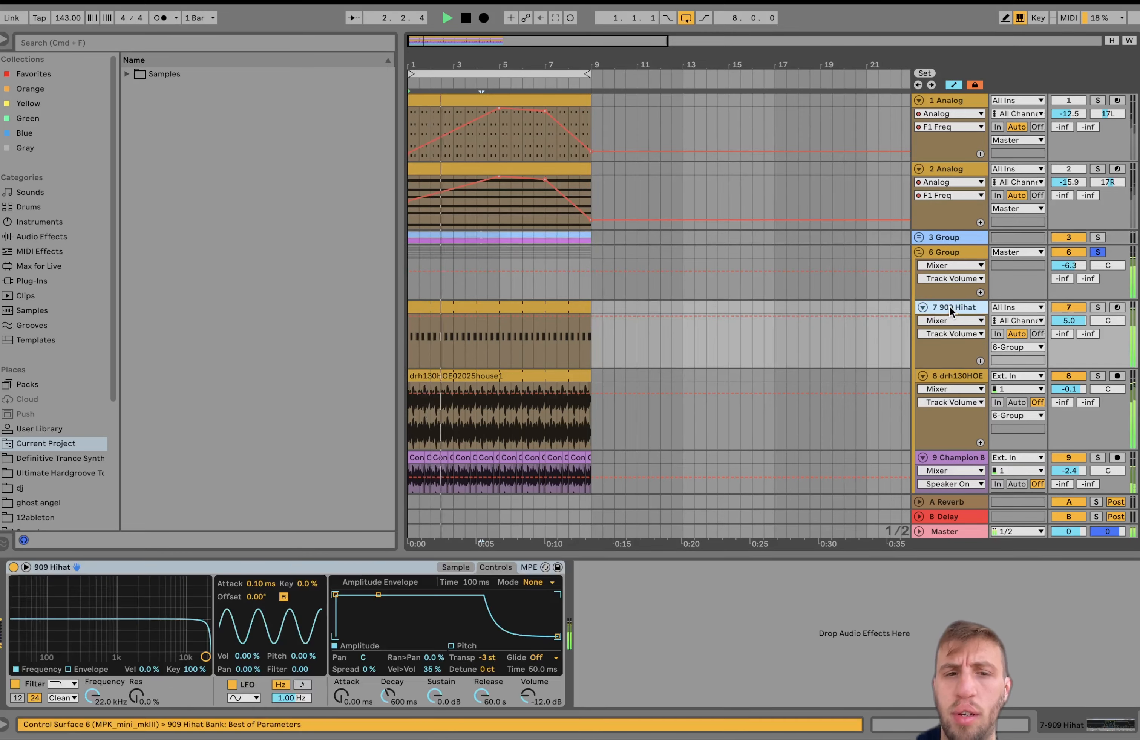
{"action": "scroll", "coordinate": [950, 307], "scroll_direction": "down", "scroll_amount": 5}
{"action": "scroll", "coordinate": [949, 306], "scroll_direction": "down", "scroll_amount": 2}
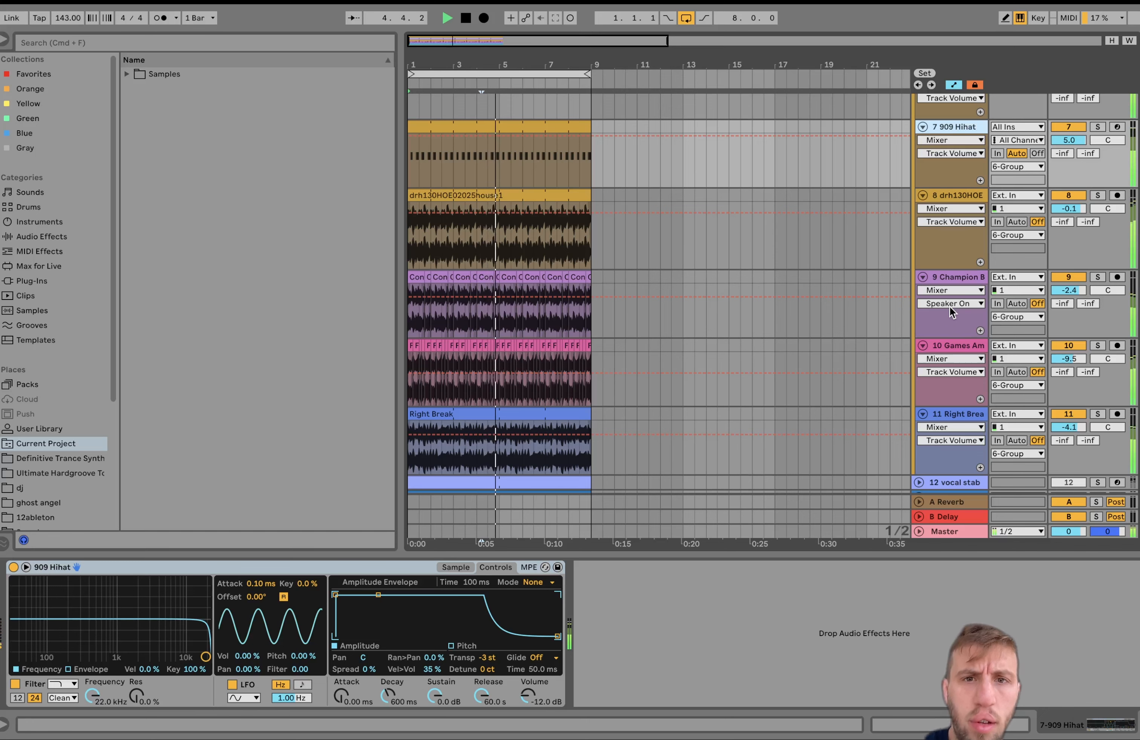
{"action": "key", "text": "space"}
Show 6 Group's Saturator, switch it off, and play the drum group without it.
{"action": "scroll", "coordinate": [949, 306], "scroll_direction": "up", "scroll_amount": 6}
{"action": "left_click", "coordinate": [944, 199]}
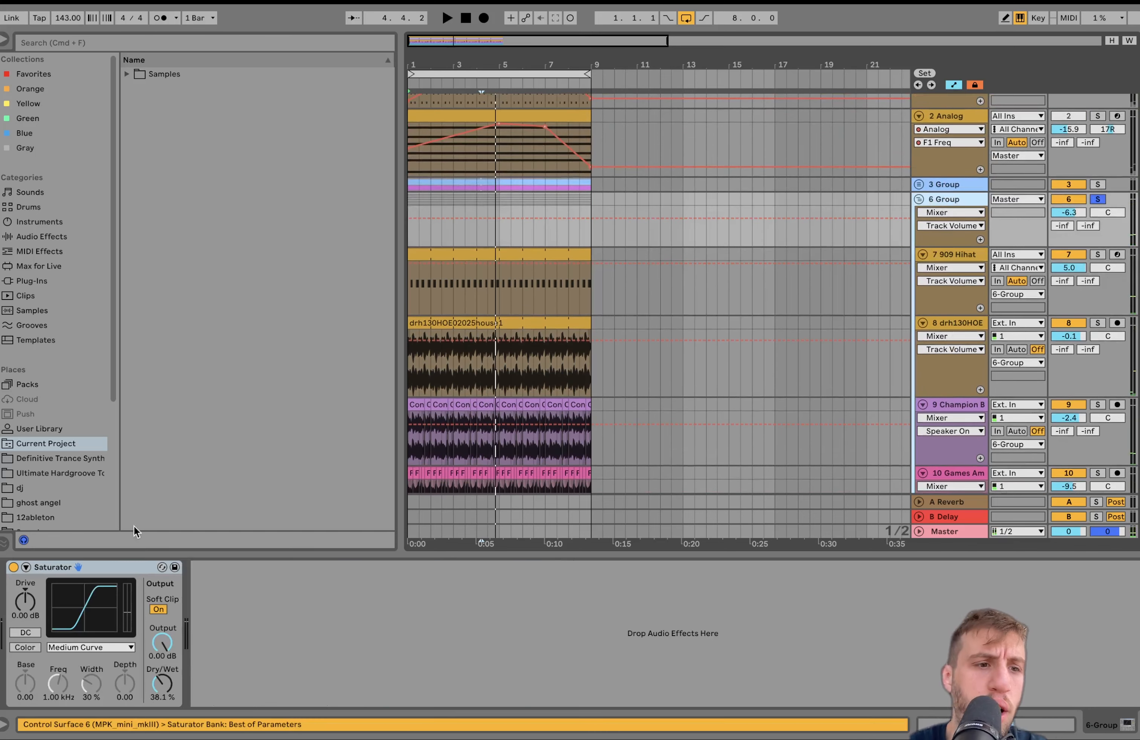
{"action": "left_click", "coordinate": [16, 567]}
{"action": "key", "text": "space"}
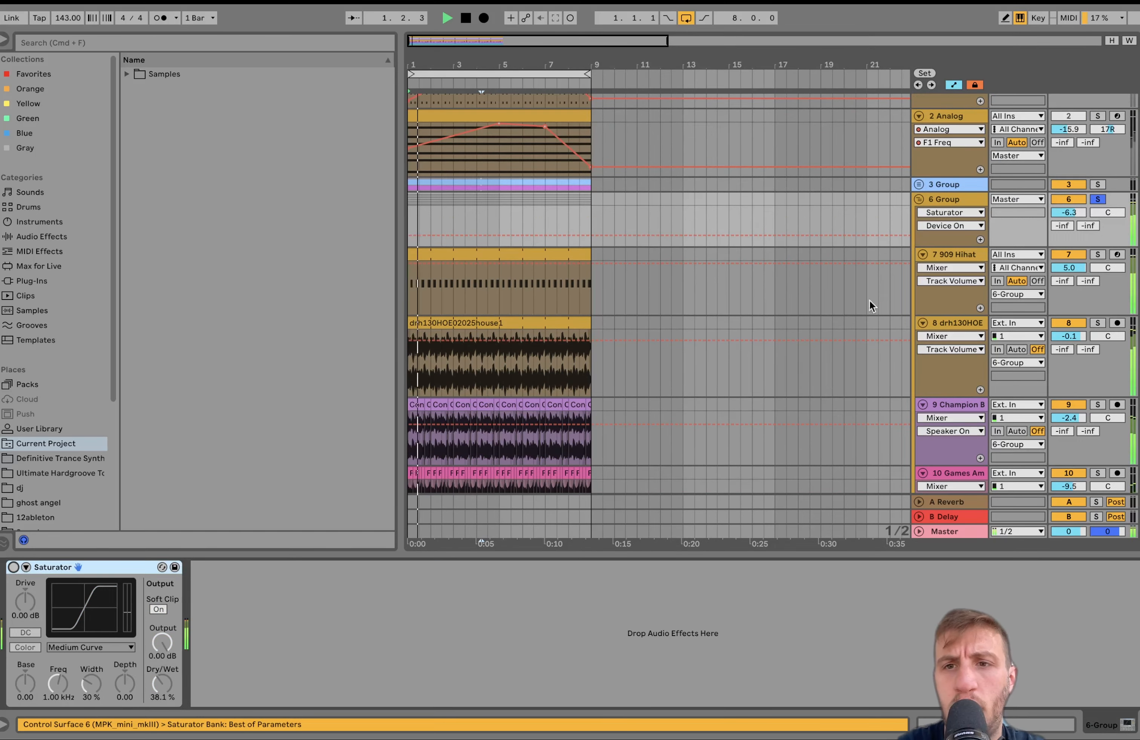
Solo and play 7 909 Hihat, and examine its Simpler's sample and controls.
{"action": "left_click", "coordinate": [953, 250]}
{"action": "key", "text": "space"}
{"action": "left_click", "coordinate": [1098, 255]}
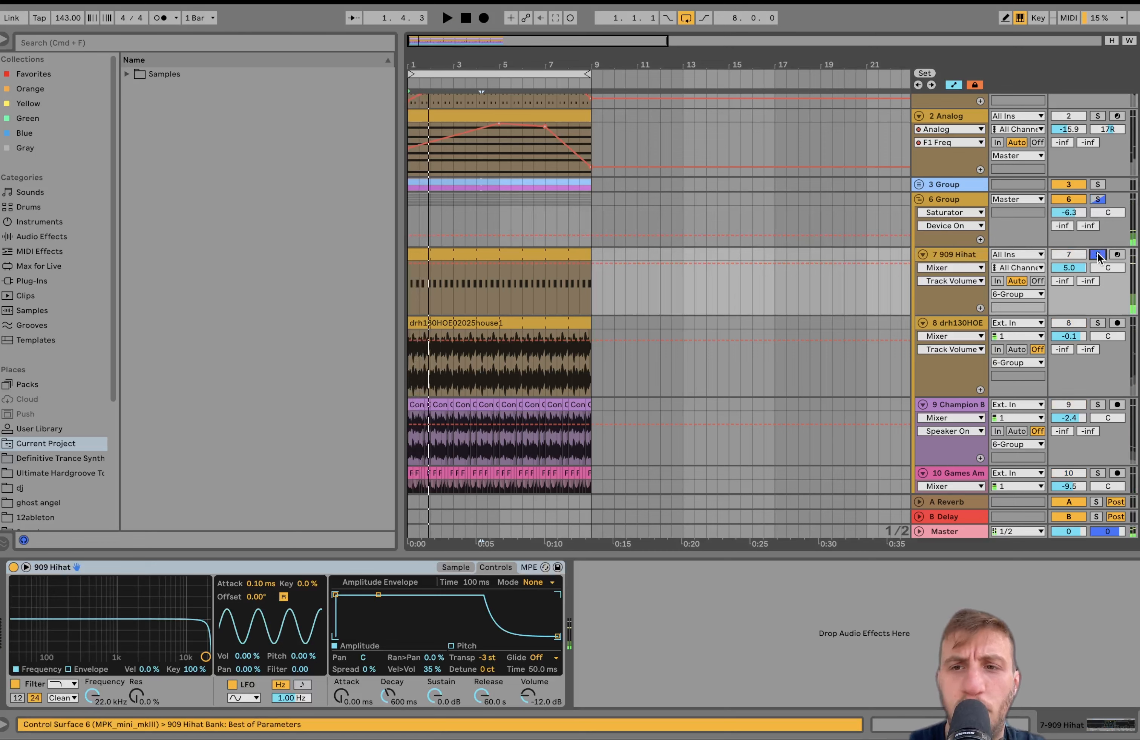
{"action": "key", "text": "space"}
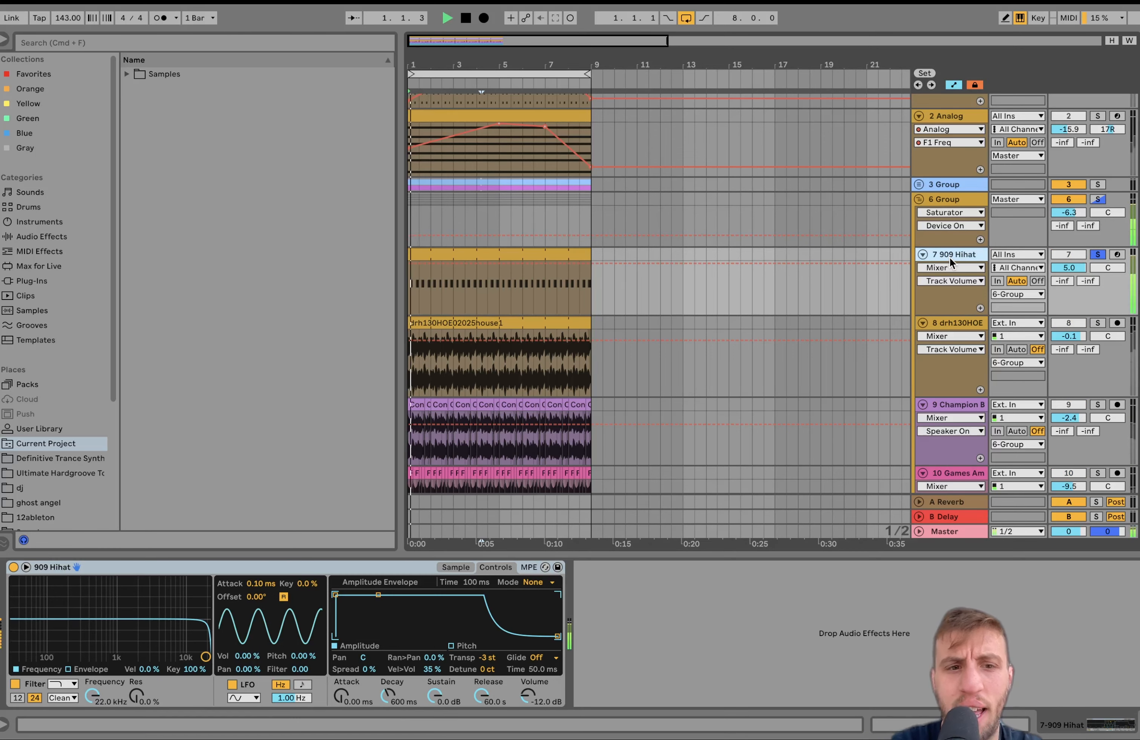
{"action": "left_click", "coordinate": [458, 567]}
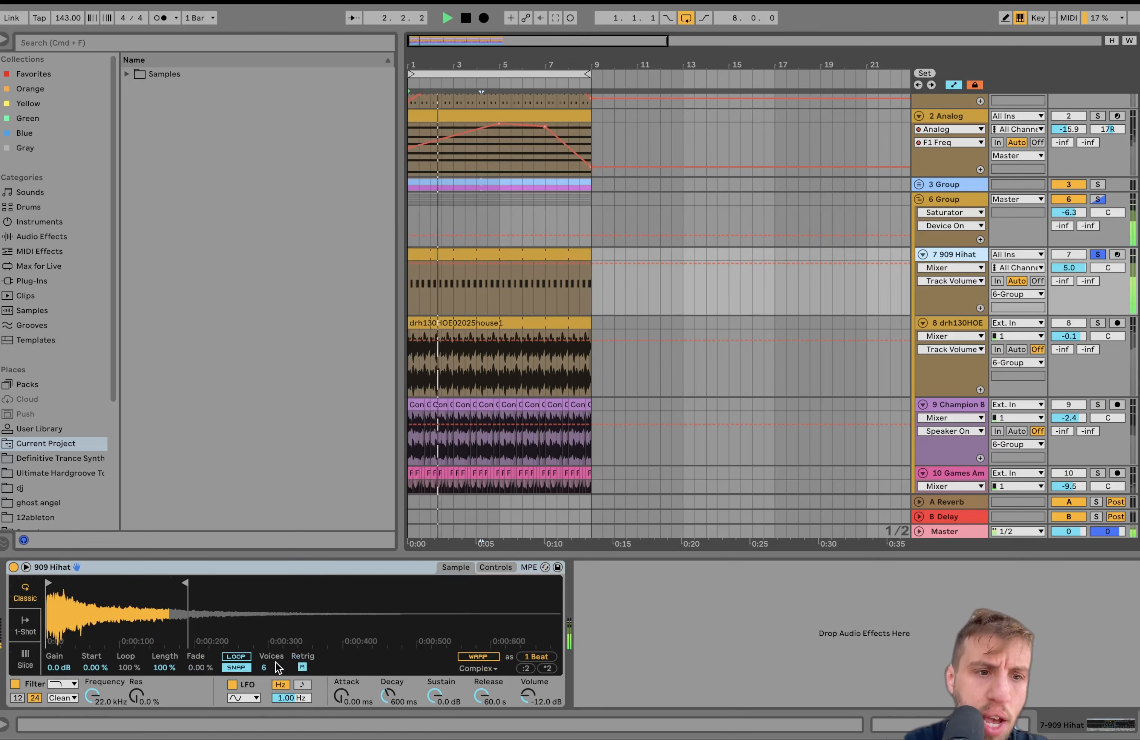
{"action": "left_click", "coordinate": [505, 567]}
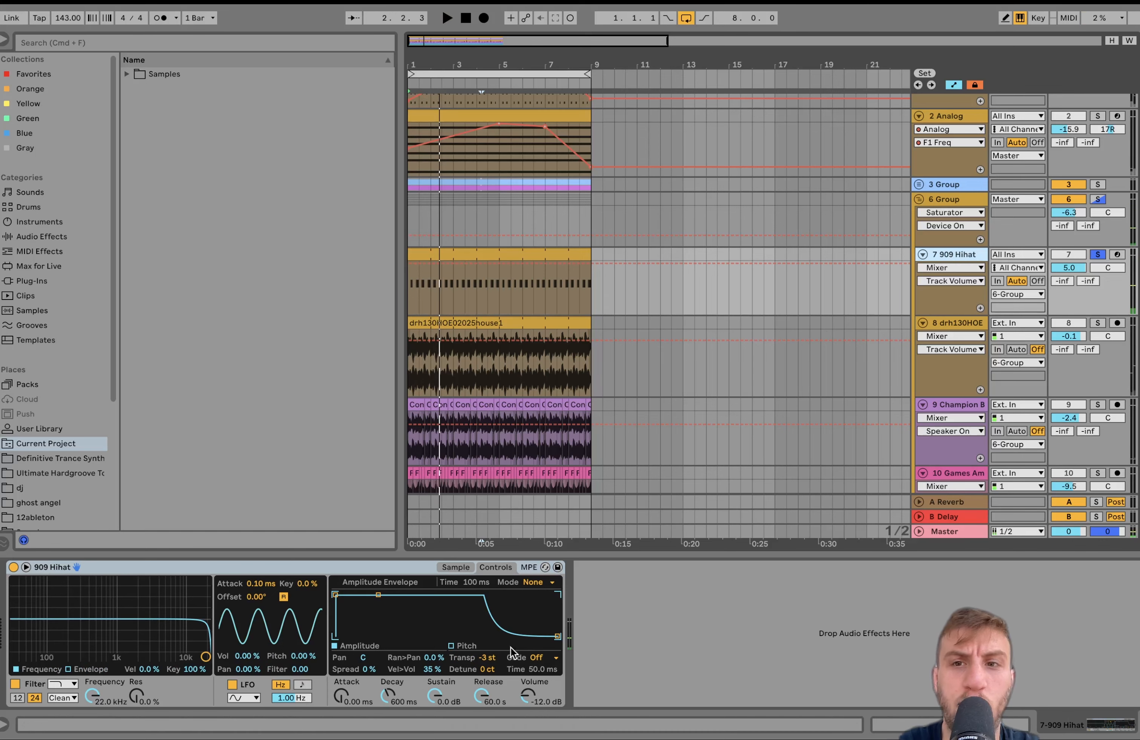
Solo 3 Group along with 7 909 Hihat and play them together.
{"action": "scroll", "coordinate": [1057, 239], "scroll_direction": "up", "scroll_amount": 1}
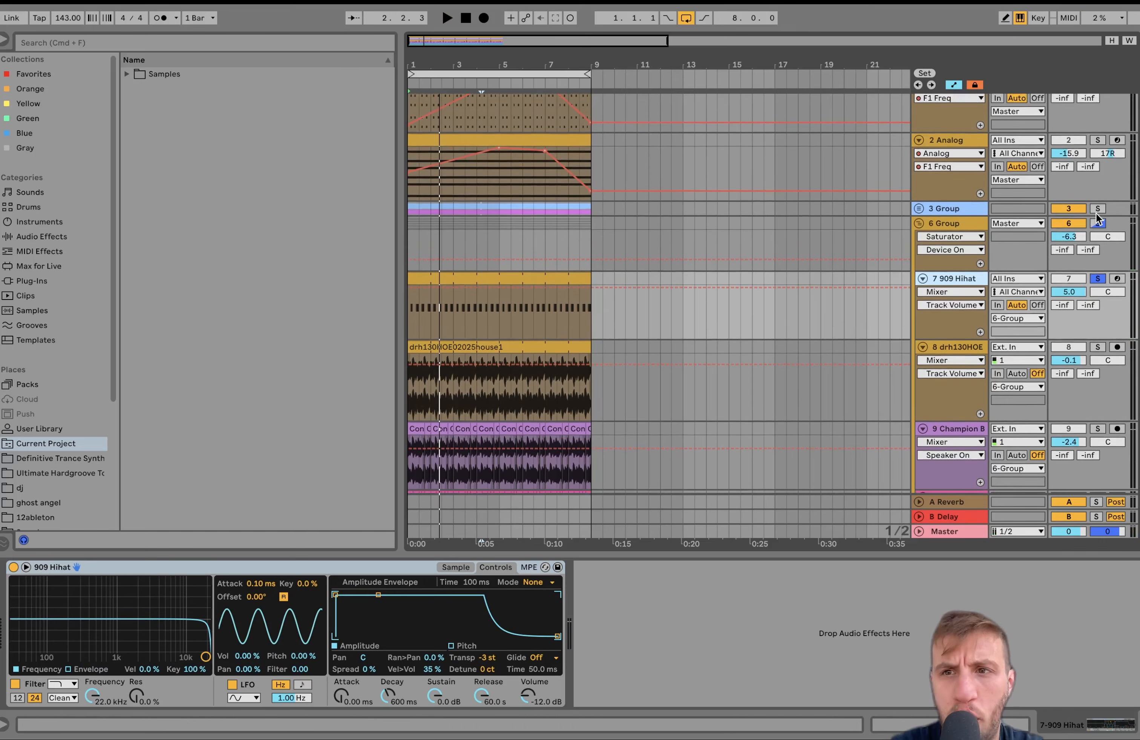
{"action": "scroll", "coordinate": [565, 449], "scroll_direction": "down", "scroll_amount": 3}
{"action": "key", "text": "space"}
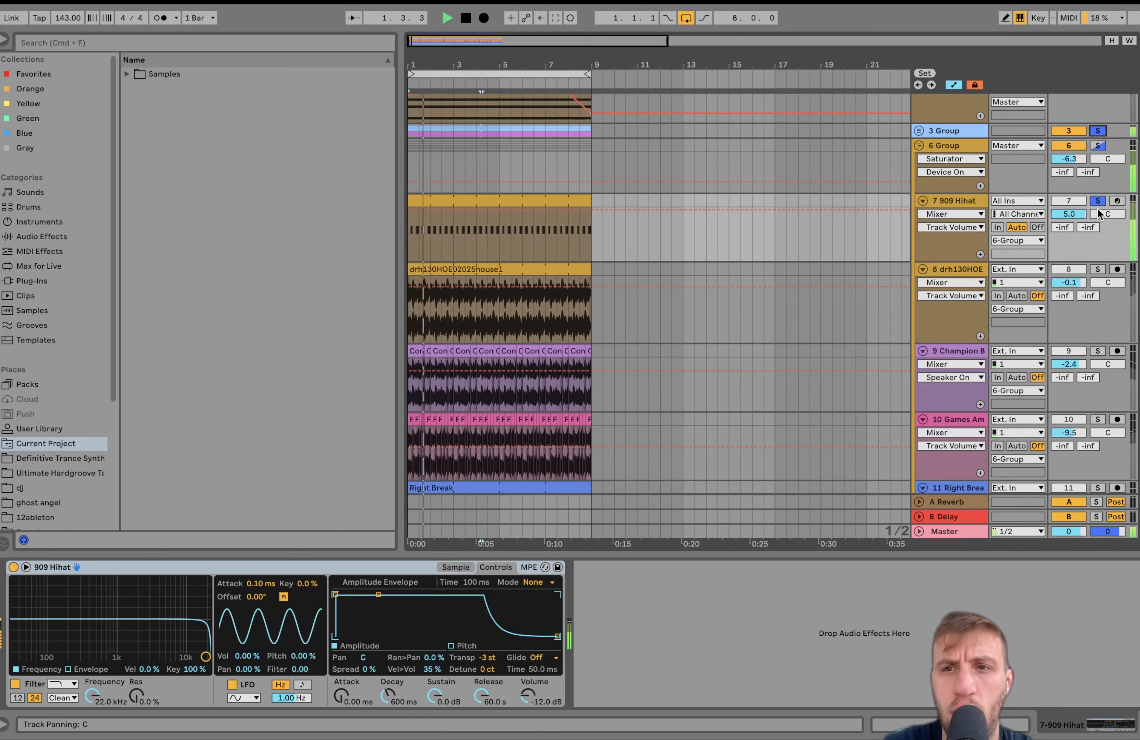
Try shortening the 909 Hihat sample by moving its end marker to about 120 ms, play it, and undo the change.
{"action": "left_click", "coordinate": [466, 569]}
{"action": "key", "text": "space"}
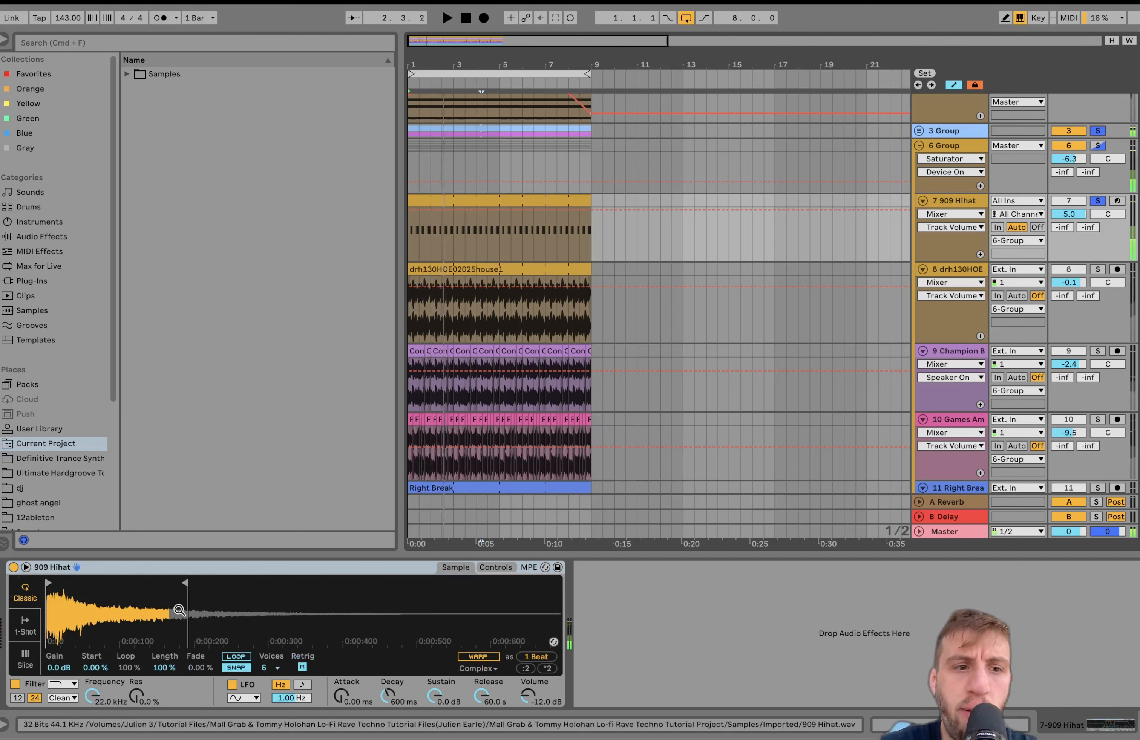
{"action": "left_click_drag", "start_coordinate": [187, 584], "coordinate": [134, 585]}
{"action": "key", "text": "space"}
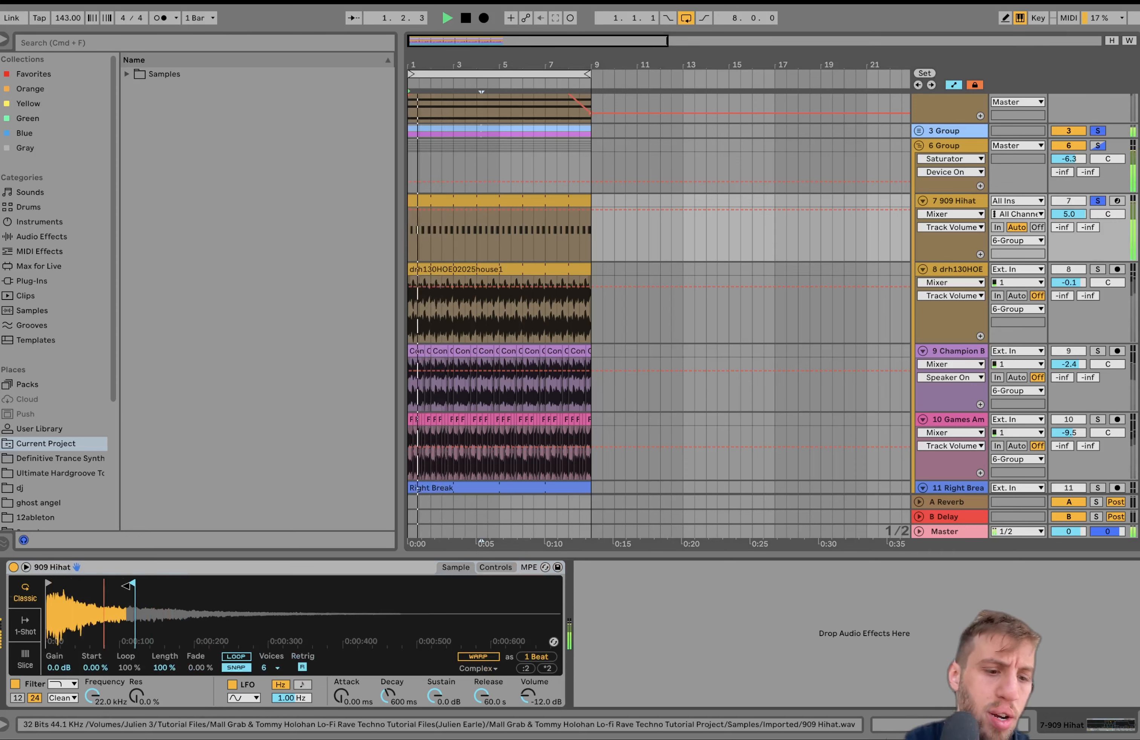
{"action": "key", "text": "super+z"}
{"action": "key", "text": "space"}
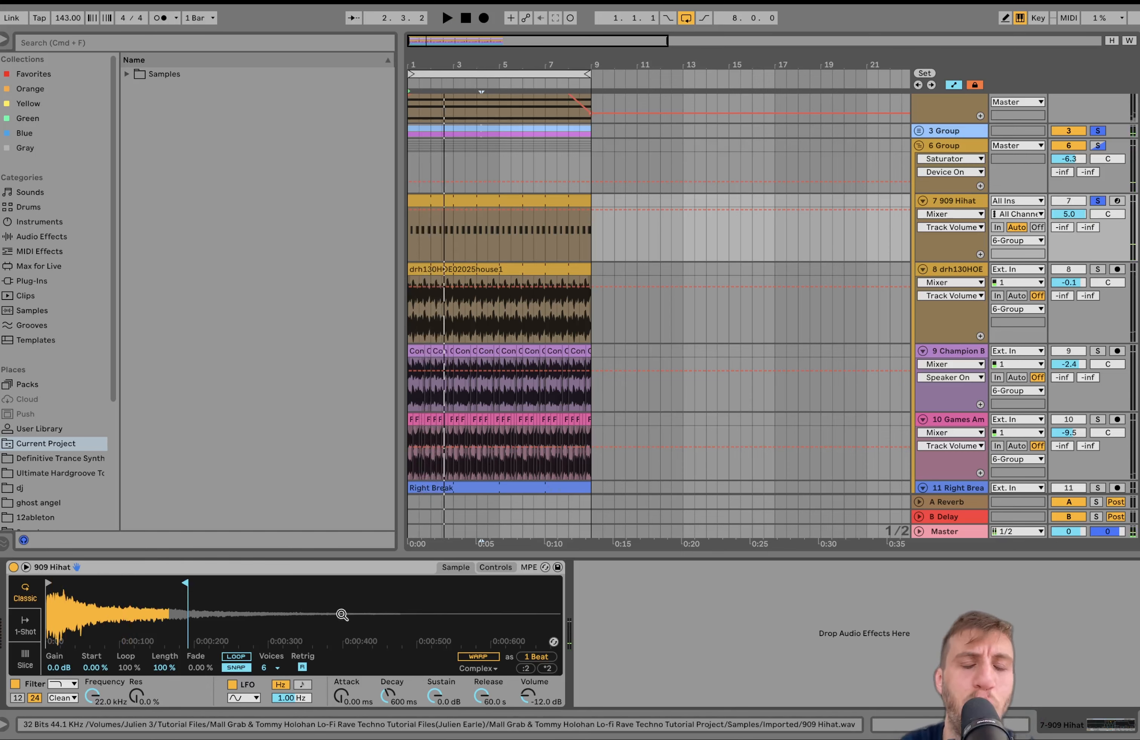
Solo and play 8 drh130HOE, comparing the loop with its Auto Filter off and on.
{"action": "scroll", "coordinate": [1030, 351], "scroll_direction": "down", "scroll_amount": 5}
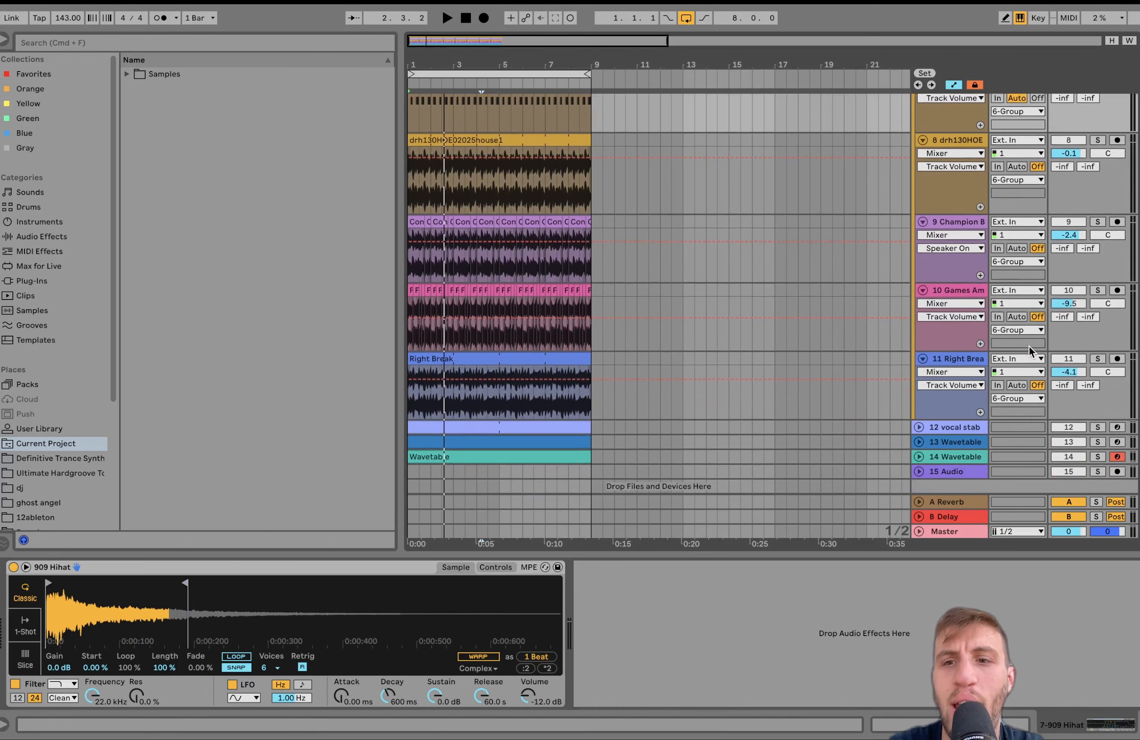
{"action": "scroll", "coordinate": [1034, 336], "scroll_direction": "up", "scroll_amount": 2}
{"action": "left_click", "coordinate": [975, 184]}
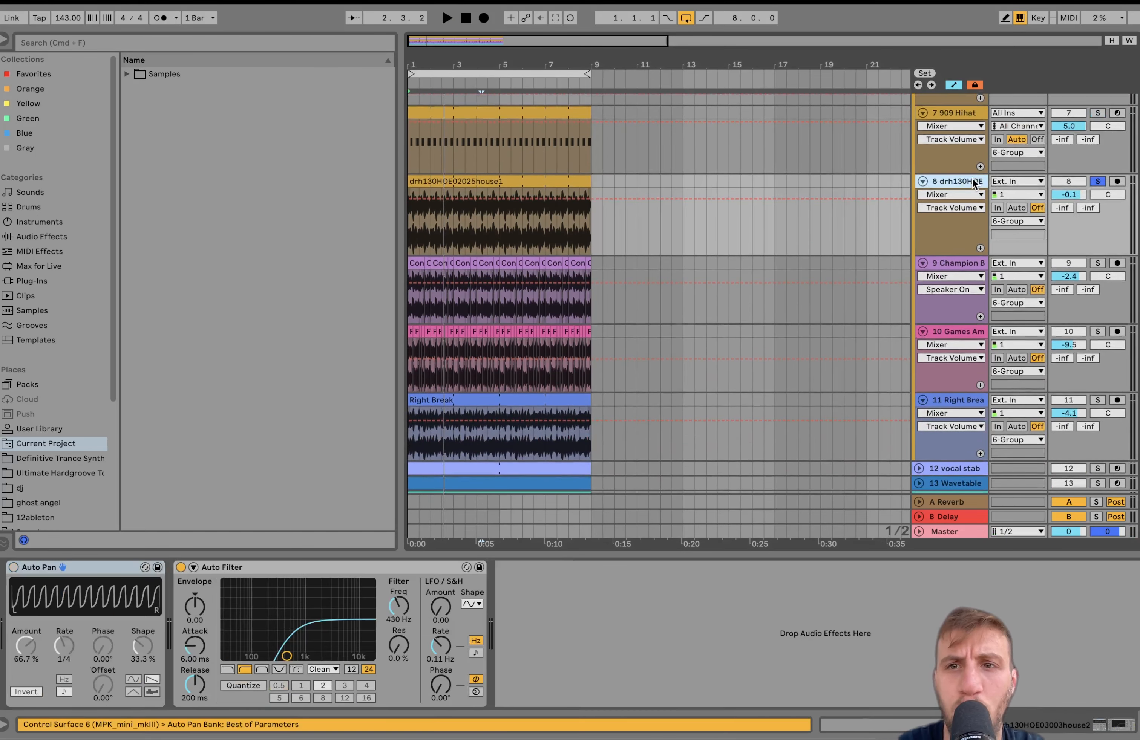
{"action": "key", "text": "space"}
{"action": "left_click", "coordinate": [181, 568]}
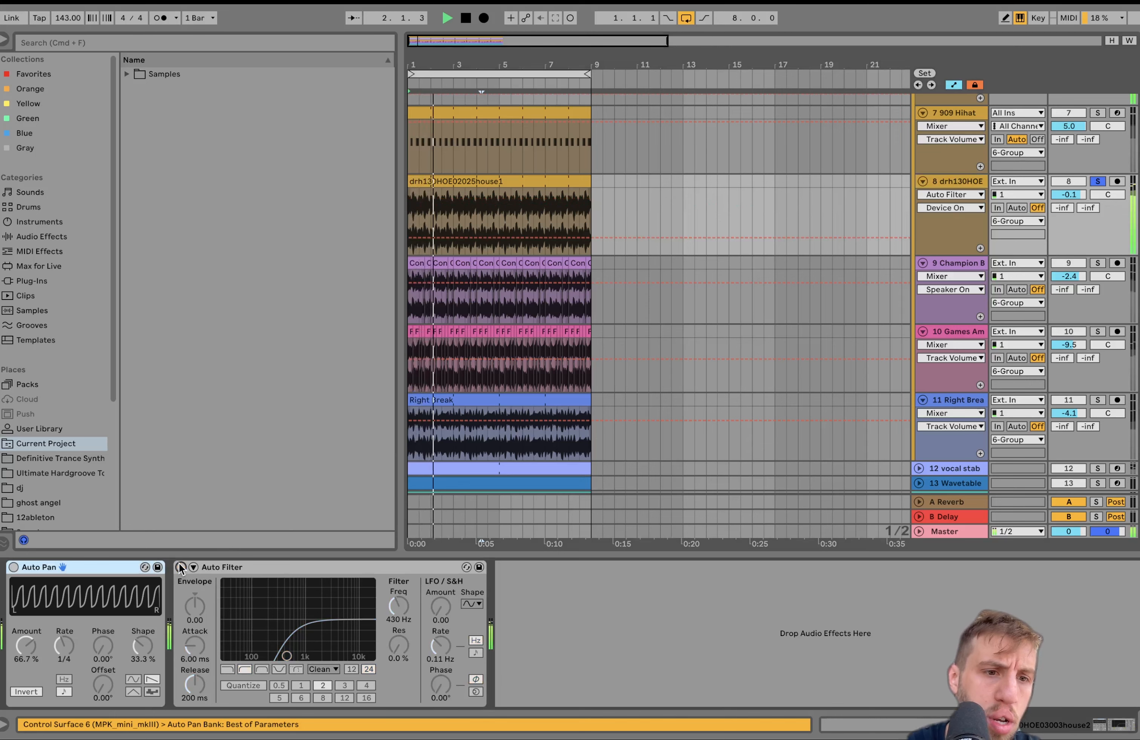
{"action": "left_click", "coordinate": [180, 568]}
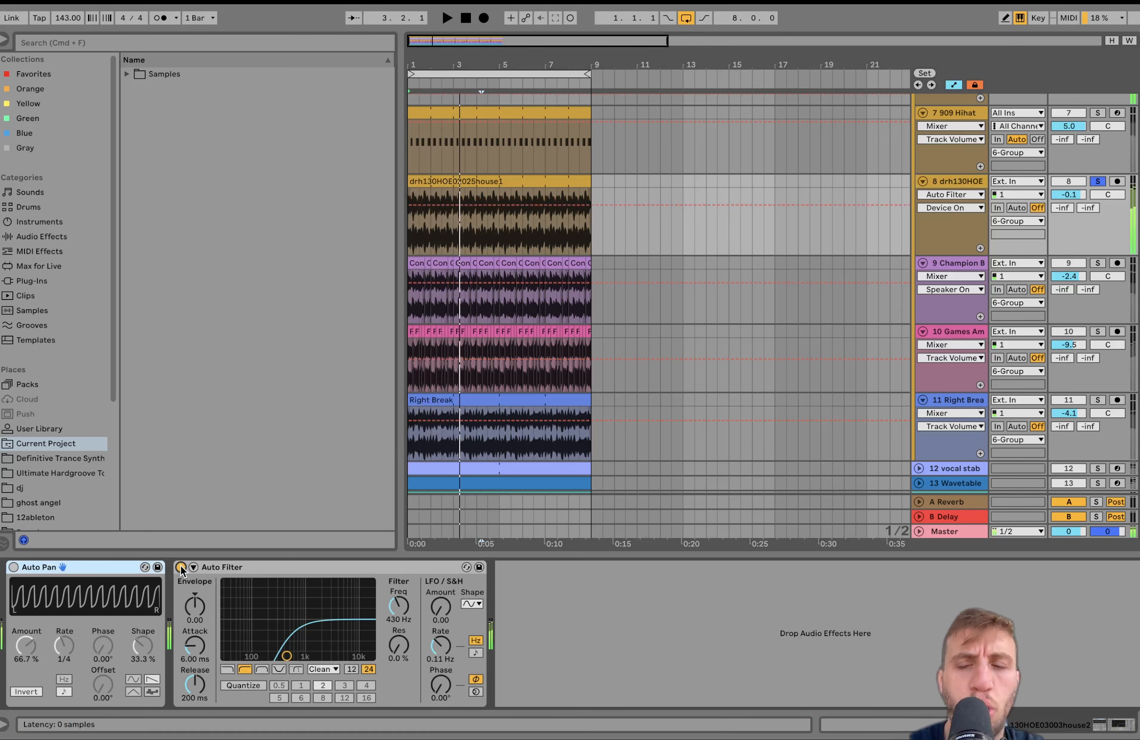
Solo 7 909 Hihat along with 8 drh130HOE and play both.
{"action": "scroll", "coordinate": [661, 480], "scroll_direction": "up", "scroll_amount": 4}
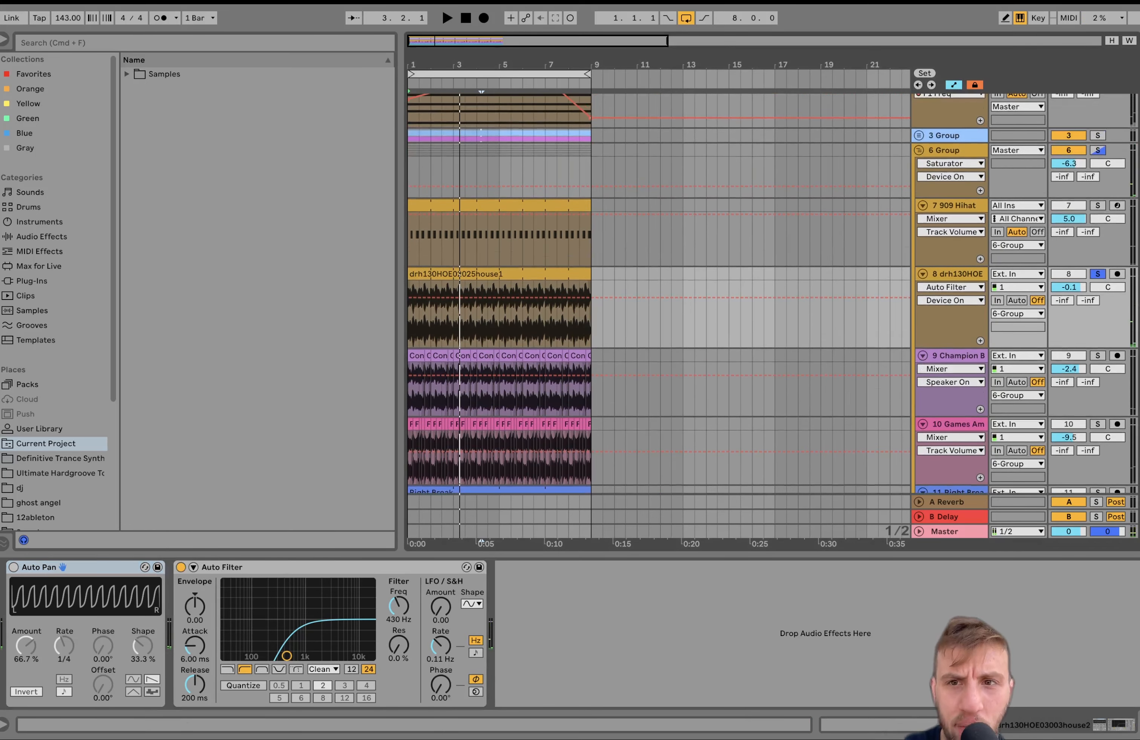
{"action": "key", "text": "space"}
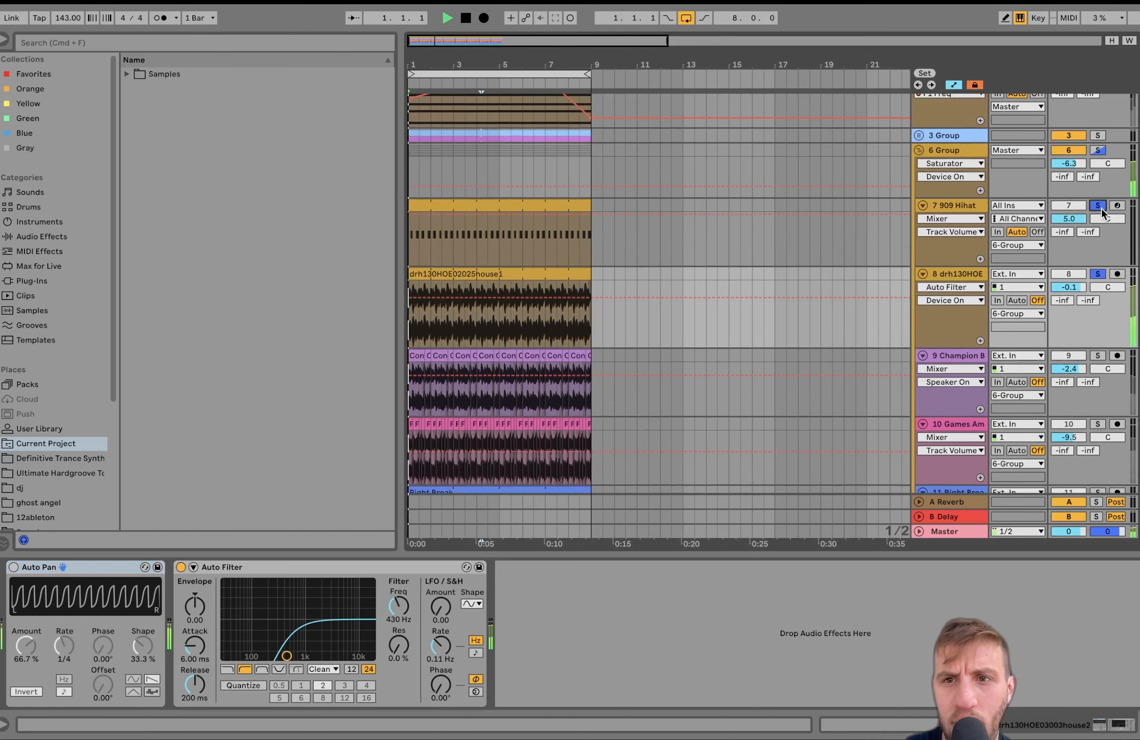
{"action": "scroll", "coordinate": [1101, 209], "scroll_direction": "down", "scroll_amount": 6}
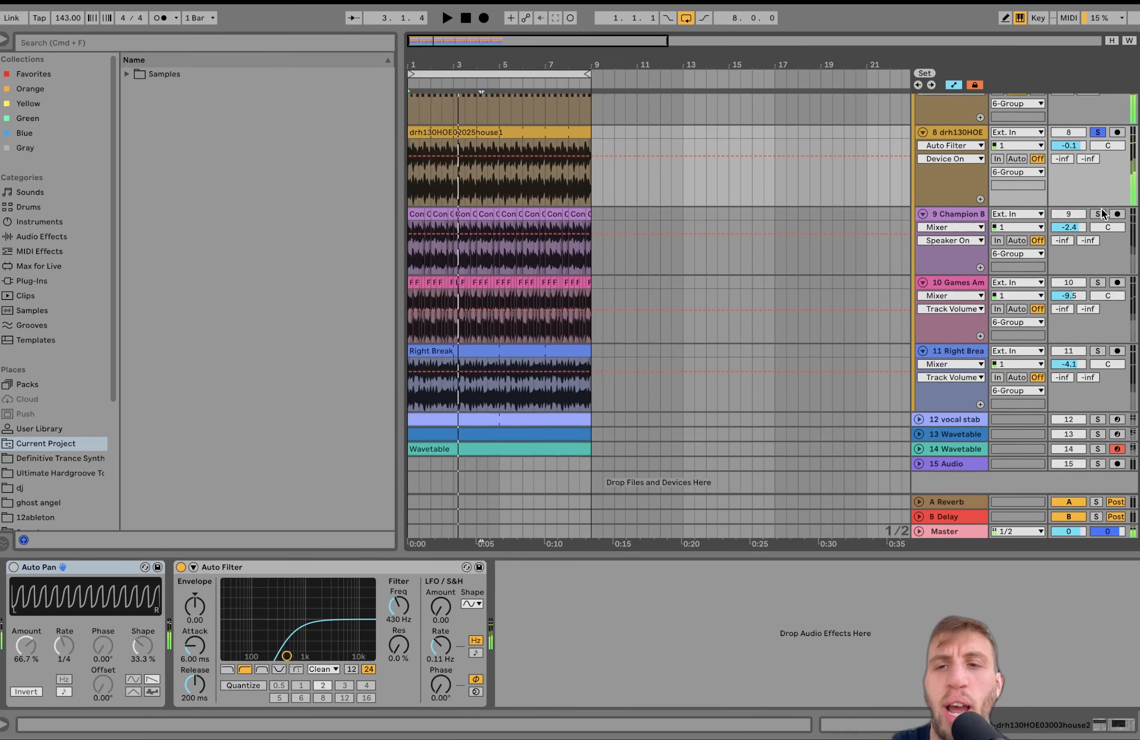
Solo 9 Champion Break, show its device chain, and play it.
{"action": "scroll", "coordinate": [1100, 211], "scroll_direction": "up", "scroll_amount": 1}
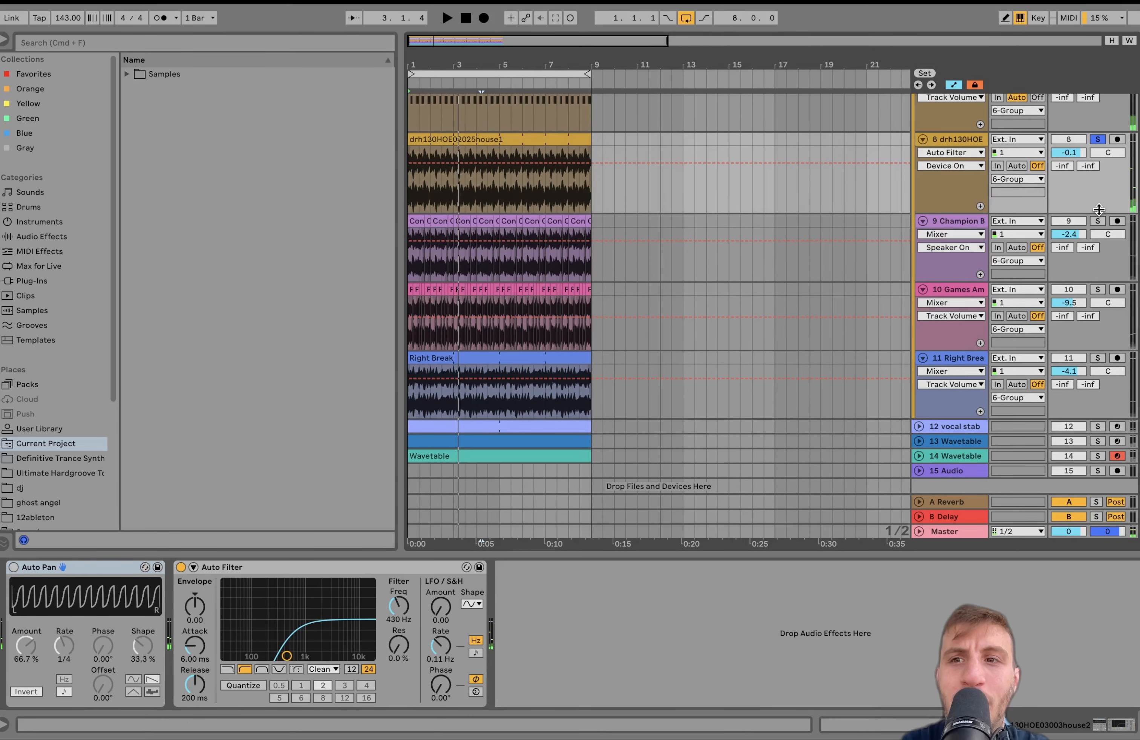
{"action": "left_click", "coordinate": [945, 231]}
{"action": "key", "text": "space"}
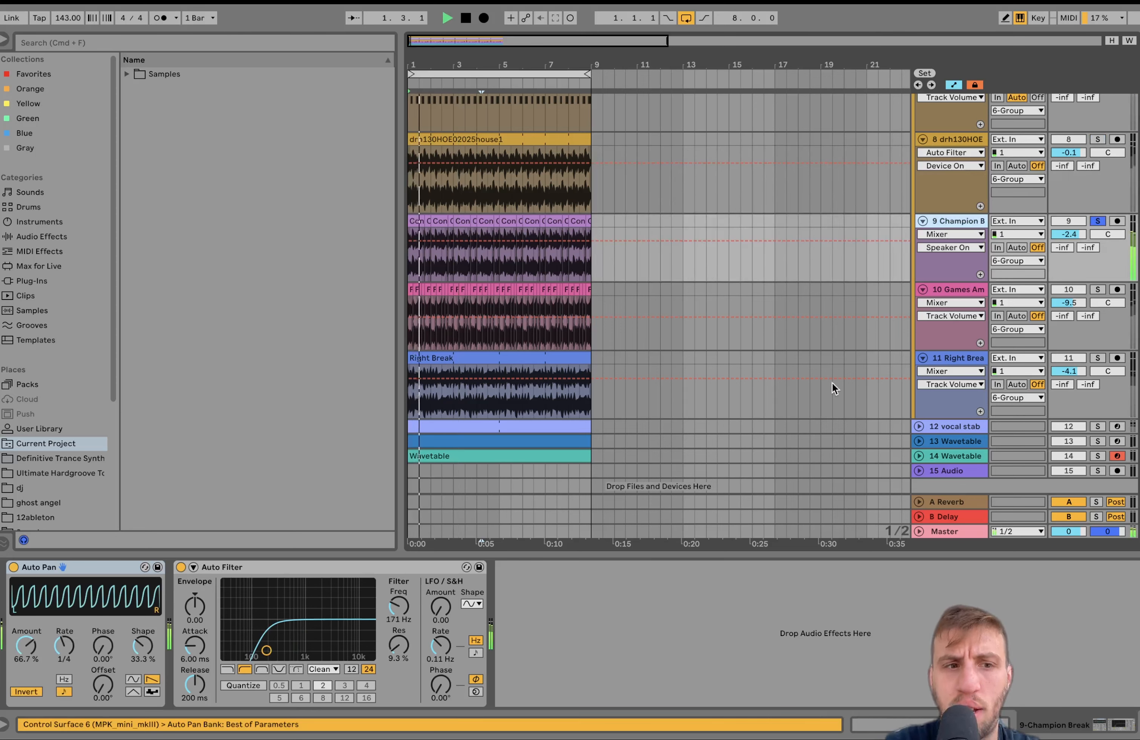
Switch off the Champion Break's Auto Filter and Auto Pan, and play the break without them.
{"action": "key", "text": "space"}
{"action": "left_click", "coordinate": [181, 567]}
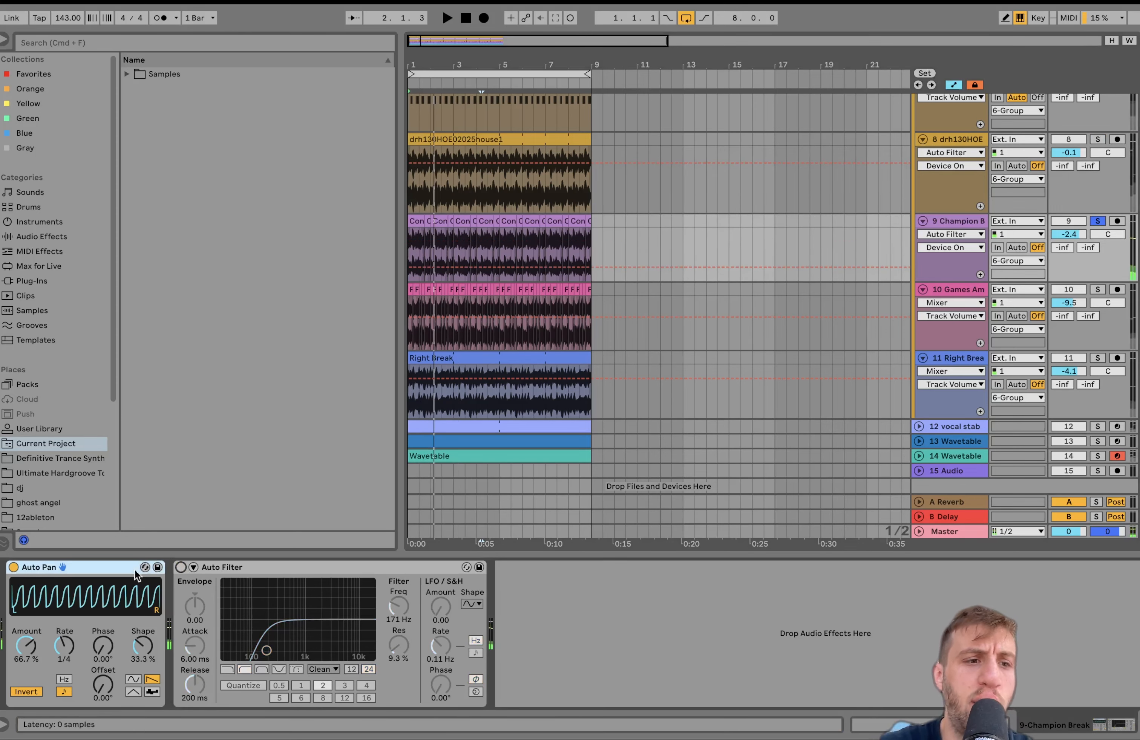
{"action": "left_click", "coordinate": [14, 568]}
{"action": "key", "text": "space"}
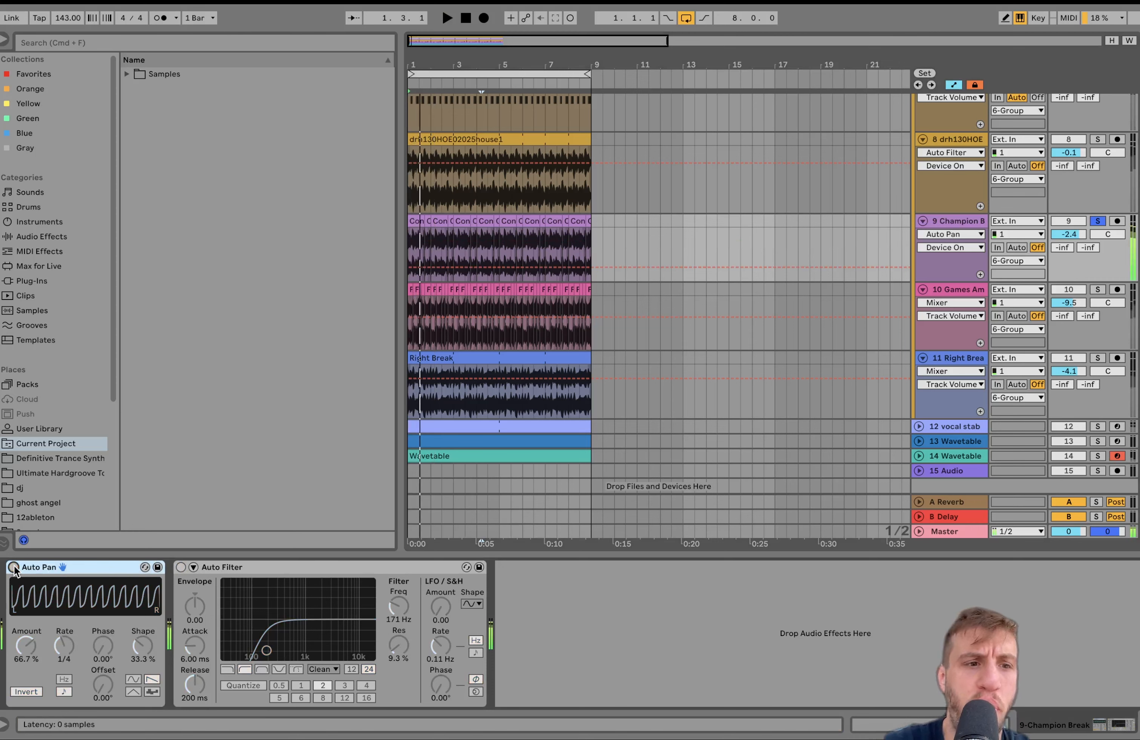
Switch the Champion Break's Auto Pan and Auto Filter back on and play the break with both effects.
{"action": "left_click", "coordinate": [14, 568]}
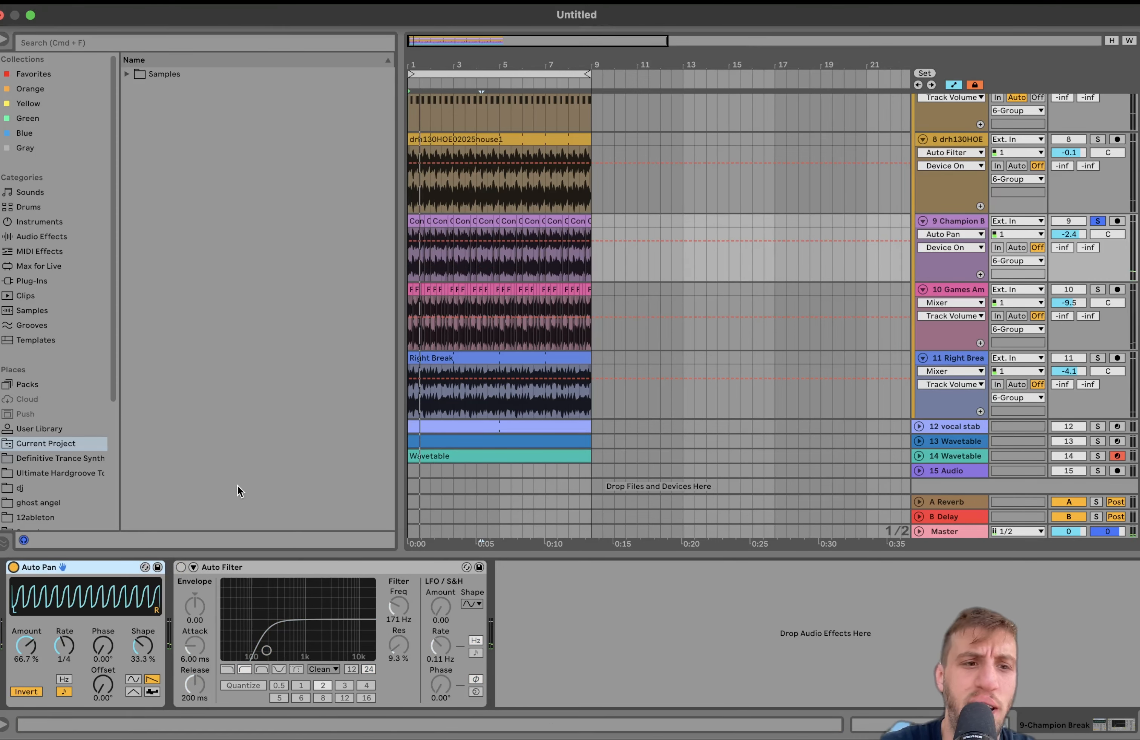
{"action": "key", "text": "space"}
{"action": "left_click", "coordinate": [180, 568]}
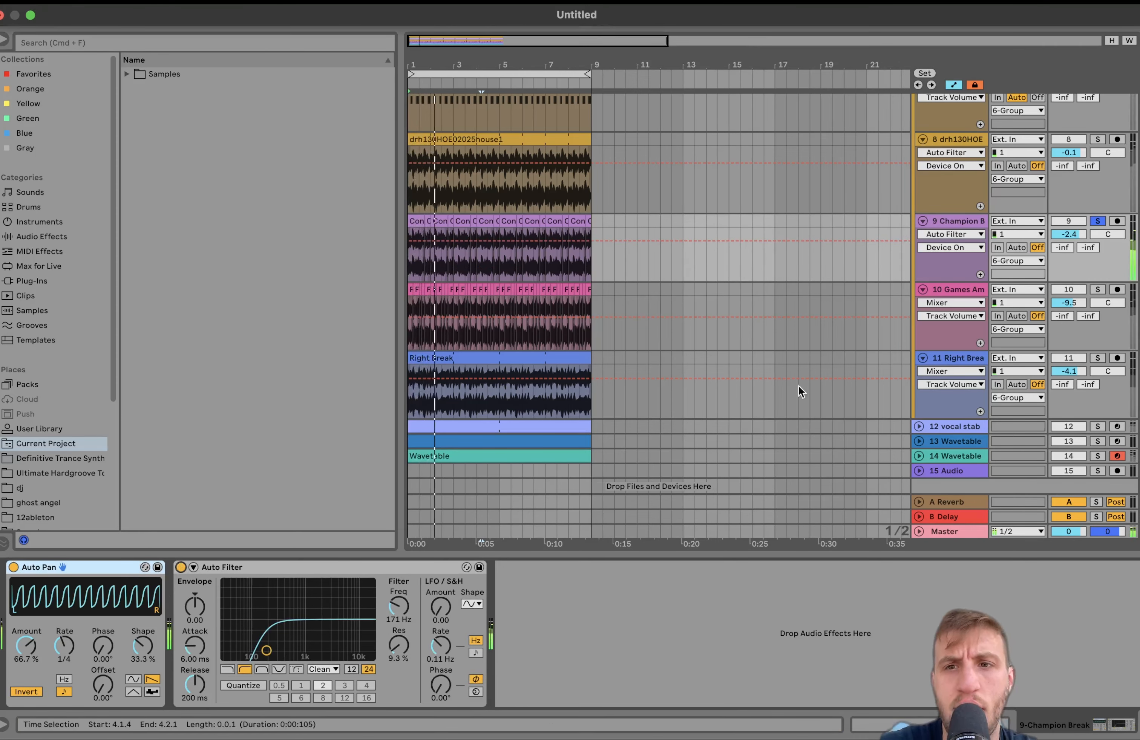
Solo and play 10 Games Amen, adding 9 Champion Break and 8 drh130HOE to the solo.
{"action": "left_click", "coordinate": [980, 290]}
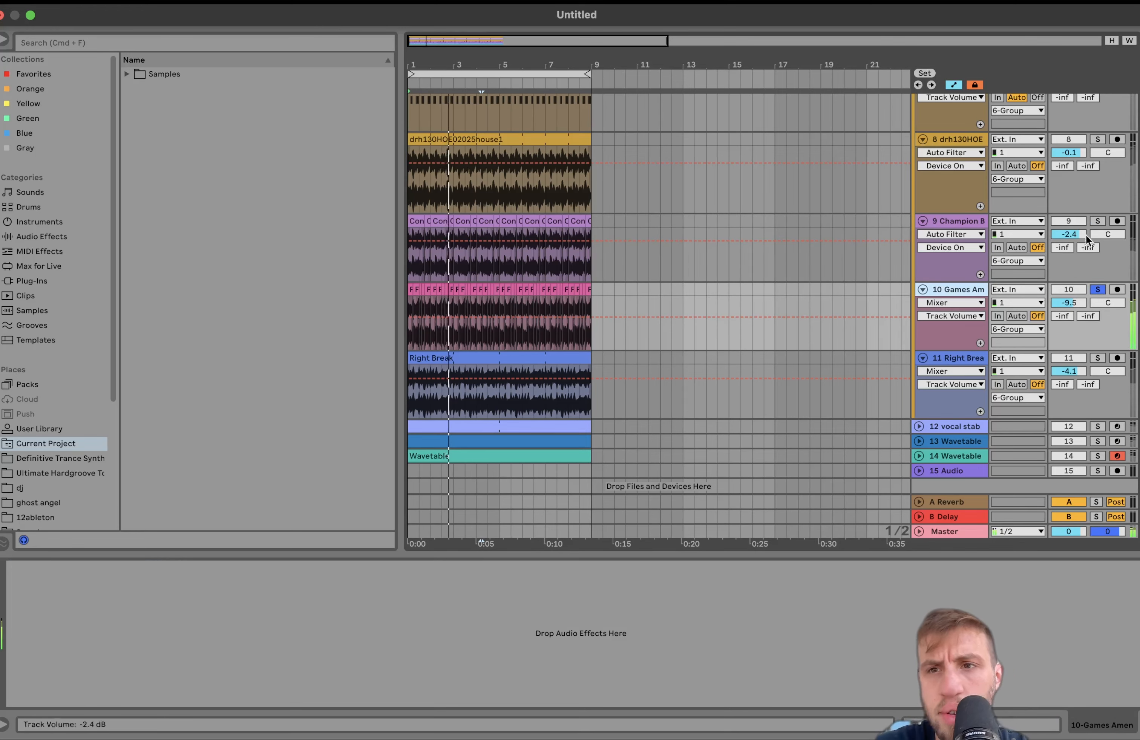
{"action": "left_click", "coordinate": [1098, 221]}
{"action": "left_click", "coordinate": [1098, 139]}
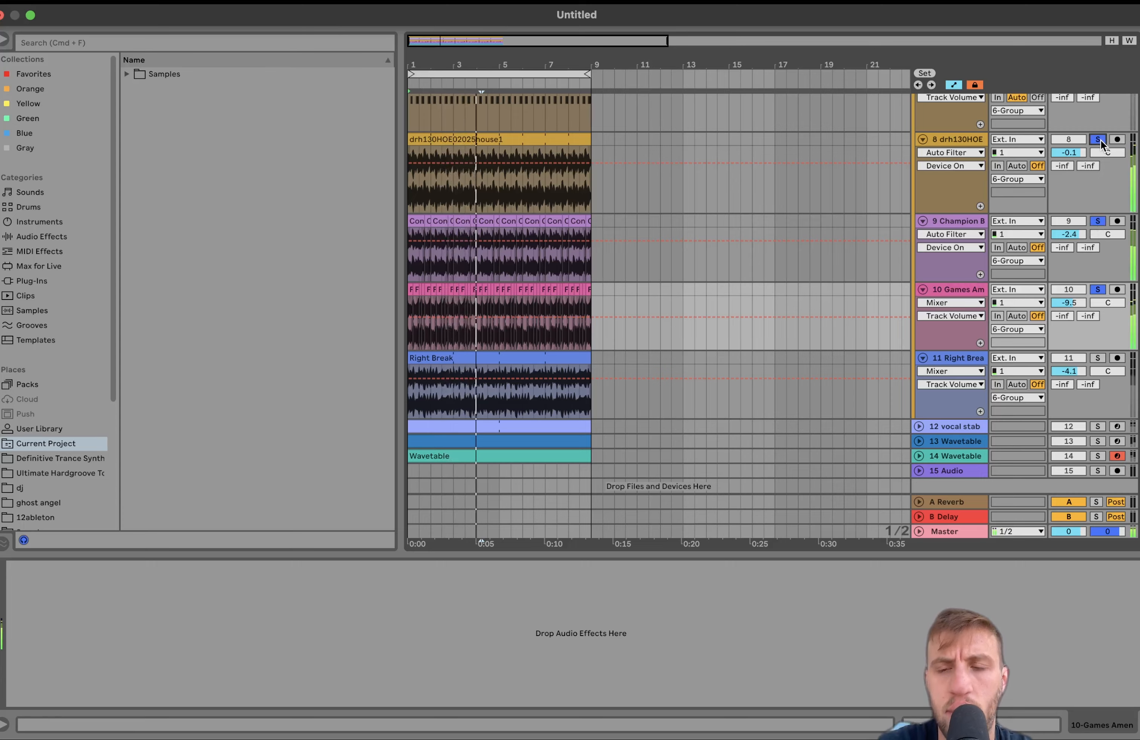
{"action": "left_click", "coordinate": [470, 377]}
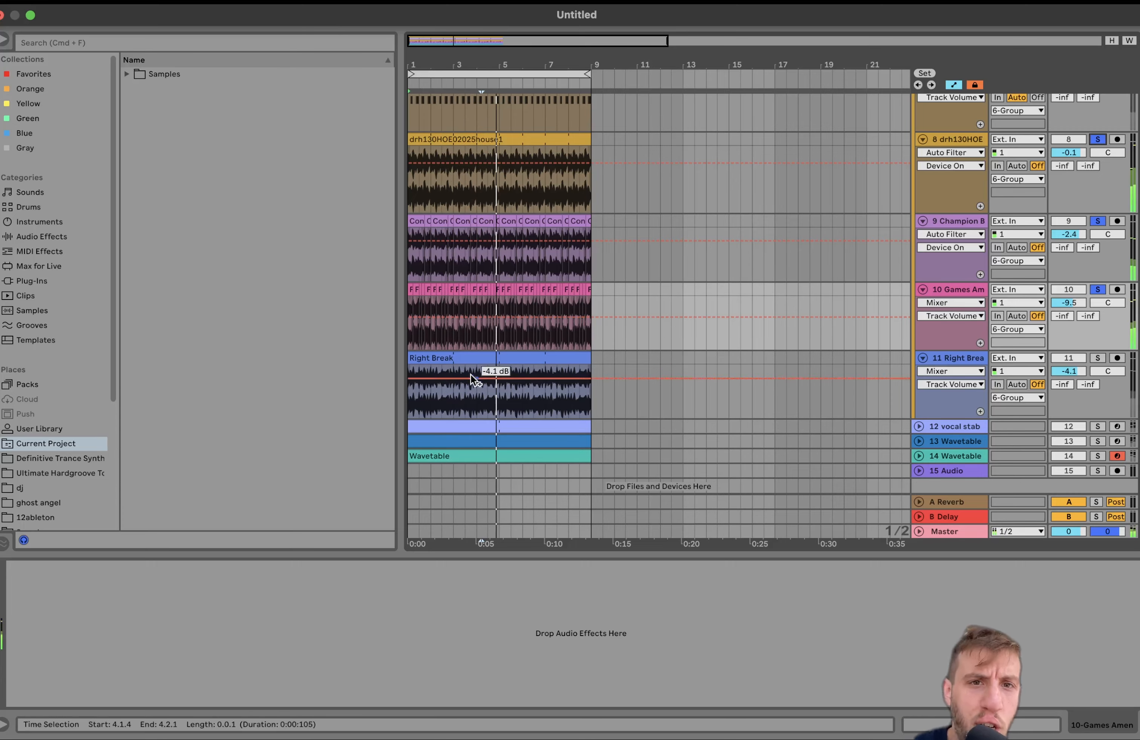
{"action": "key", "text": "space"}
Solo 11 Right Break, play it, and show its Auto Filter.
{"action": "scroll", "coordinate": [459, 366], "scroll_direction": "up", "scroll_amount": 5}
{"action": "scroll", "coordinate": [460, 367], "scroll_direction": "down", "scroll_amount": 1}
{"action": "scroll", "coordinate": [460, 366], "scroll_direction": "left", "scroll_amount": 5}
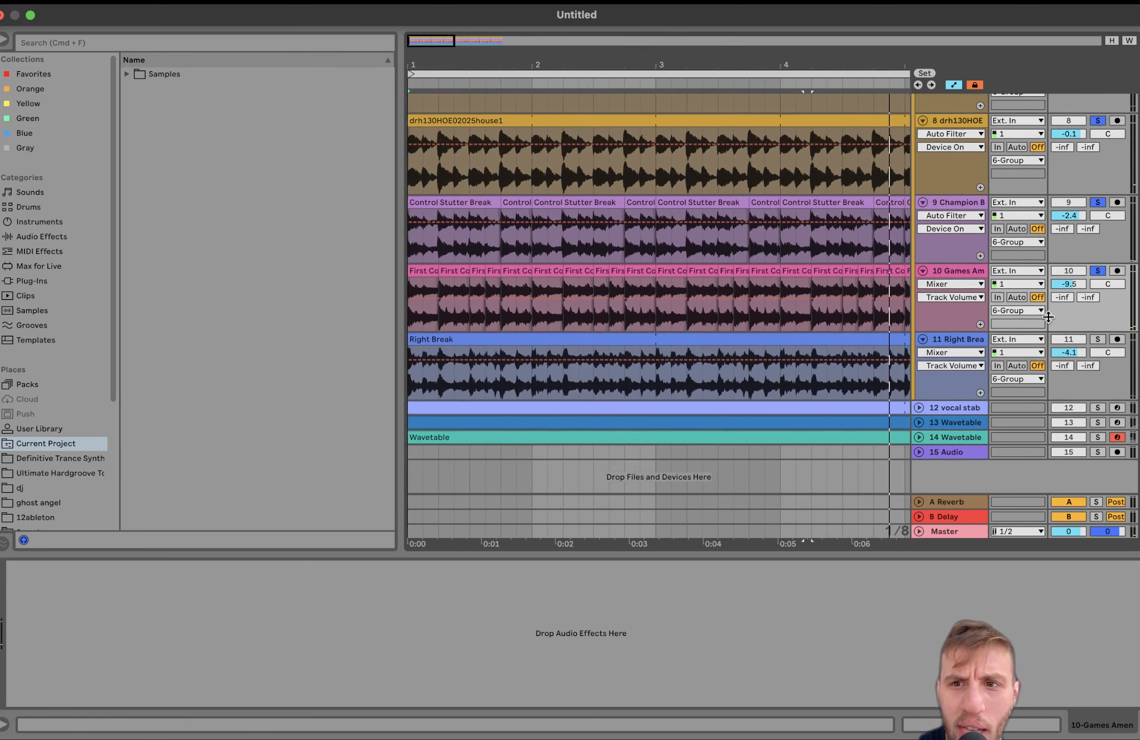
{"action": "left_click", "coordinate": [1097, 339]}
{"action": "key", "text": "space"}
{"action": "left_click", "coordinate": [949, 339]}
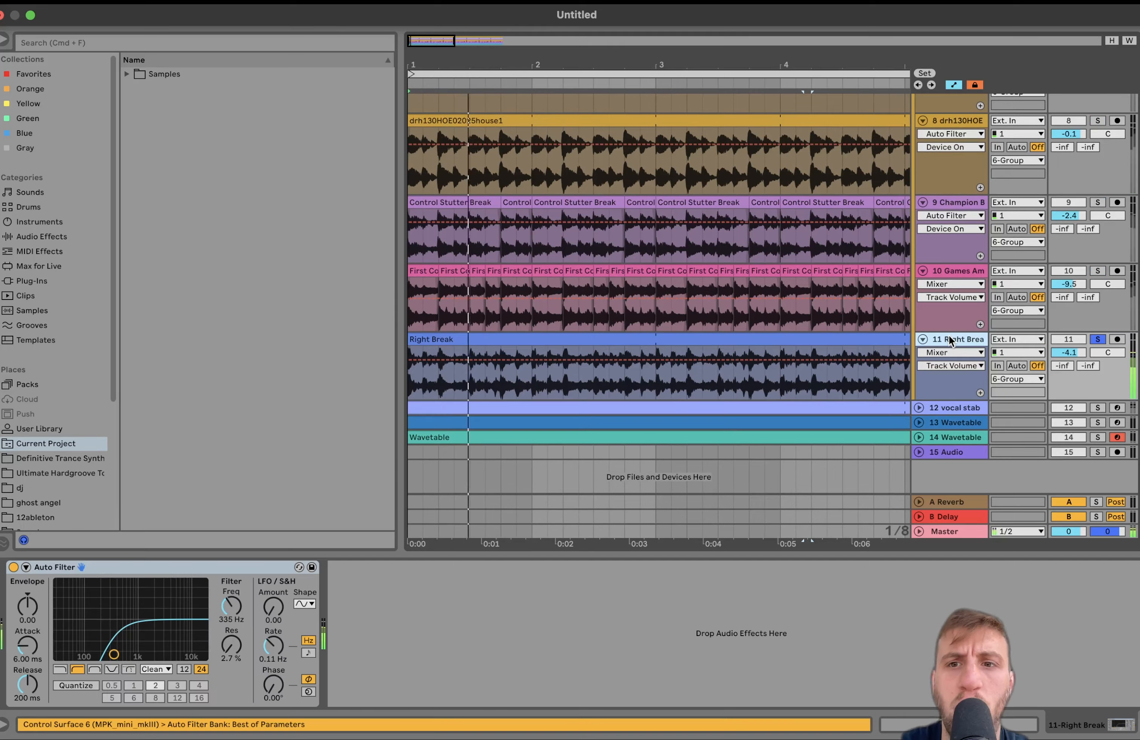
{"action": "scroll", "coordinate": [949, 335], "scroll_direction": "up", "scroll_amount": 5}
{"action": "scroll", "coordinate": [949, 335], "scroll_direction": "down", "scroll_amount": 3}
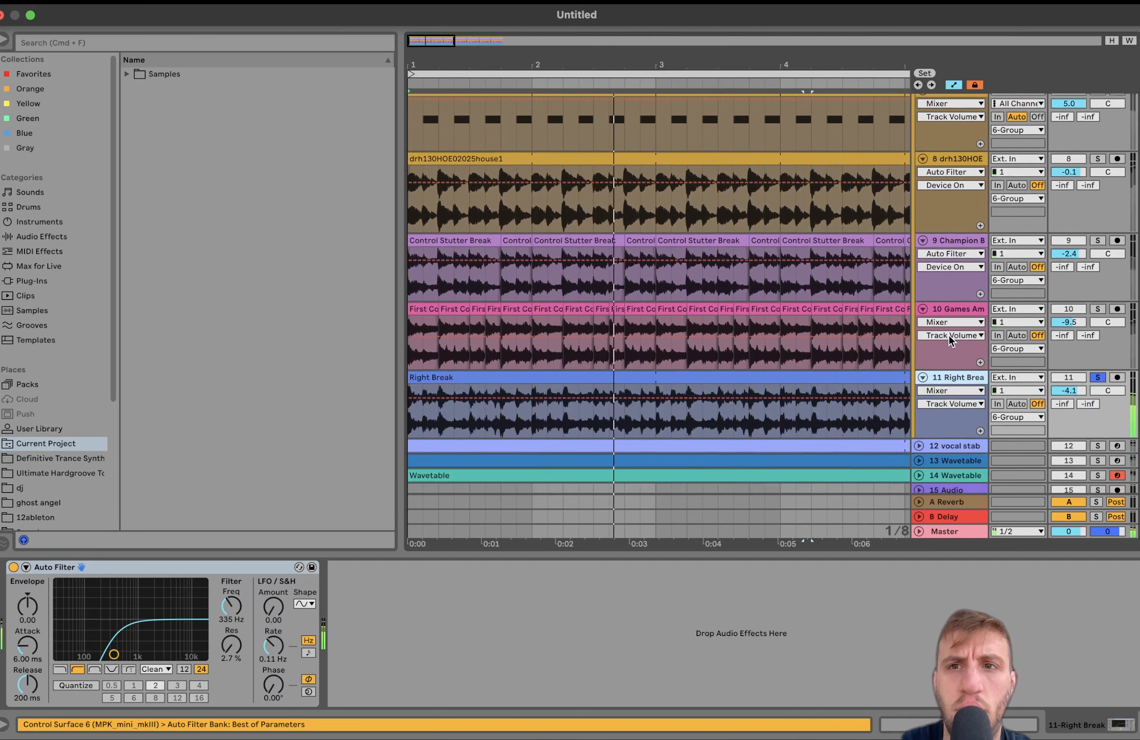
Solo 6 Group, show its Saturator, and play the whole drum group from the start.
{"action": "scroll", "coordinate": [949, 335], "scroll_direction": "up", "scroll_amount": 5}
{"action": "scroll", "coordinate": [949, 340], "scroll_direction": "up", "scroll_amount": 1}
{"action": "left_click", "coordinate": [1099, 173]}
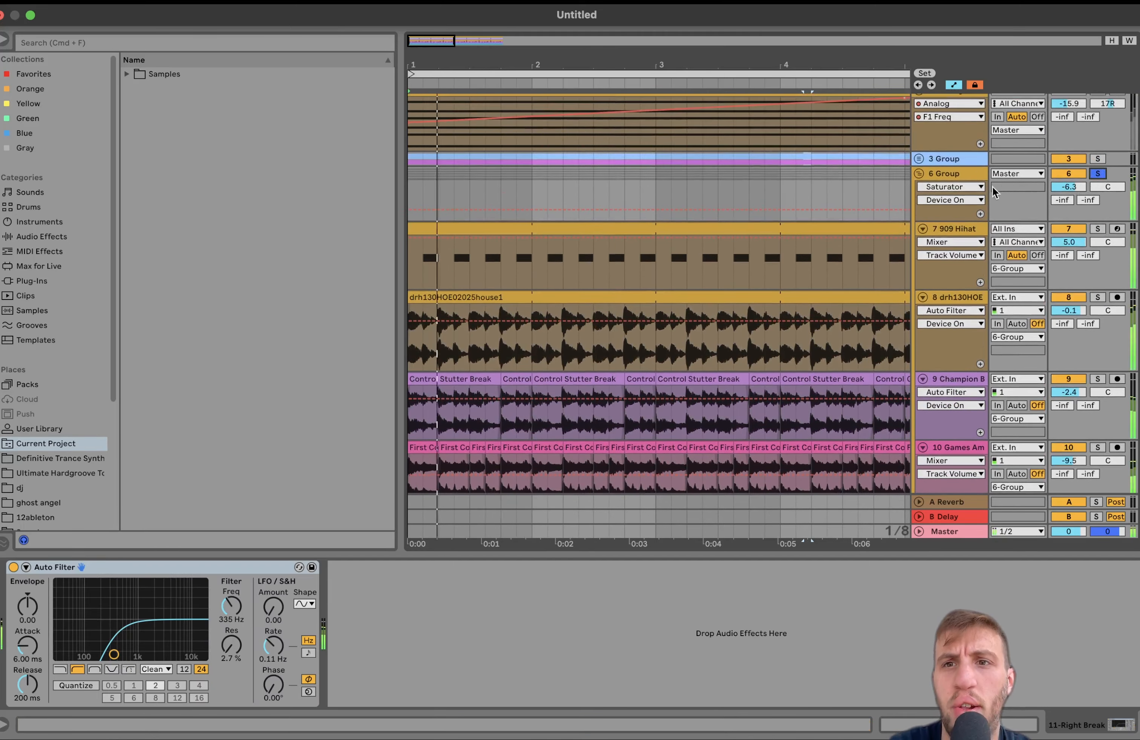
{"action": "left_click", "coordinate": [956, 175]}
{"action": "scroll", "coordinate": [668, 283], "scroll_direction": "down", "scroll_amount": 8}
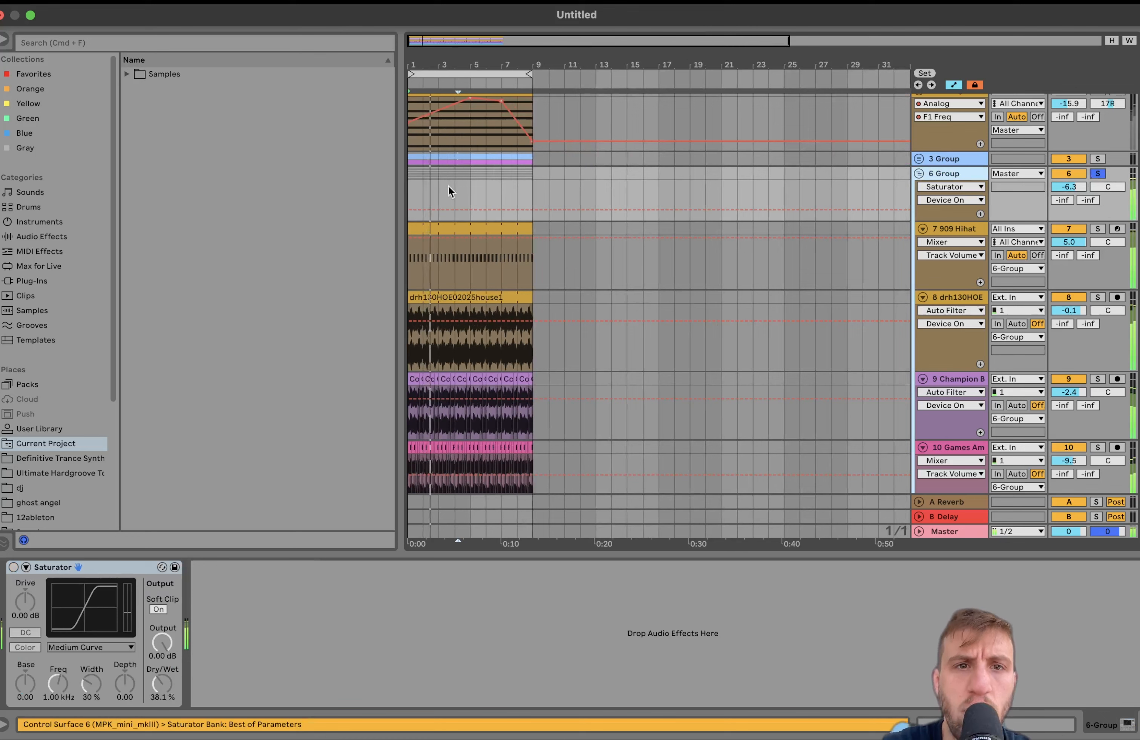
{"action": "left_click", "coordinate": [423, 185]}
{"action": "key", "text": "space"}
{"action": "left_click", "coordinate": [411, 186]}
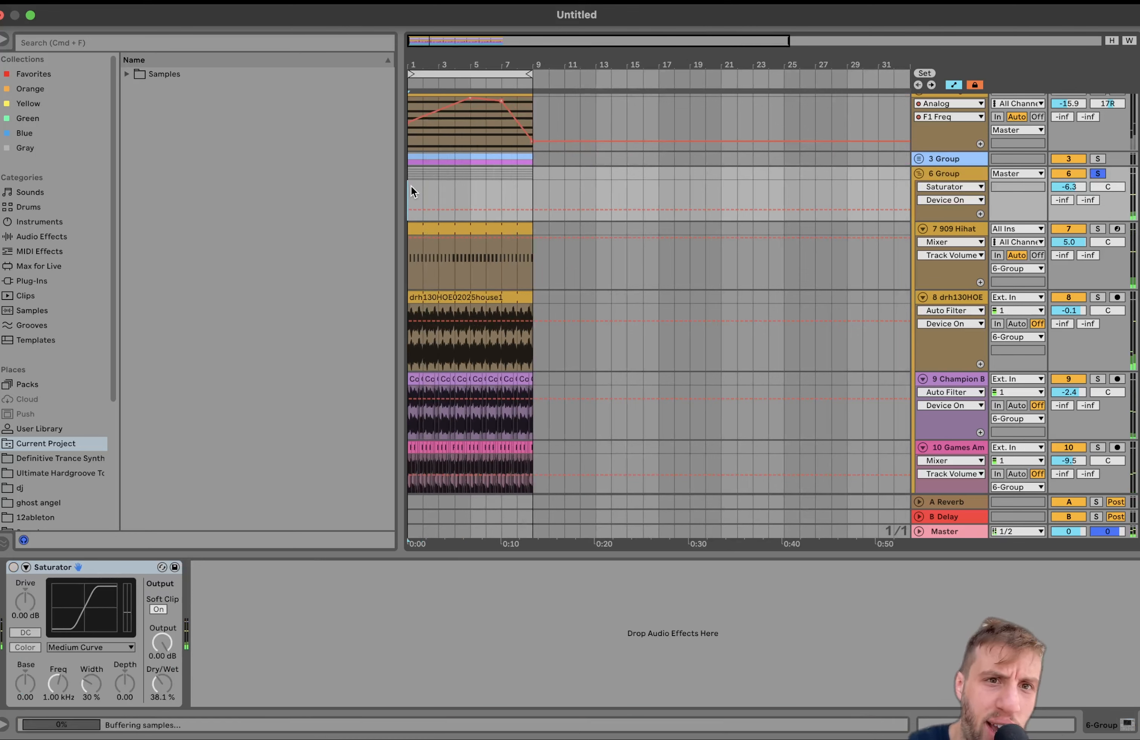
Play 3 Group soloed together with 6 Group and switch on the drum group's Saturator.
{"action": "left_click", "coordinate": [1098, 158]}
{"action": "key", "text": "space"}
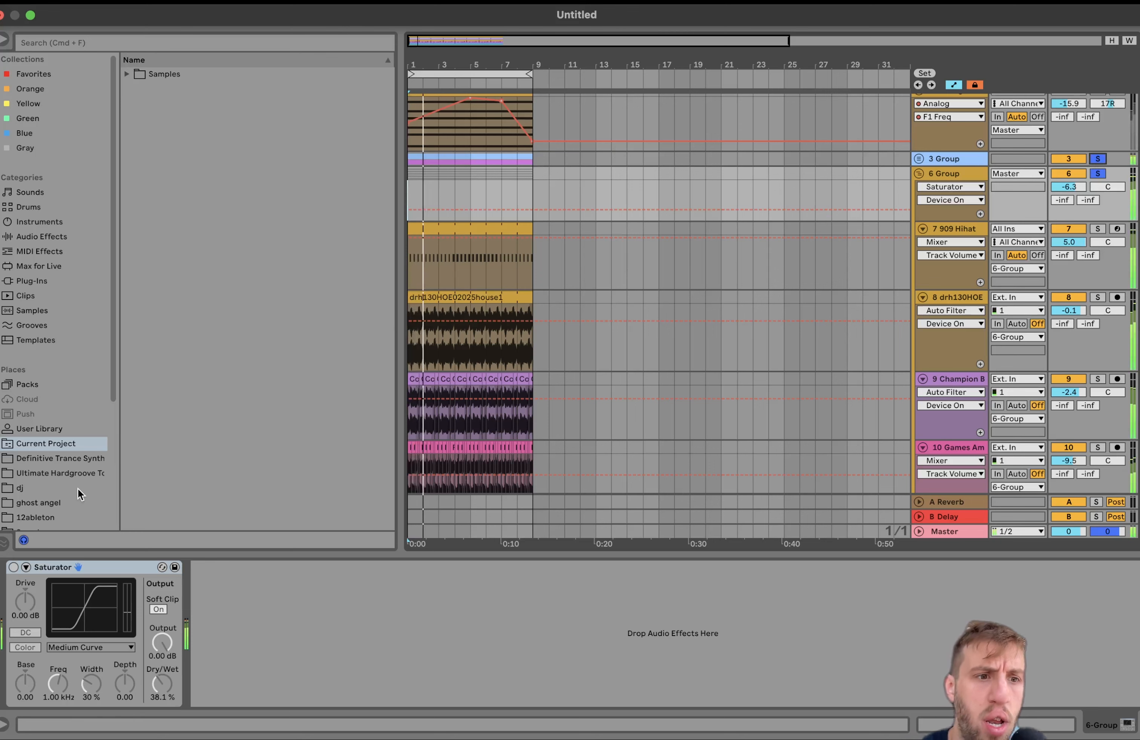
{"action": "left_click", "coordinate": [14, 568]}
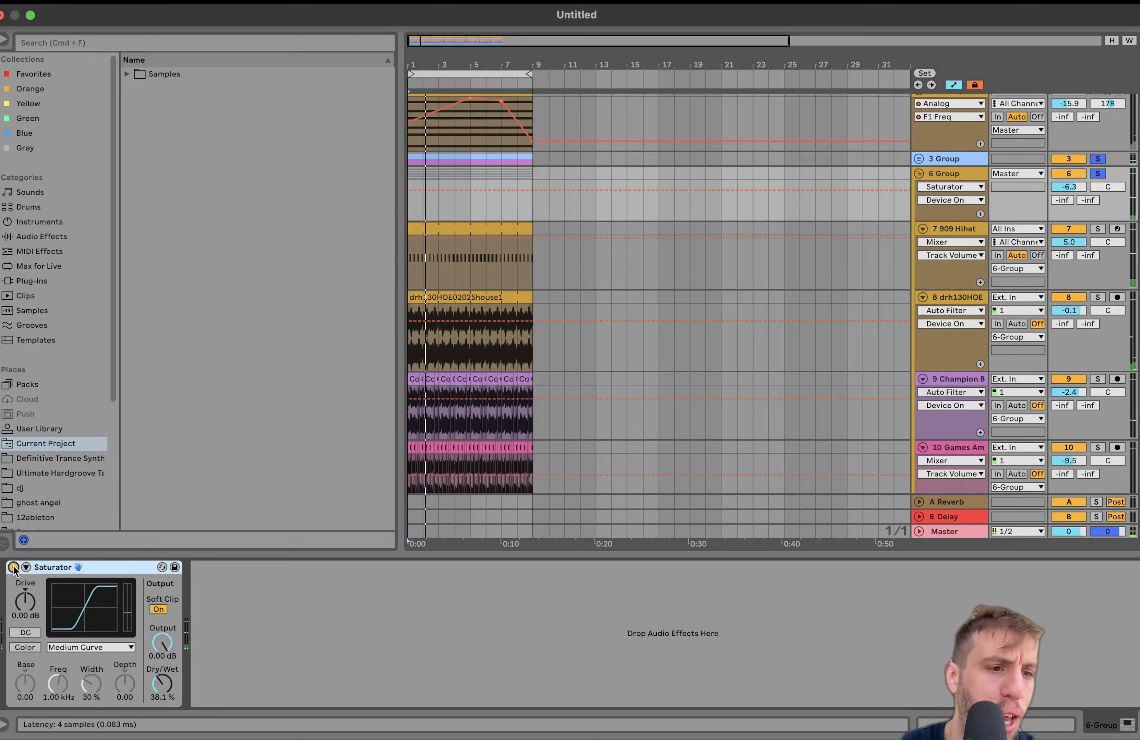
Take 3 Group out of the solo and compare the drum group with its Saturator off and on.
{"action": "left_click", "coordinate": [1099, 158]}
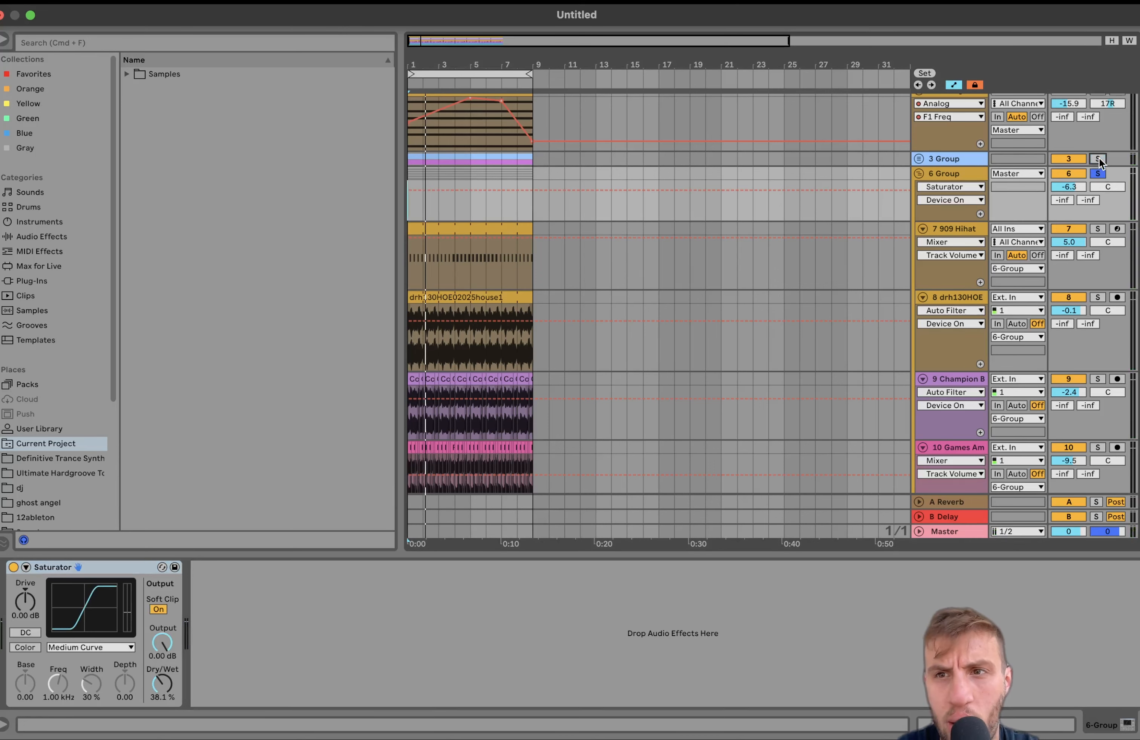
{"action": "left_click", "coordinate": [14, 568]}
{"action": "left_click", "coordinate": [14, 567]}
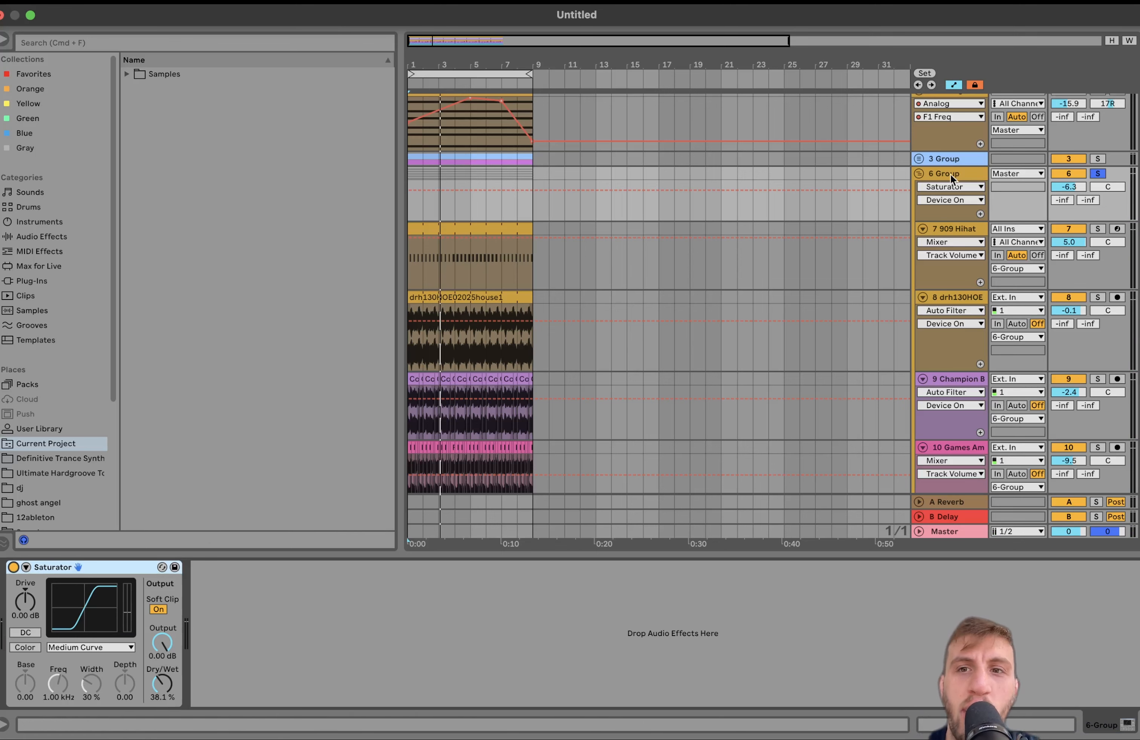
Fold 6 Group, play 12 vocal stab on its own with its effects shown, and unfold its track.
{"action": "left_click", "coordinate": [919, 173]}
{"action": "left_click", "coordinate": [949, 266]}
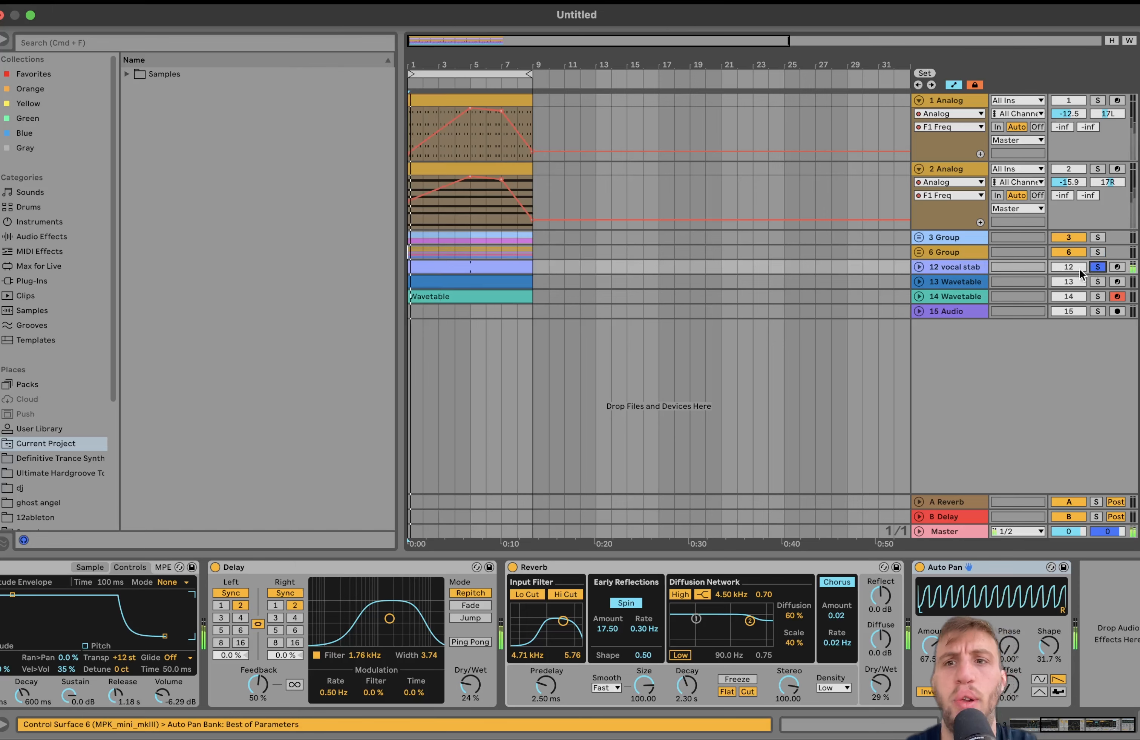
{"action": "left_click", "coordinate": [917, 268]}
Open the vocal stab's MIDI clip and examine its note pattern while it plays.
{"action": "double_click", "coordinate": [434, 264]}
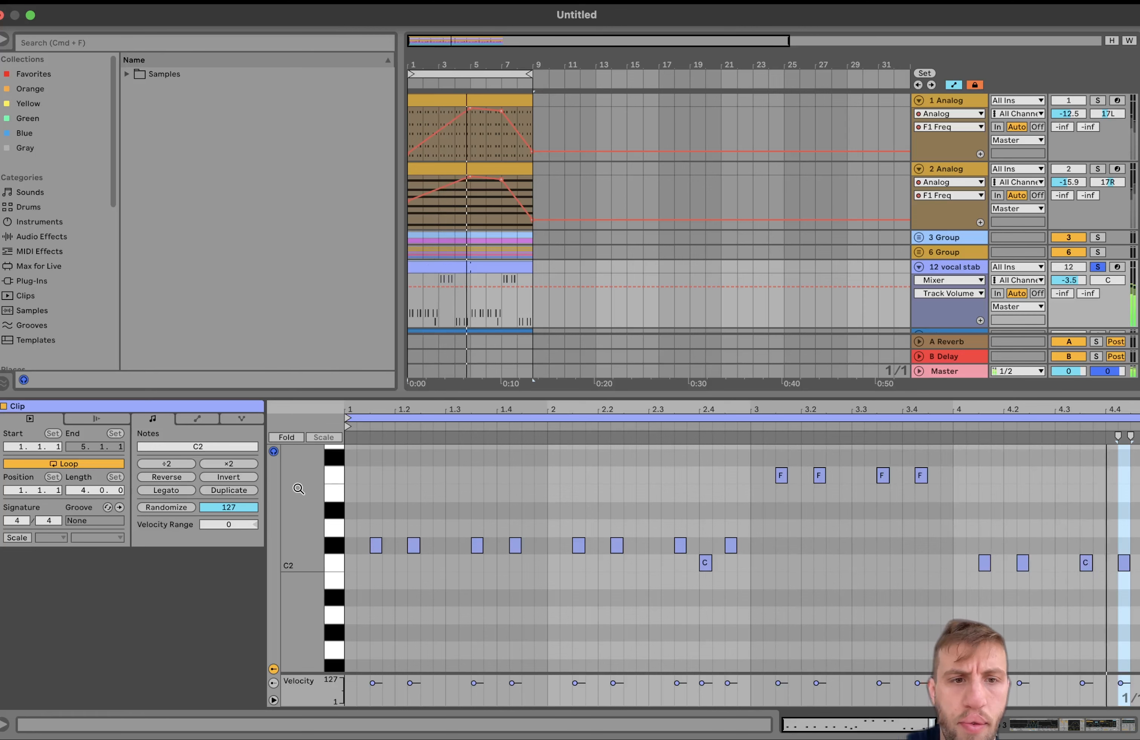
{"action": "left_click_drag", "start_coordinate": [302, 498], "coordinate": [285, 498]}
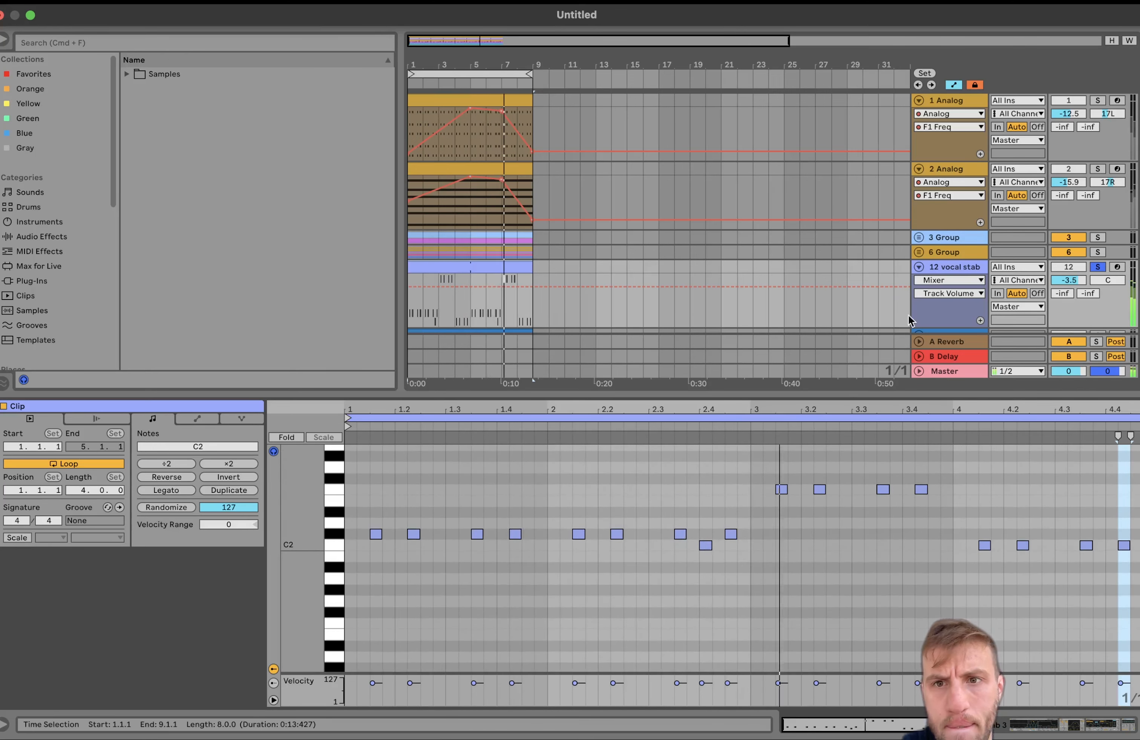
{"action": "scroll", "coordinate": [933, 285], "scroll_direction": "down", "scroll_amount": 3}
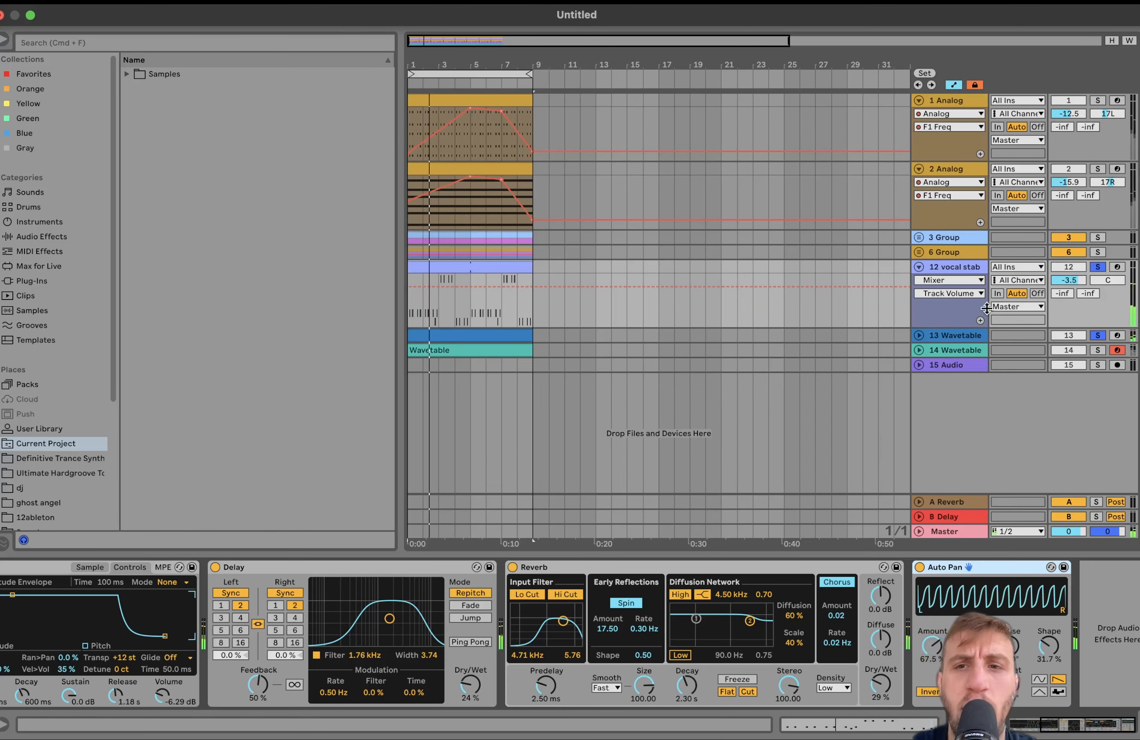
Reopen the vocal stab's MIDI clip, add 3 Group to the solo, and play both.
{"action": "left_click", "coordinate": [1099, 267]}
{"action": "scroll", "coordinate": [322, 639], "scroll_direction": "left", "scroll_amount": 5}
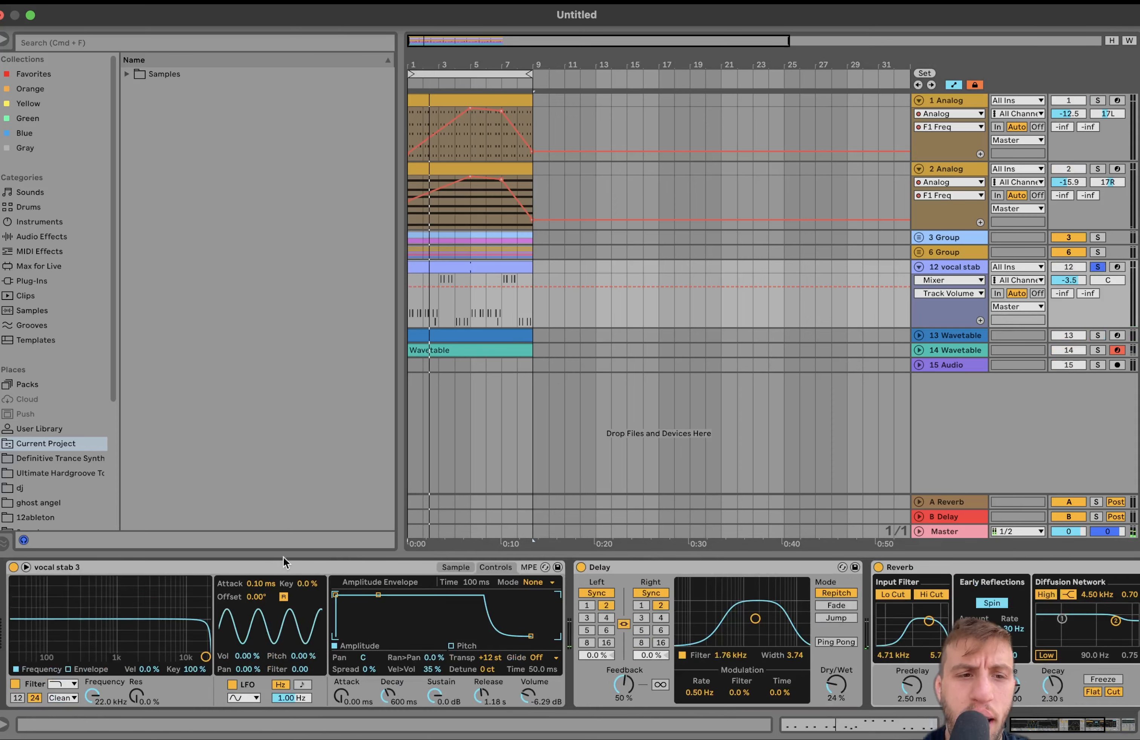
{"action": "double_click", "coordinate": [435, 304]}
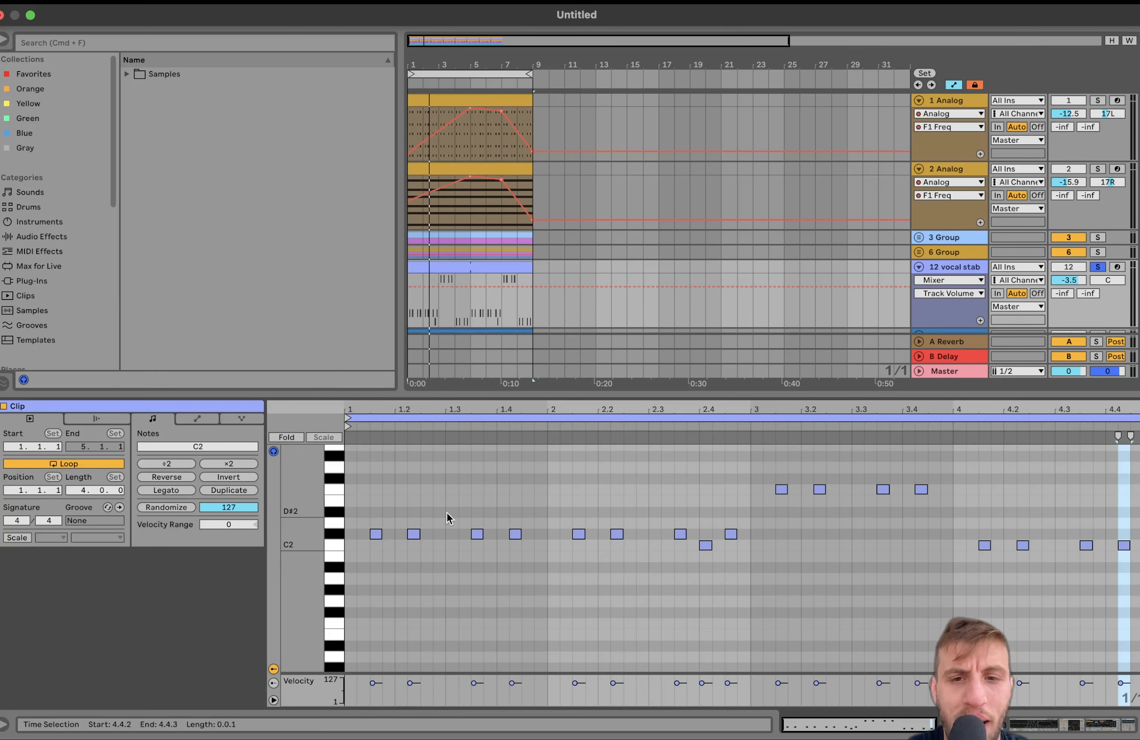
{"action": "left_click", "coordinate": [1099, 238]}
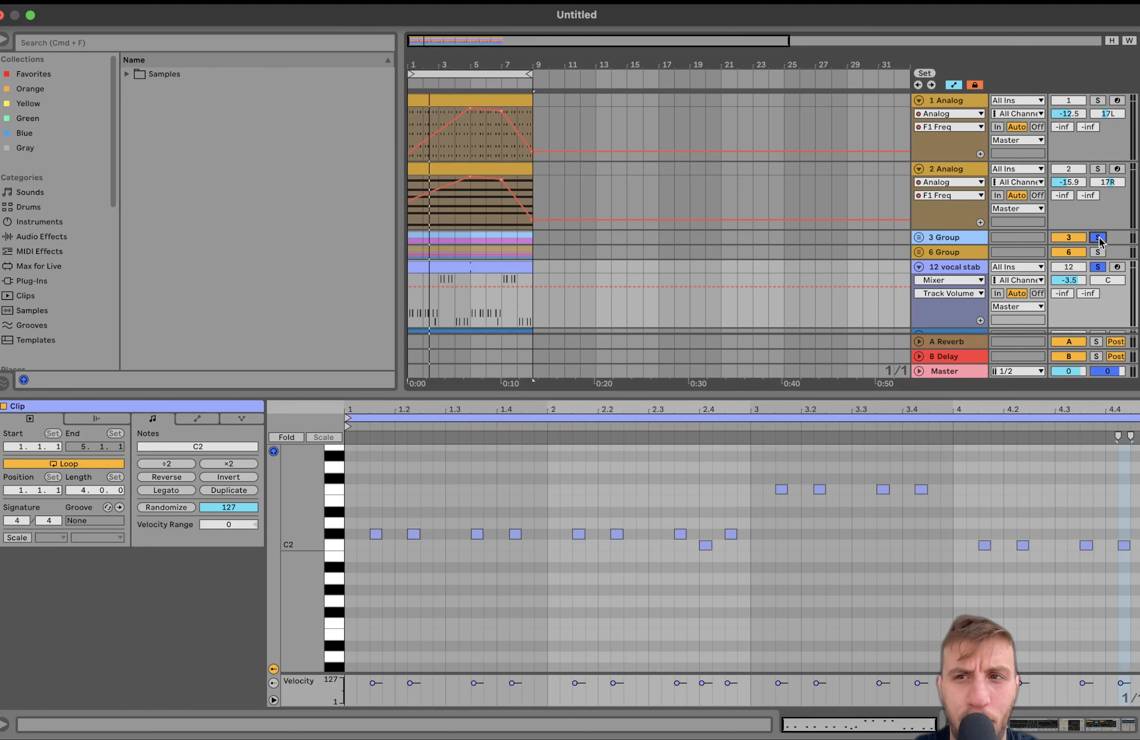
{"action": "key", "text": "space"}
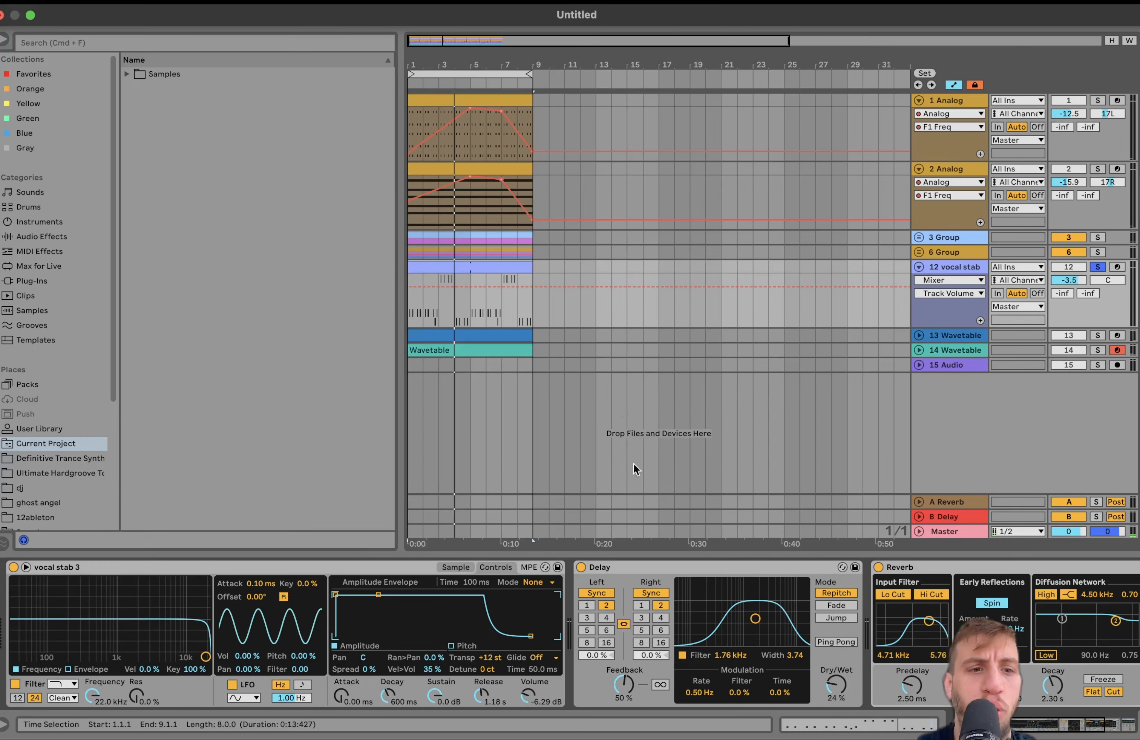
Examine the sample waveform of vocal stab 3, play the track, and show its Delay, Reverb and Auto Pan.
{"action": "left_click", "coordinate": [440, 569]}
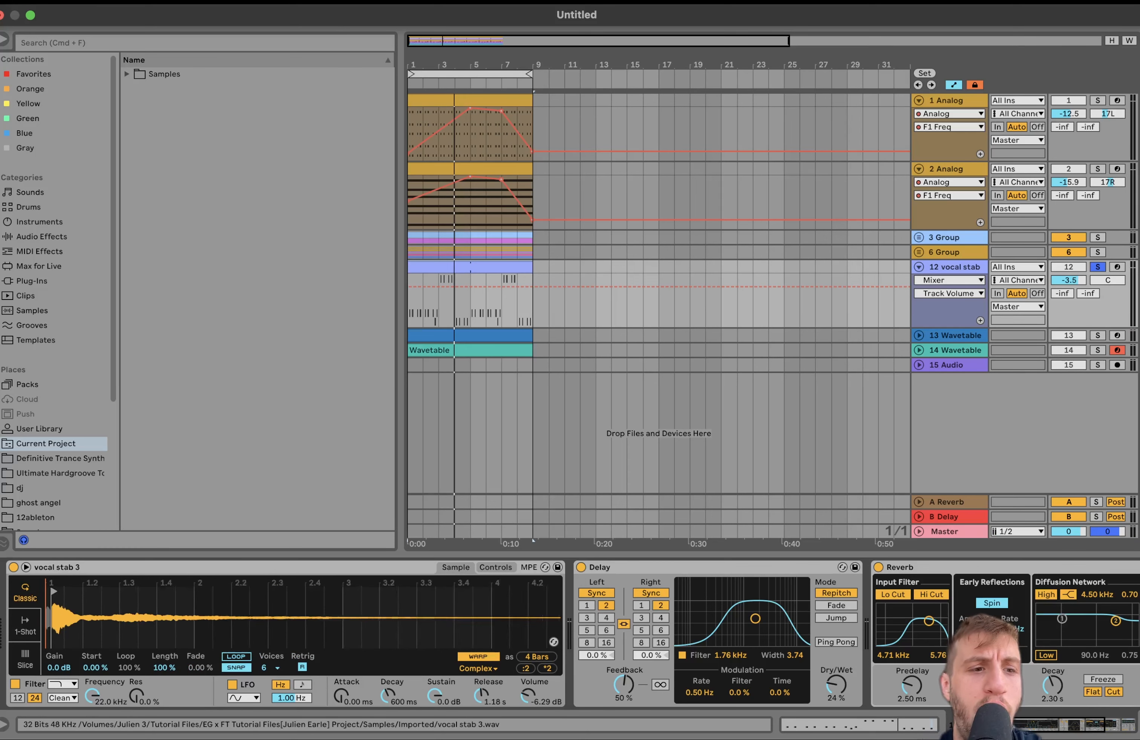
{"action": "left_click_drag", "start_coordinate": [456, 620], "coordinate": [480, 733]}
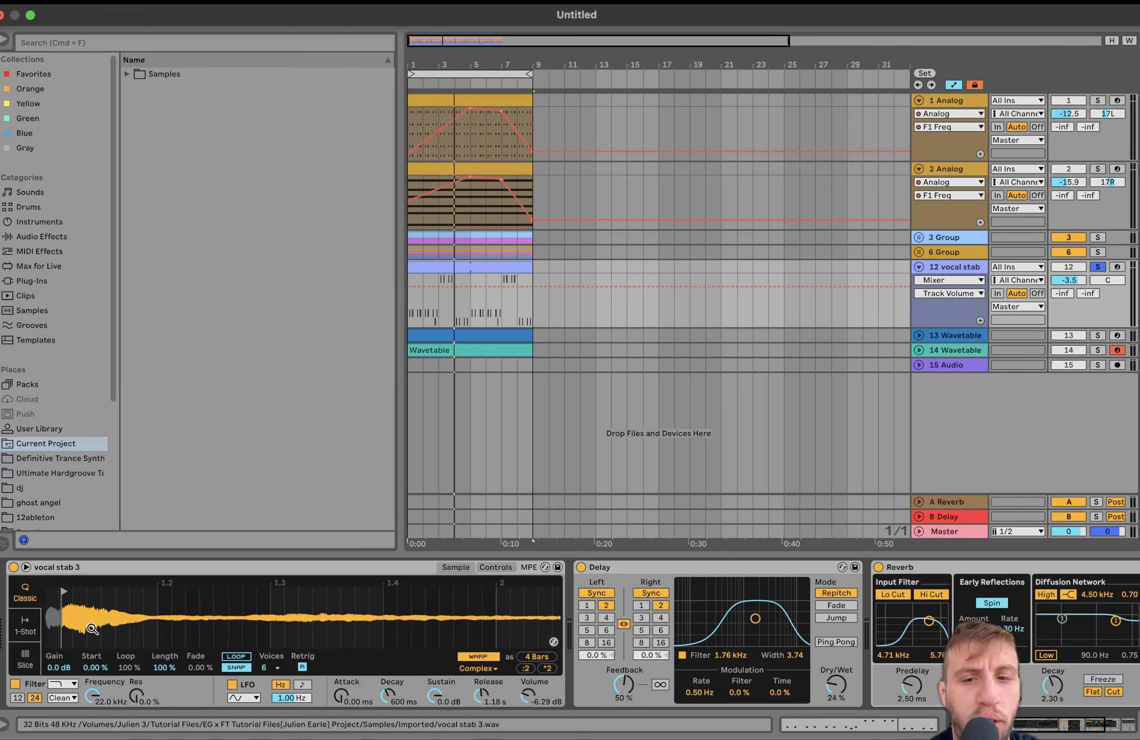
{"action": "left_click_drag", "start_coordinate": [102, 632], "coordinate": [98, 567]}
{"action": "key", "text": "space"}
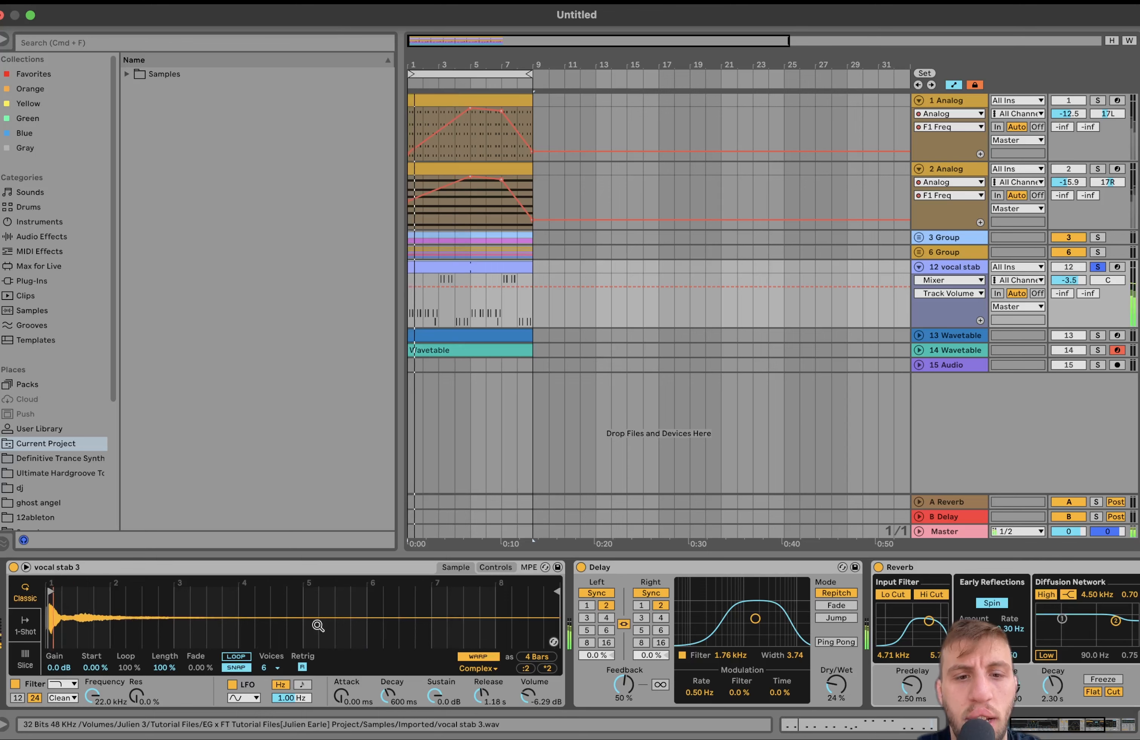
{"action": "scroll", "coordinate": [515, 662], "scroll_direction": "right", "scroll_amount": 5}
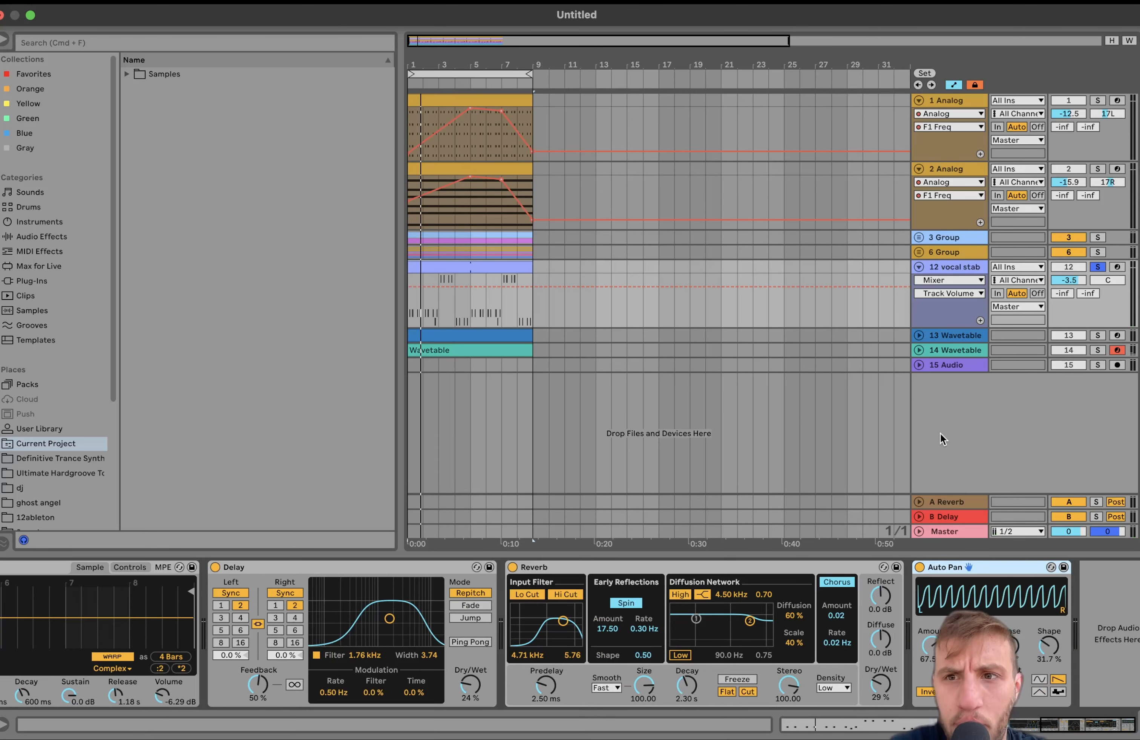
Unfold 13 Wavetable and 14 Wavetable, solo both tracks, and play them together.
{"action": "left_click", "coordinate": [916, 335]}
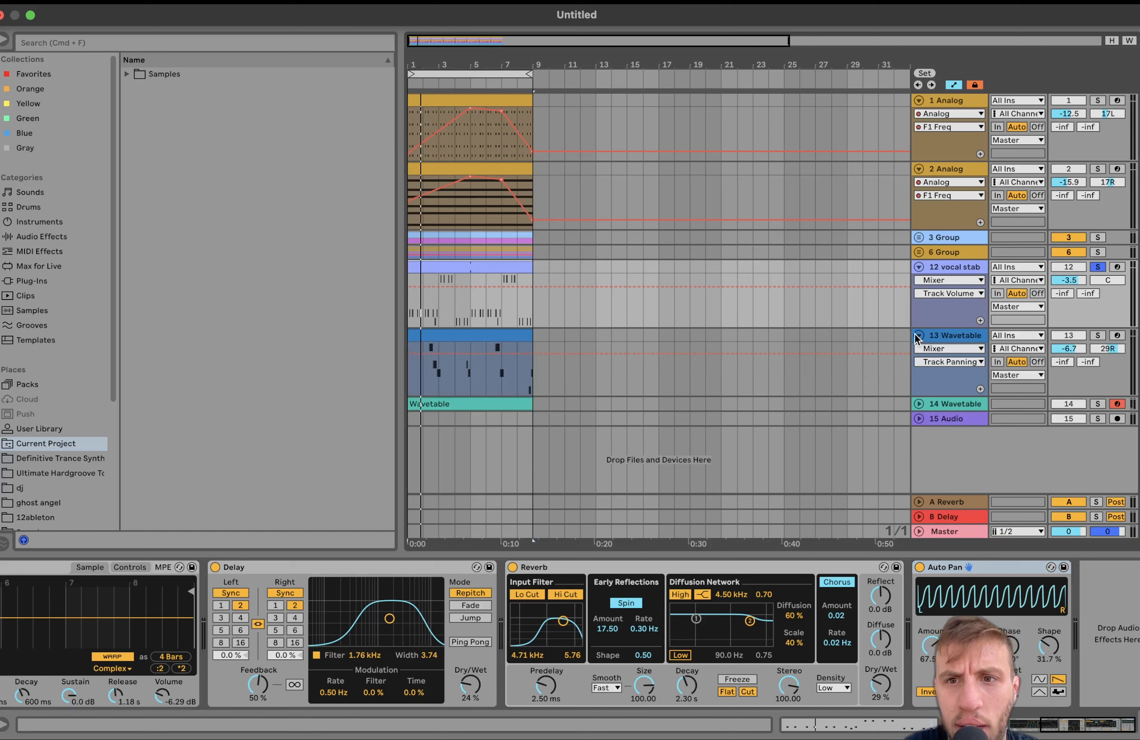
{"action": "left_click", "coordinate": [918, 403]}
{"action": "left_click", "coordinate": [1098, 383]}
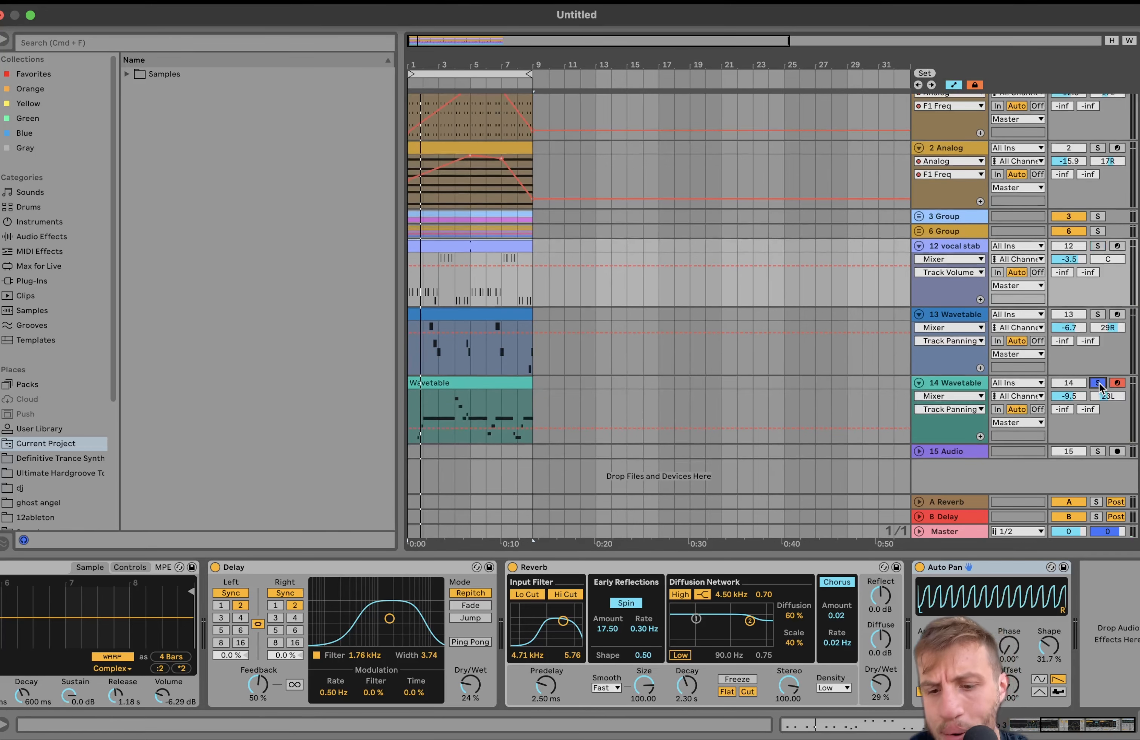
{"action": "left_click", "coordinate": [1098, 314], "text": "super"}
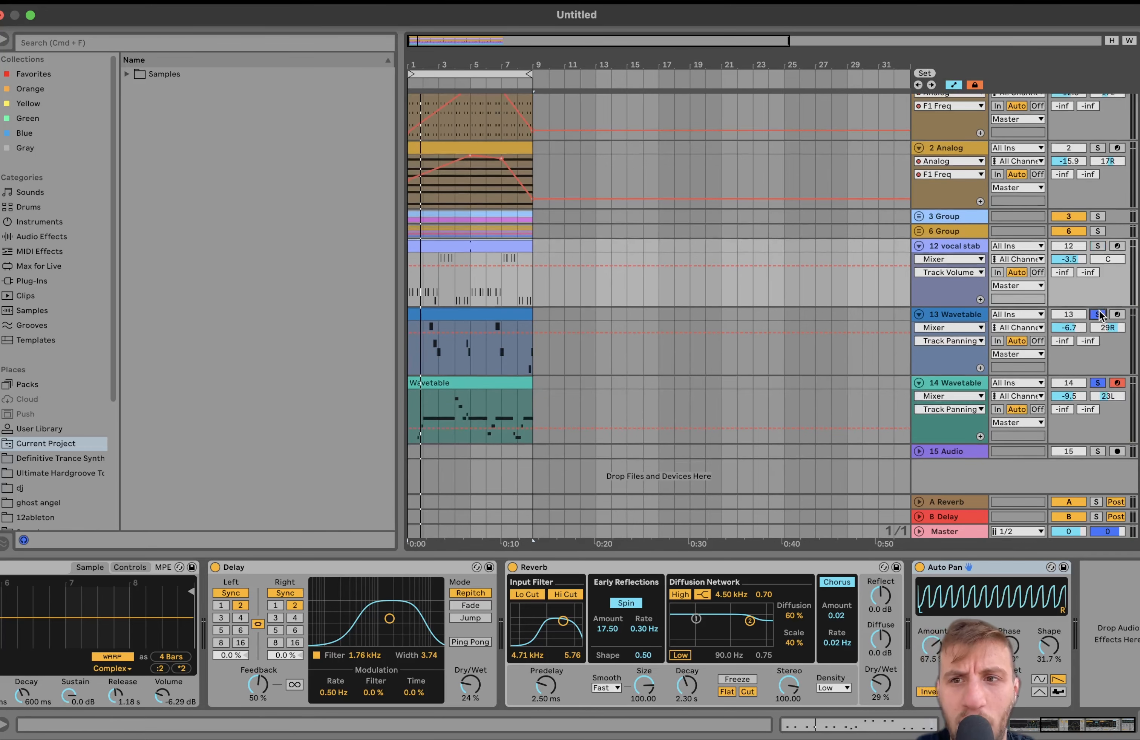
{"action": "key", "text": "space"}
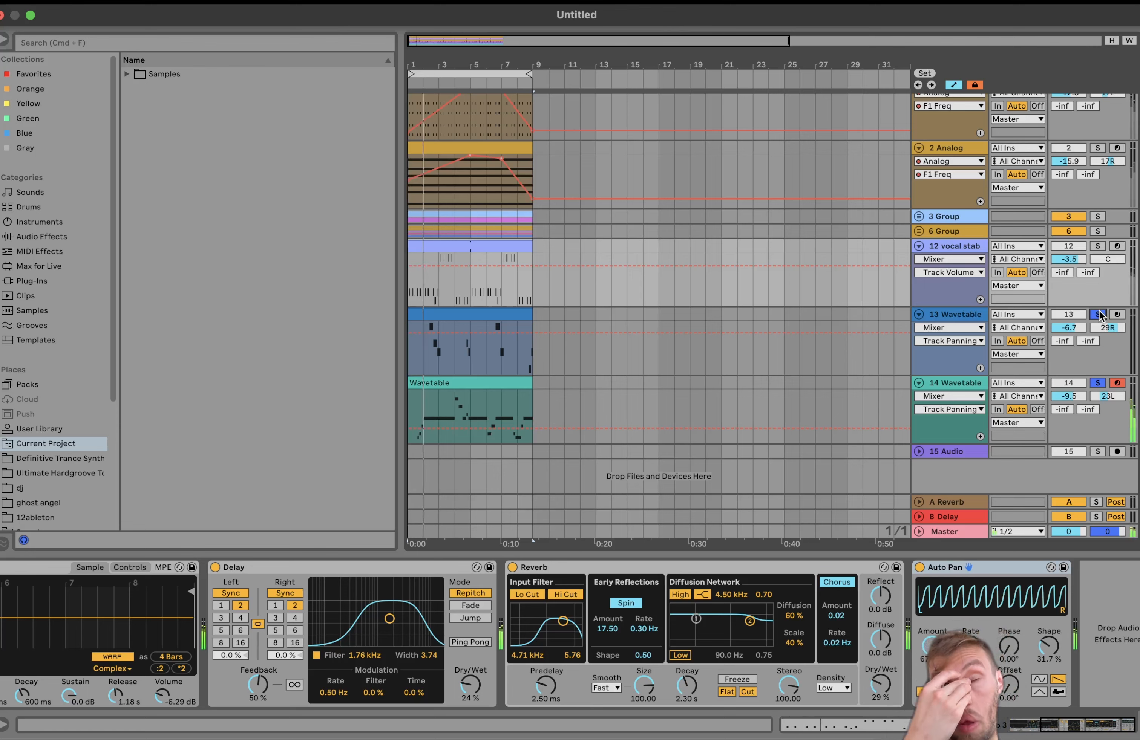
{"action": "left_click", "coordinate": [946, 316]}
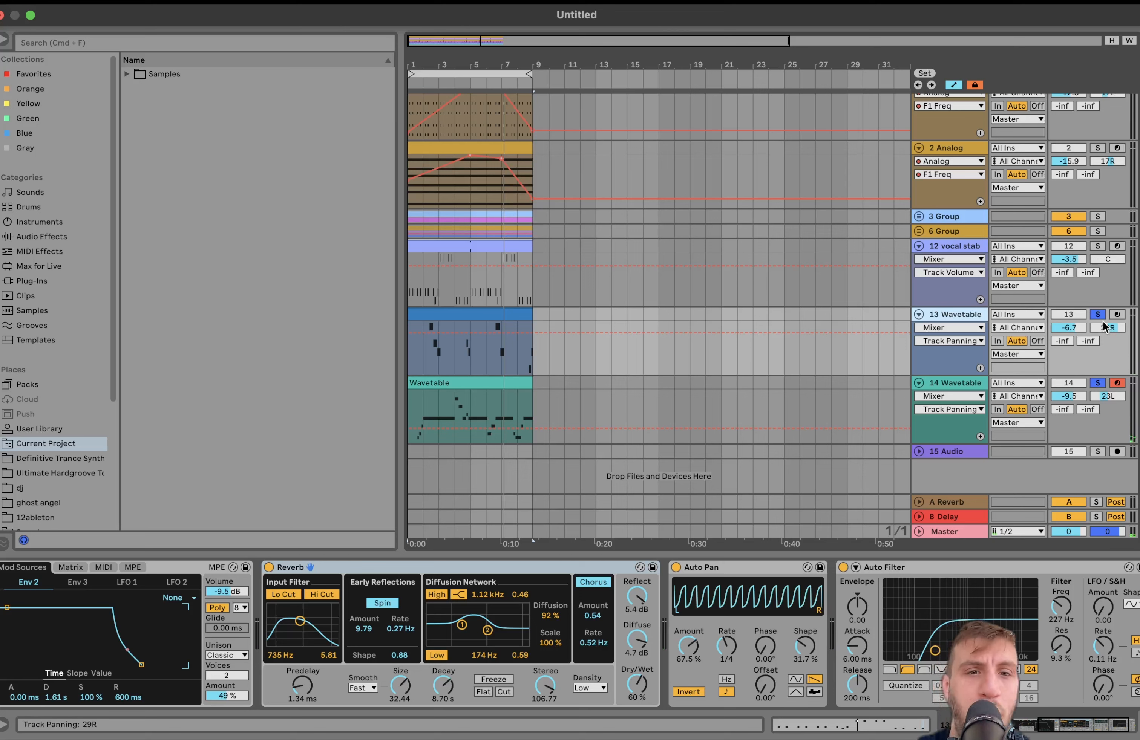
{"action": "key", "text": "space"}
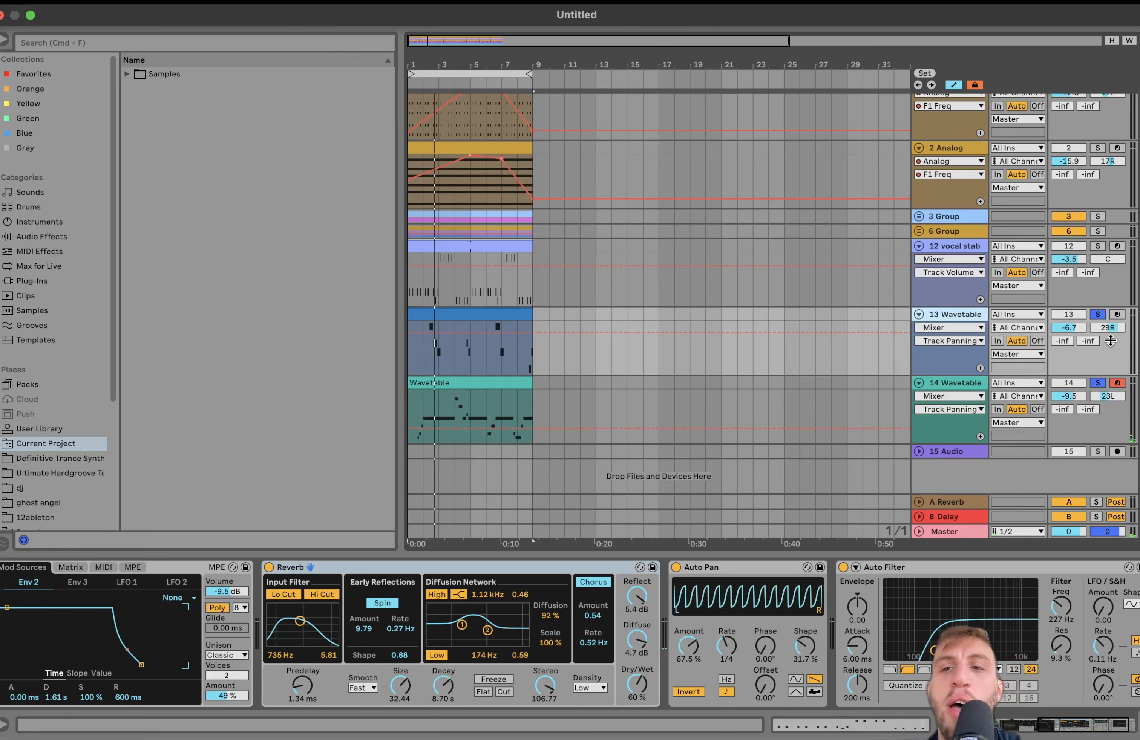
{"action": "left_click", "coordinate": [1094, 314]}
Select 13 Wavetable's clip for a closer view and set the insert marker at 2.2.1 on its track.
{"action": "double_click", "coordinate": [409, 318]}
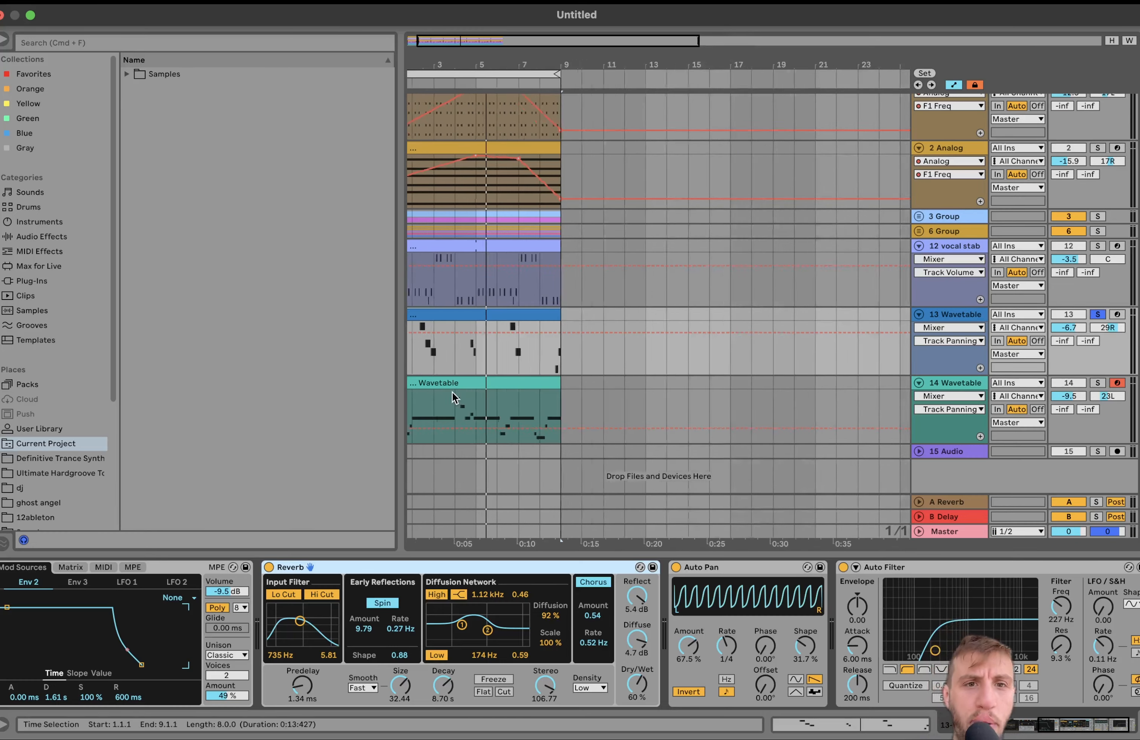
{"action": "key", "text": "z"}
{"action": "left_click", "coordinate": [495, 358]}
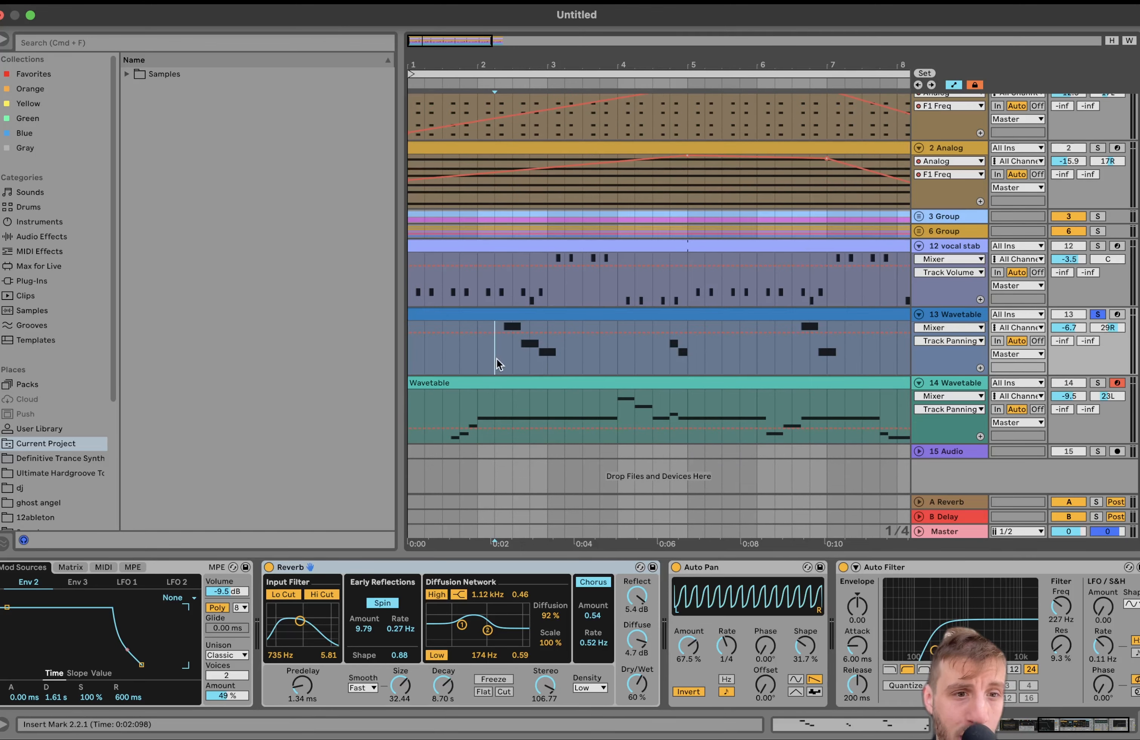
Compare Osc 1 and Osc 2 in 13 Wavetable's synth, leave Osc 2 displayed, and play the soloed track.
{"action": "scroll", "coordinate": [219, 620], "scroll_direction": "left", "scroll_amount": 10}
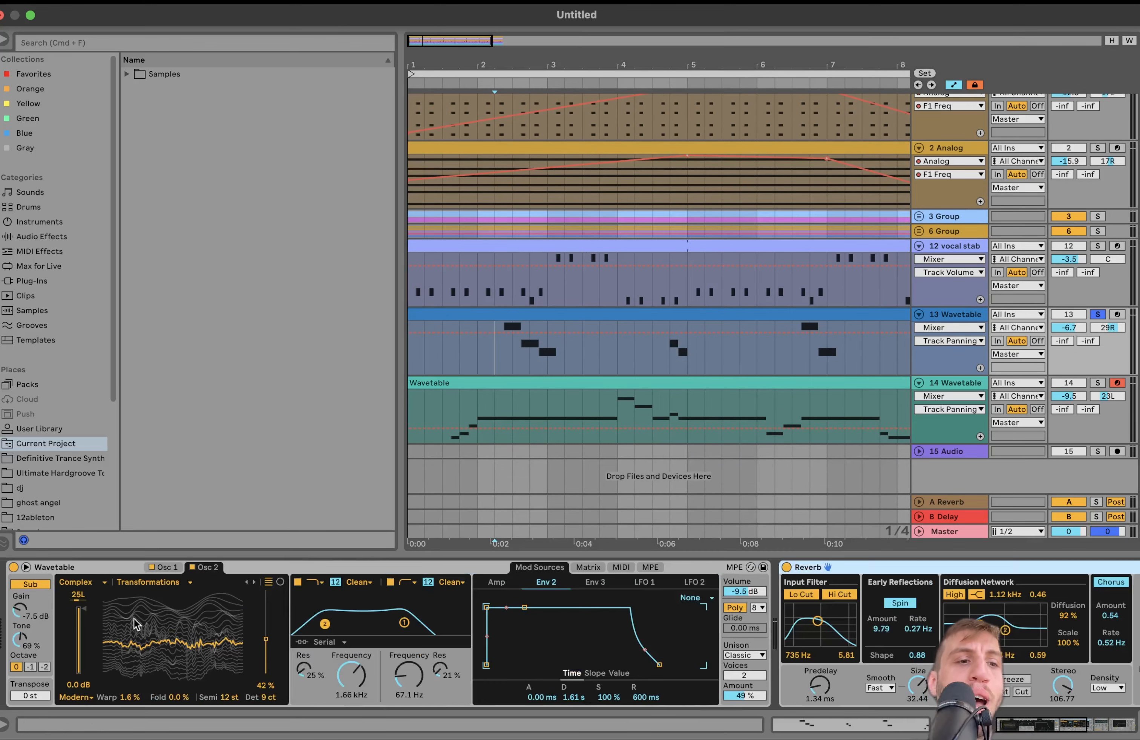
{"action": "left_click", "coordinate": [179, 568]}
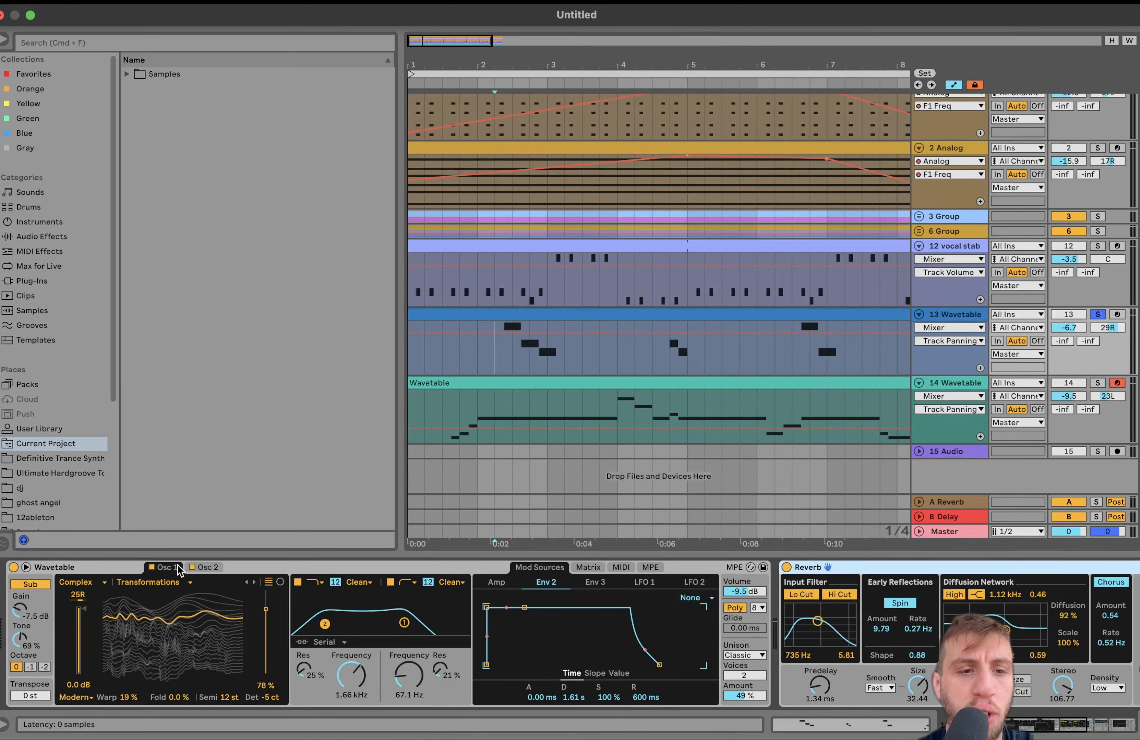
{"action": "left_click", "coordinate": [211, 570]}
{"action": "left_click", "coordinate": [174, 565]}
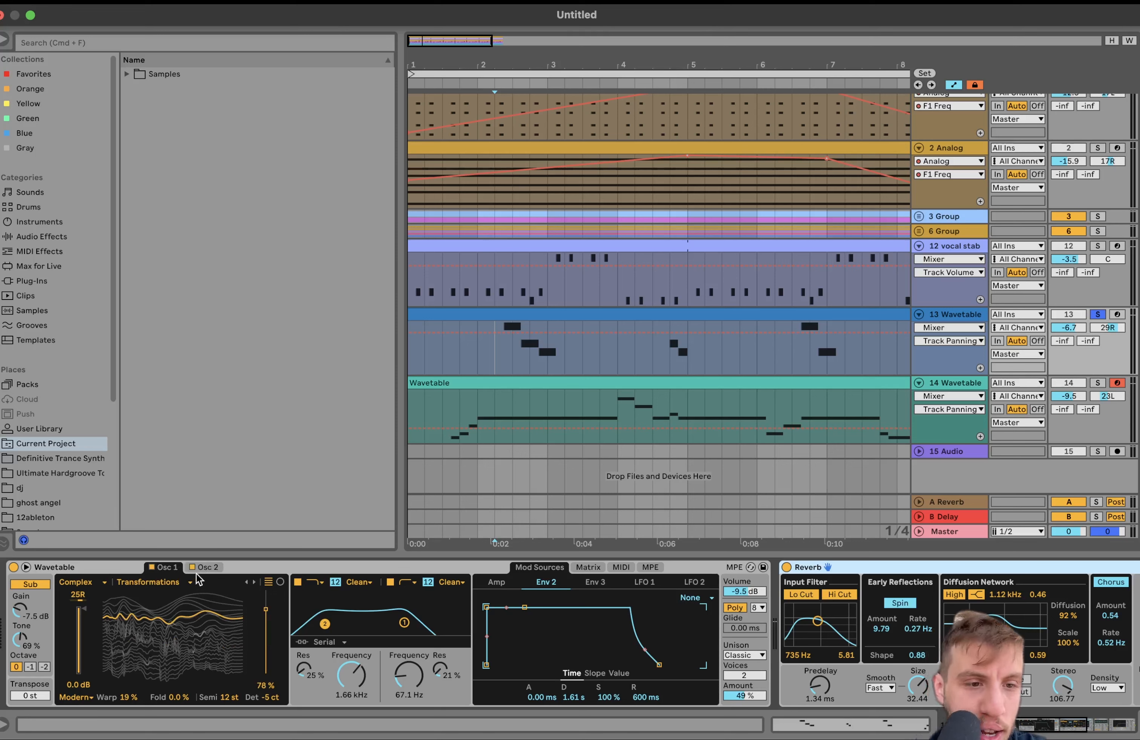
{"action": "left_click", "coordinate": [205, 568]}
{"action": "key", "text": "space"}
Examine 13 Wavetable's modulation matrix across all targets, from Amp and Pitch through Osc 2 Pitch.
{"action": "left_click", "coordinate": [587, 568]}
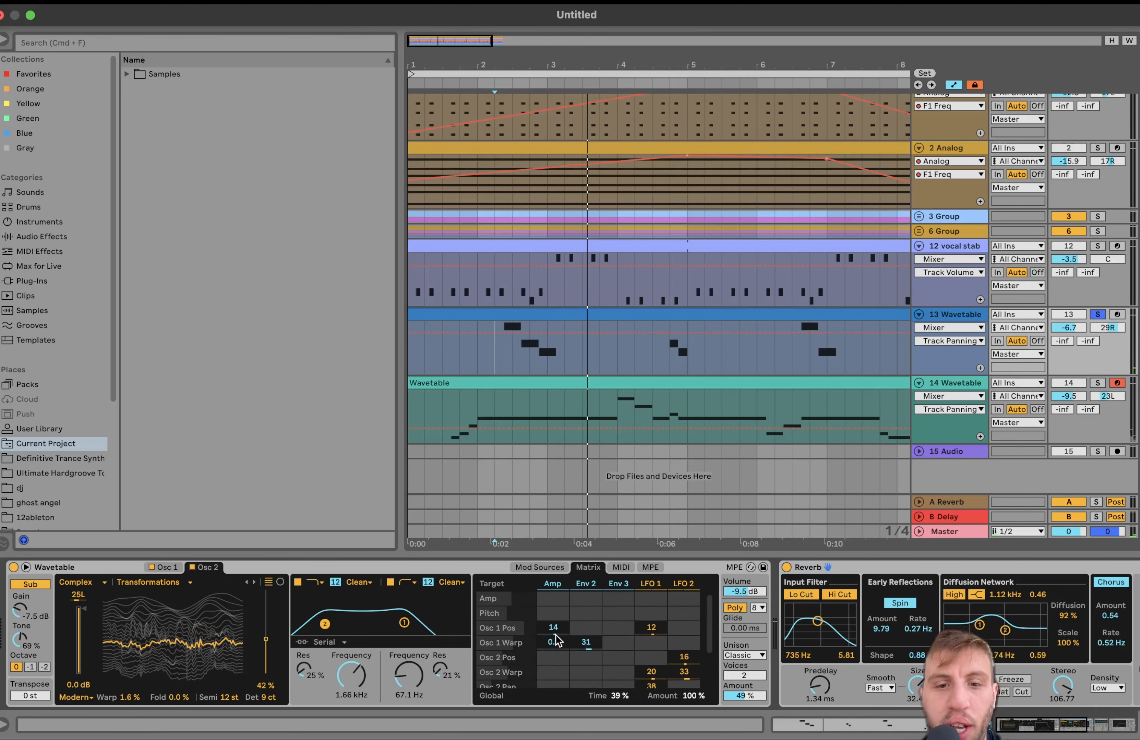
{"action": "scroll", "coordinate": [578, 641], "scroll_direction": "down", "scroll_amount": 1}
{"action": "scroll", "coordinate": [604, 667], "scroll_direction": "down", "scroll_amount": 1}
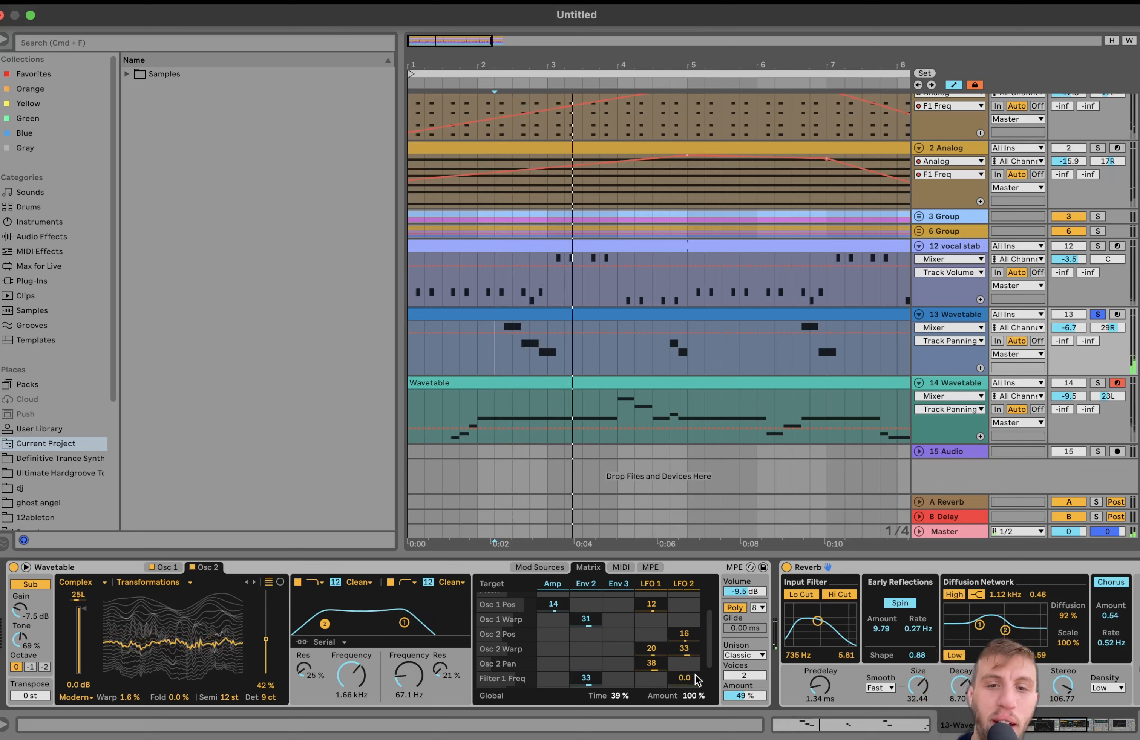
{"action": "scroll", "coordinate": [624, 645], "scroll_direction": "down", "scroll_amount": 2}
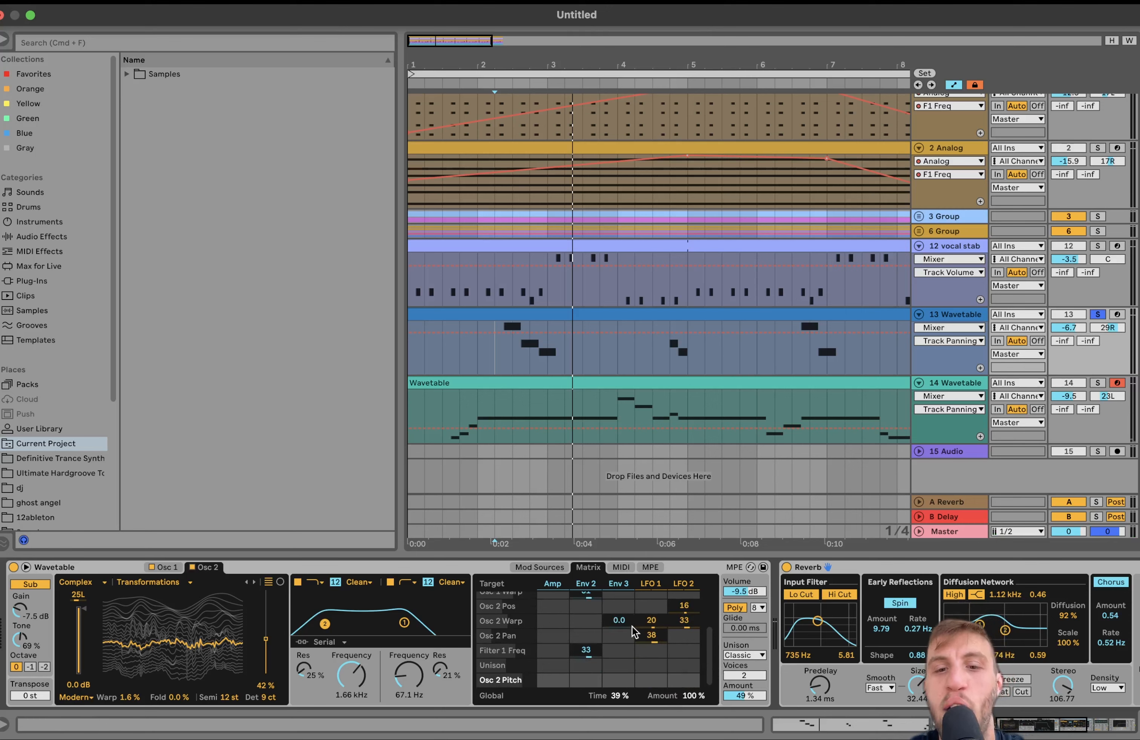
{"action": "scroll", "coordinate": [633, 631], "scroll_direction": "up", "scroll_amount": 3}
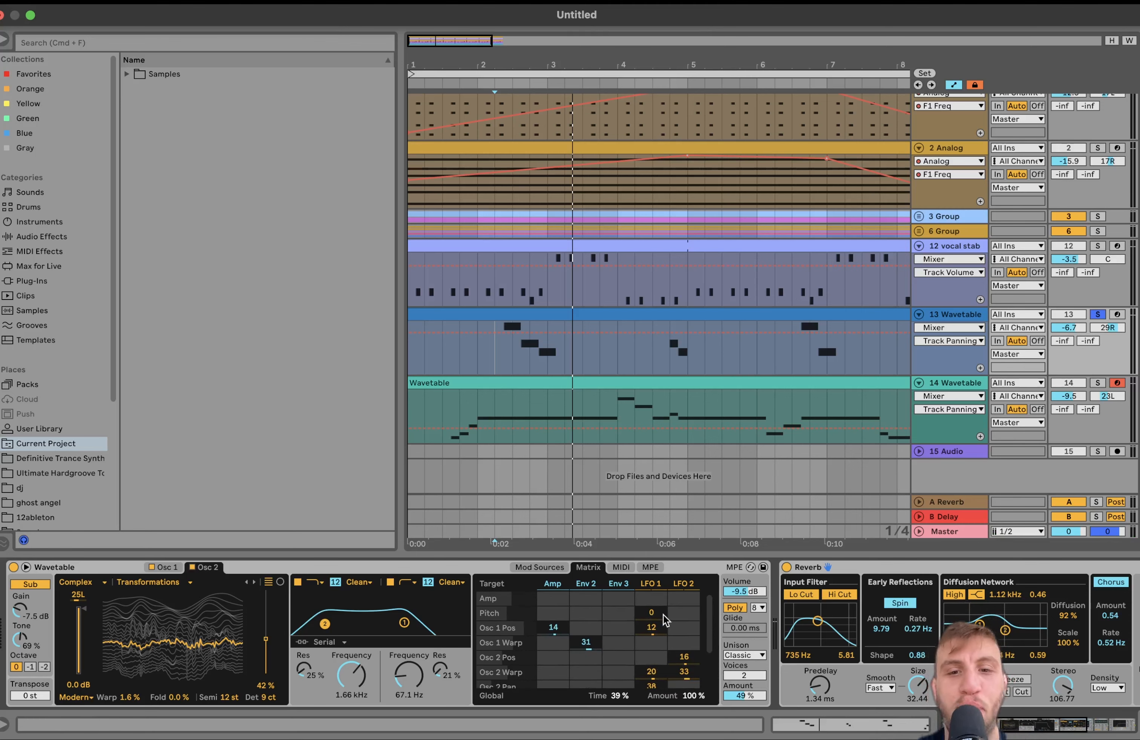
{"action": "scroll", "coordinate": [651, 647], "scroll_direction": "down", "scroll_amount": 3}
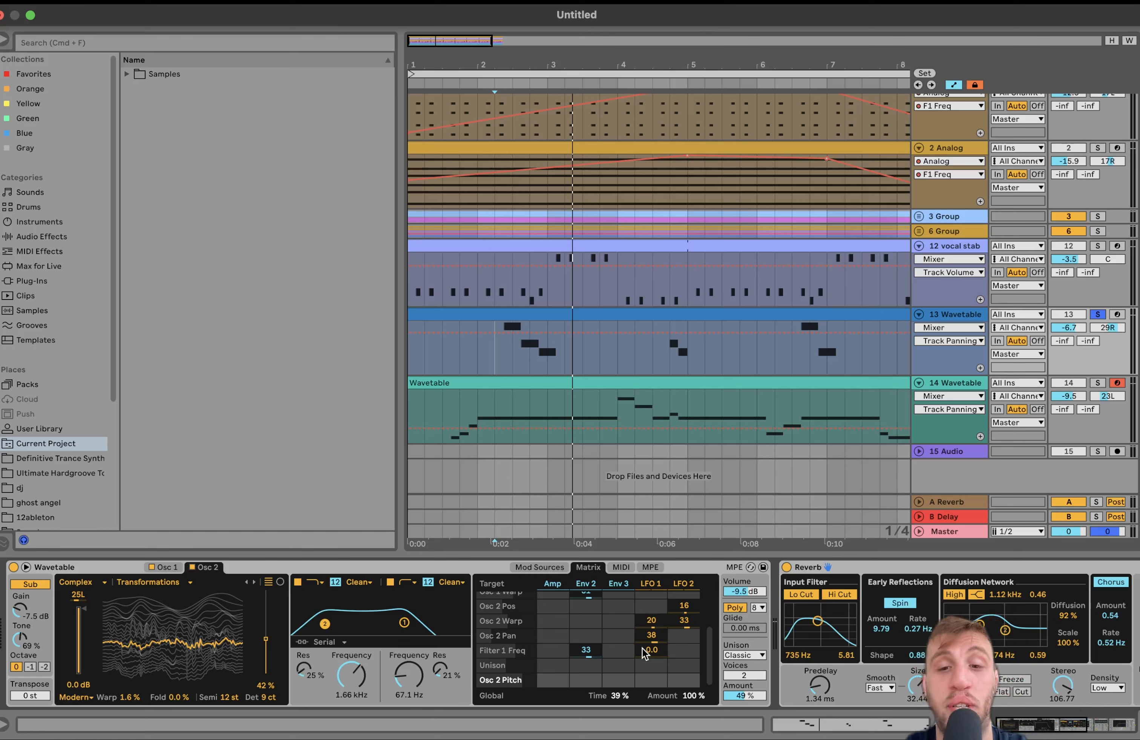
{"action": "scroll", "coordinate": [644, 654], "scroll_direction": "up", "scroll_amount": 1}
Show 13 Wavetable's unison settings, followed by its Reverb, Auto Pan and Auto Filter.
{"action": "scroll", "coordinate": [594, 668], "scroll_direction": "right", "scroll_amount": 5}
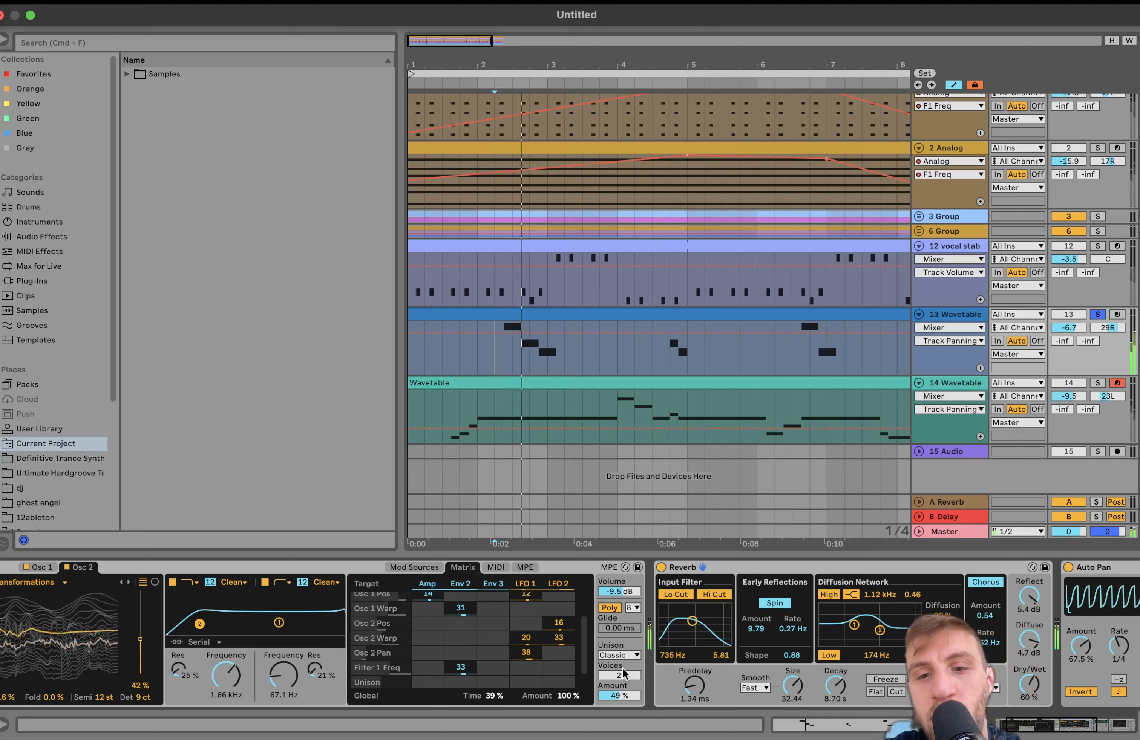
{"action": "scroll", "coordinate": [624, 673], "scroll_direction": "right", "scroll_amount": 2}
{"action": "scroll", "coordinate": [624, 673], "scroll_direction": "right", "scroll_amount": 10}
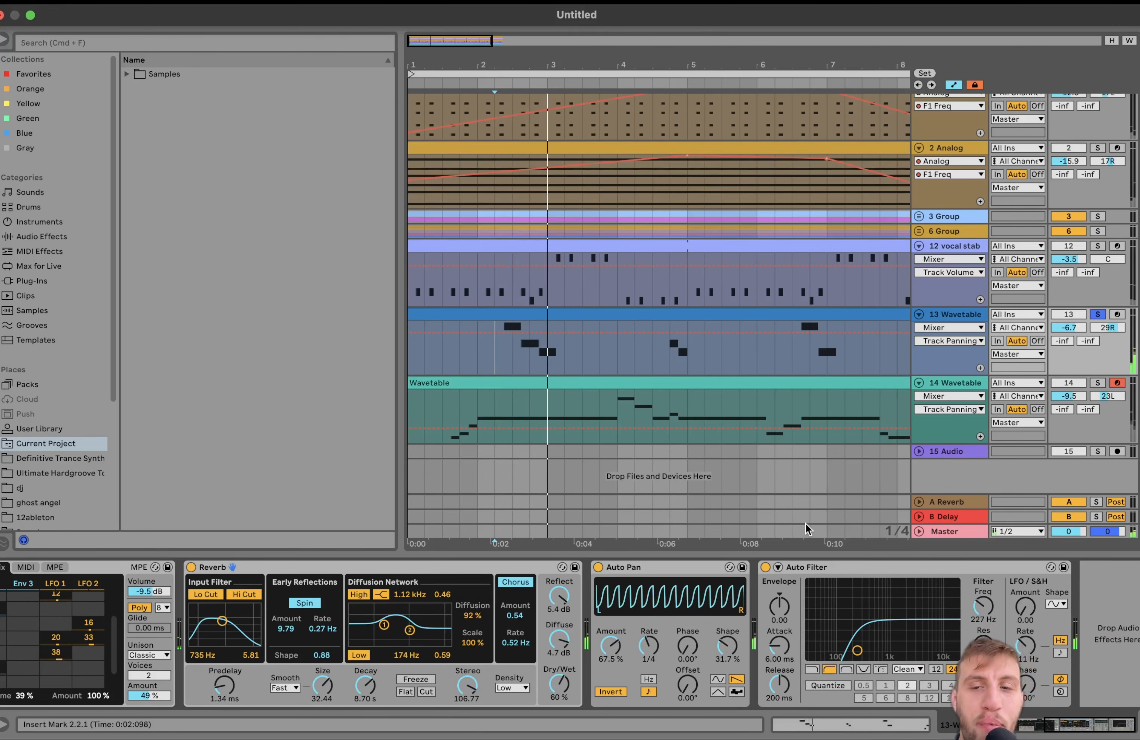
Solo 14 Wavetable, open its clip's notes, play it, and pick out the first C4 and the long F4 at bar 2.
{"action": "left_click", "coordinate": [1099, 383]}
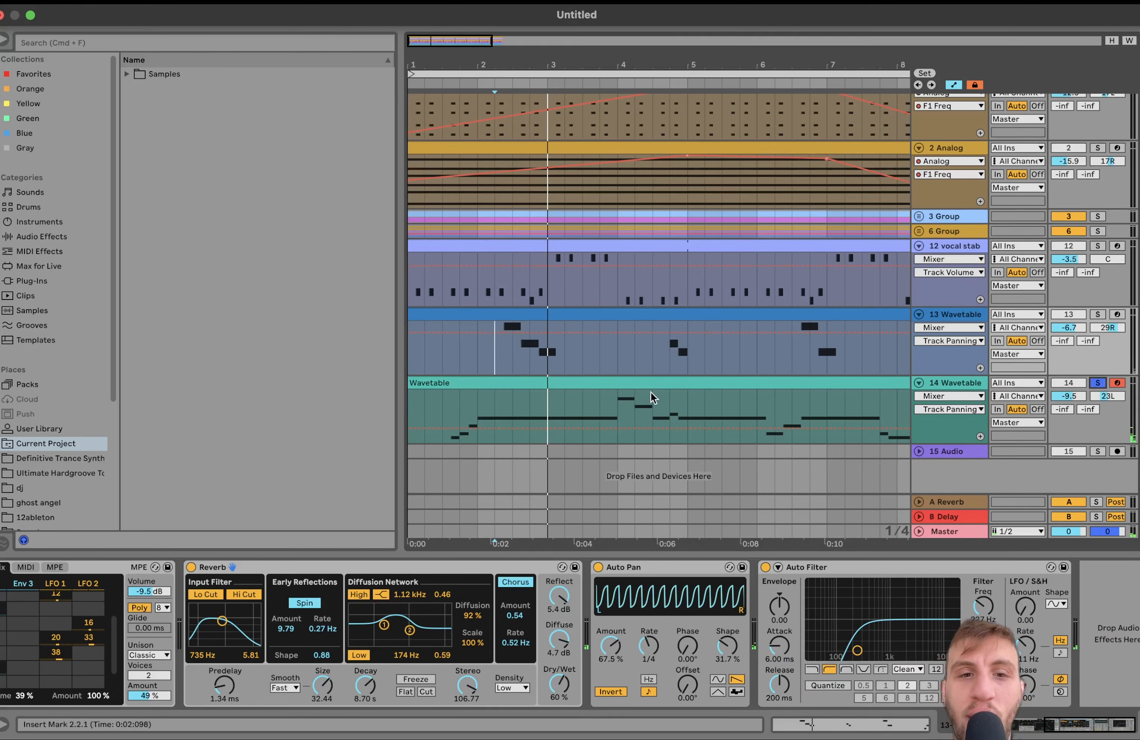
{"action": "double_click", "coordinate": [636, 381]}
{"action": "key", "text": "space"}
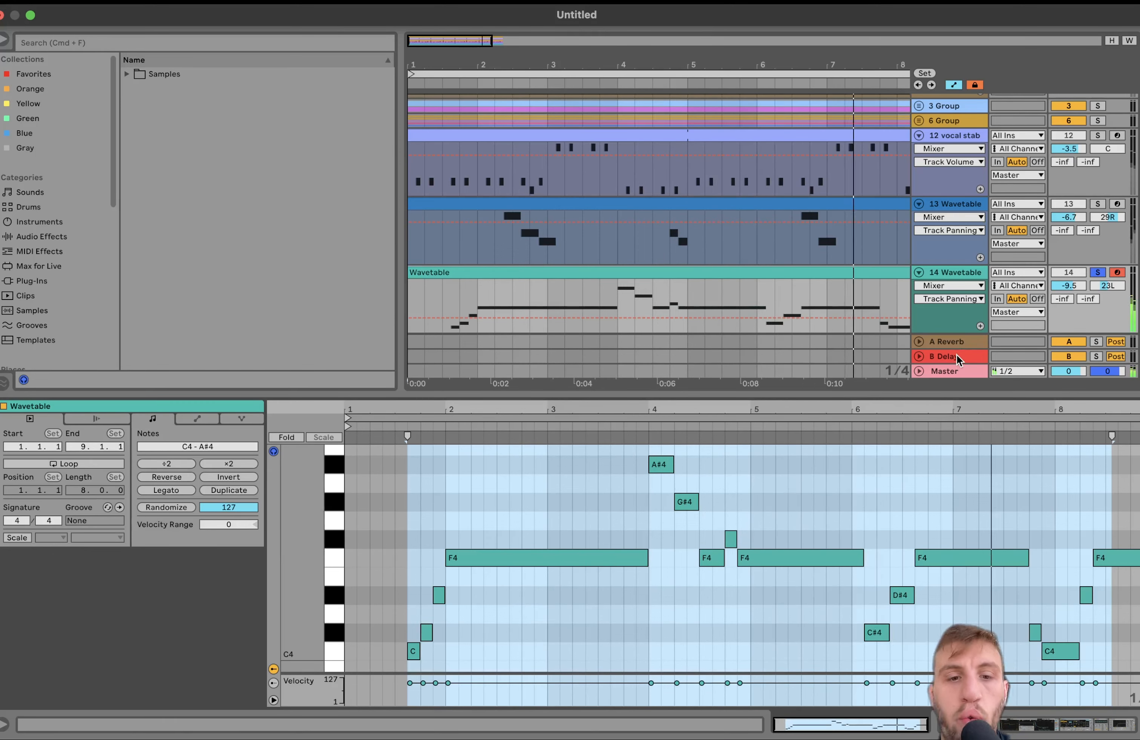
{"action": "left_click", "coordinate": [413, 654]}
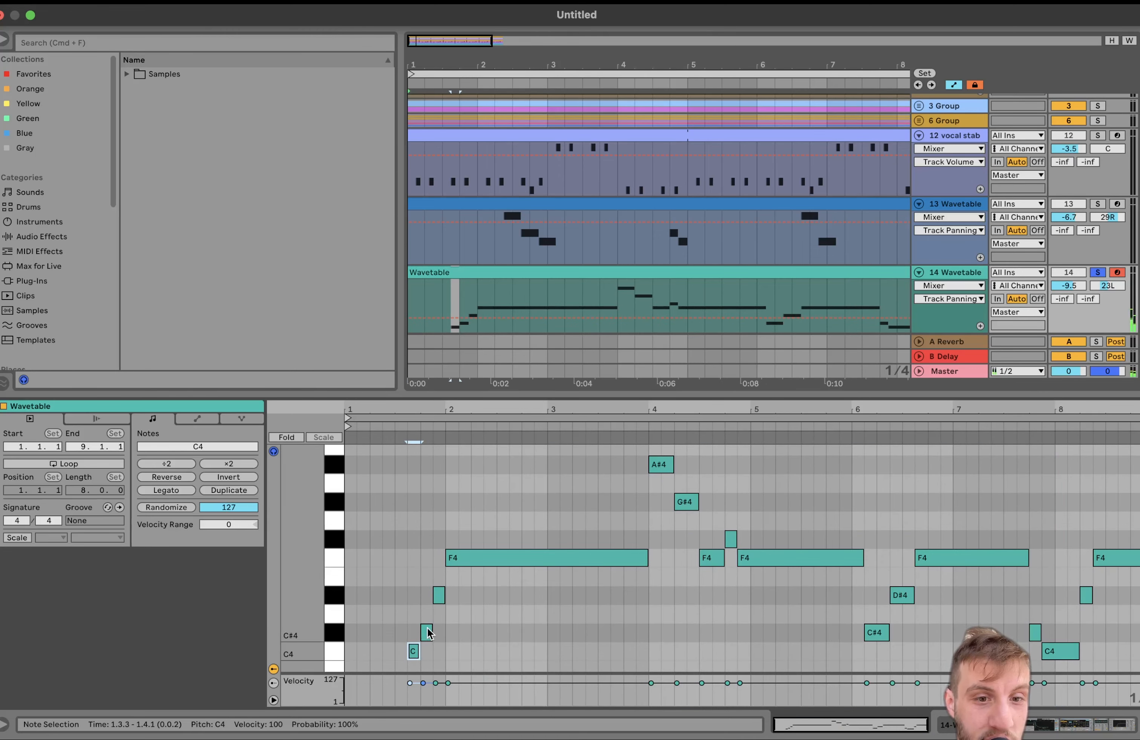
{"action": "left_click", "coordinate": [478, 559]}
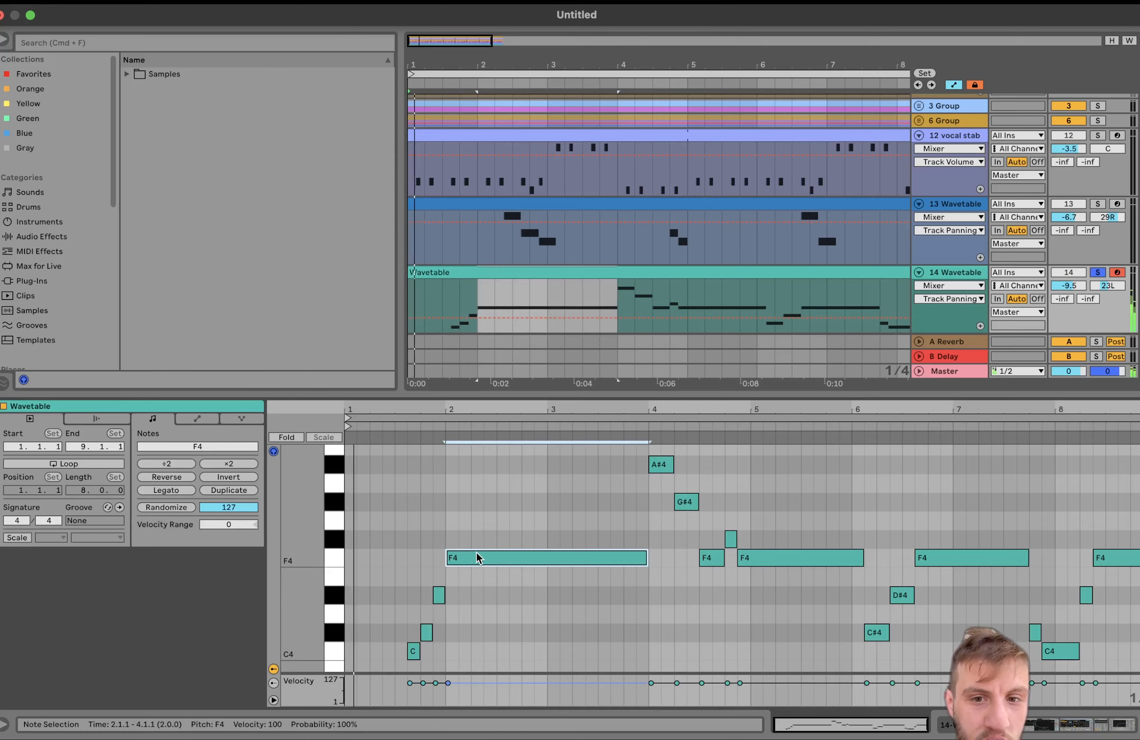
{"action": "double_click", "coordinate": [950, 272]}
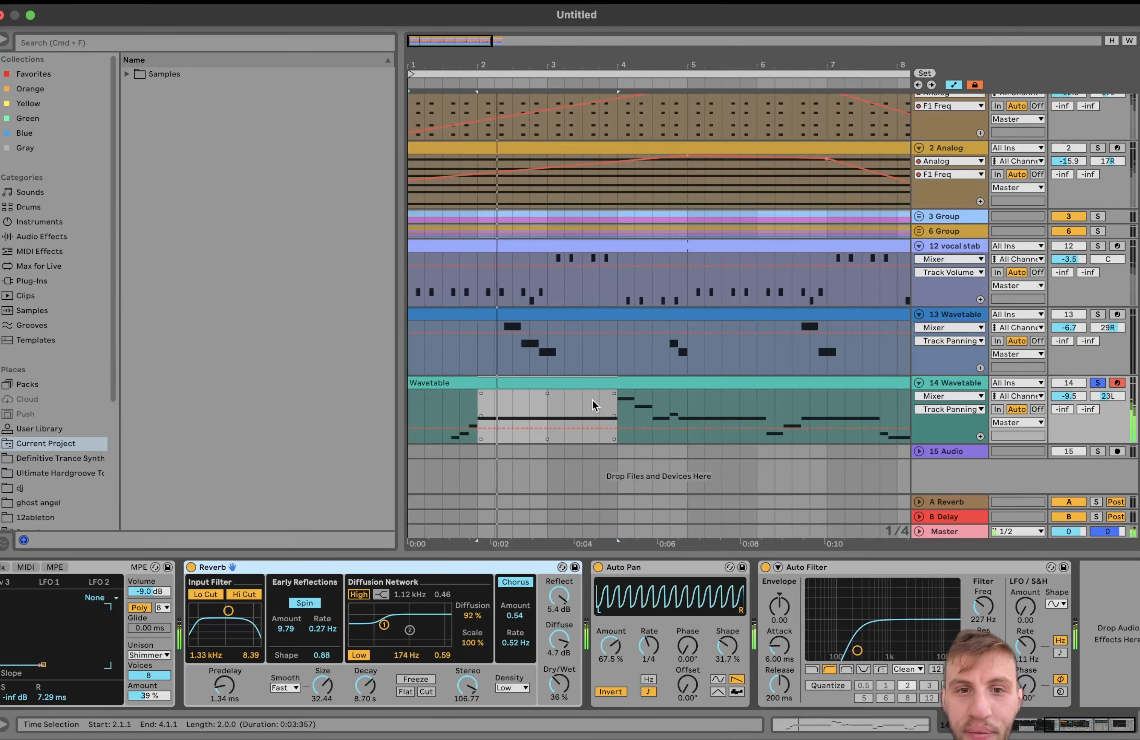
{"action": "left_click", "coordinate": [575, 381]}
{"action": "scroll", "coordinate": [442, 692], "scroll_direction": "left", "scroll_amount": 10}
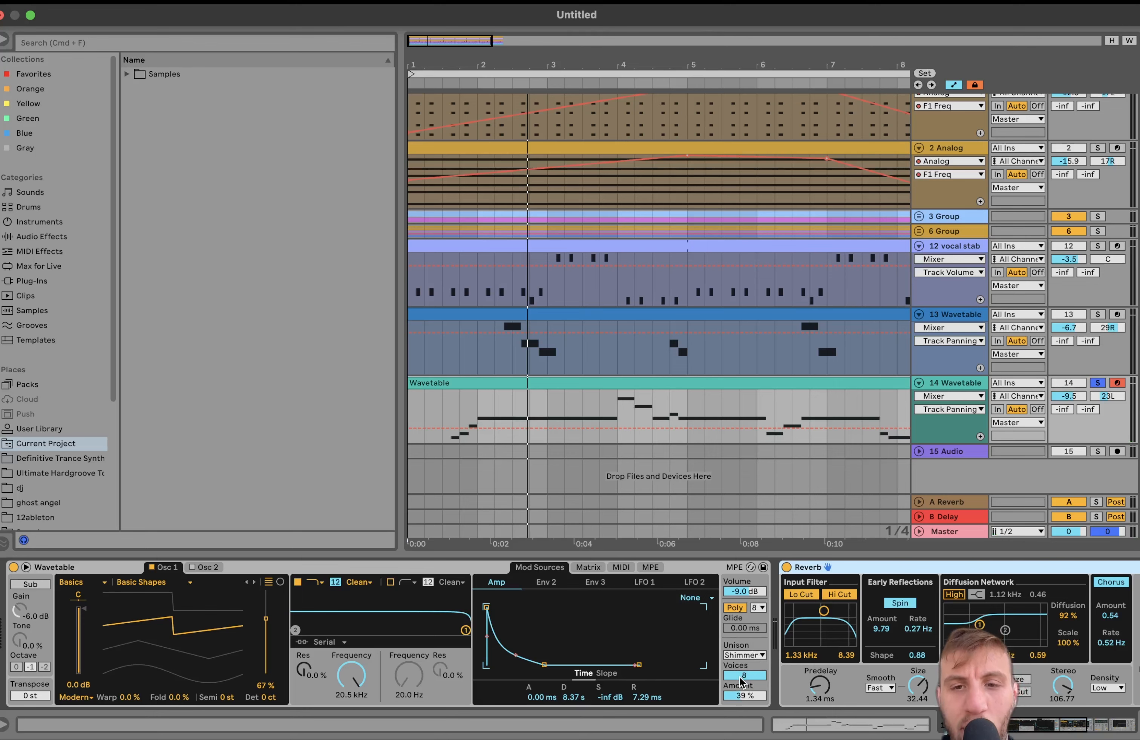
Switch the solo between 13 Wavetable and 14 Wavetable to compare them, and show 14 Wavetable's Reverb, Auto Pan and Auto Filter.
{"action": "left_click", "coordinate": [1097, 315]}
{"action": "left_click", "coordinate": [442, 355]}
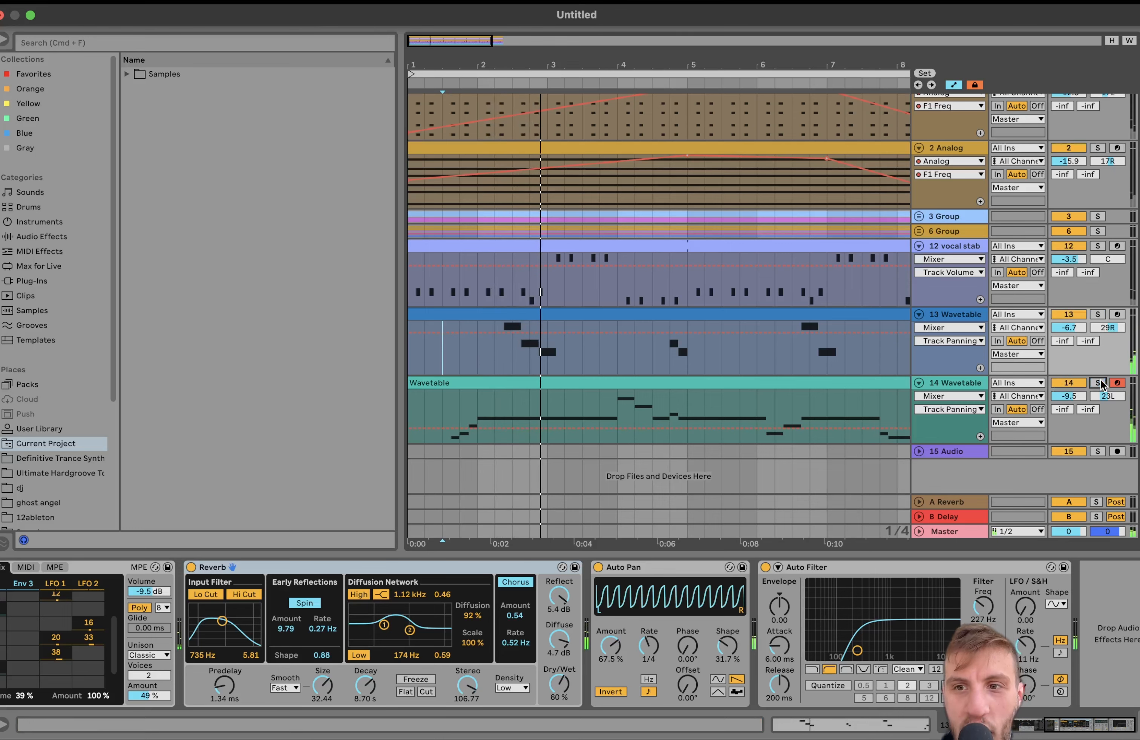
{"action": "left_click", "coordinate": [445, 416]}
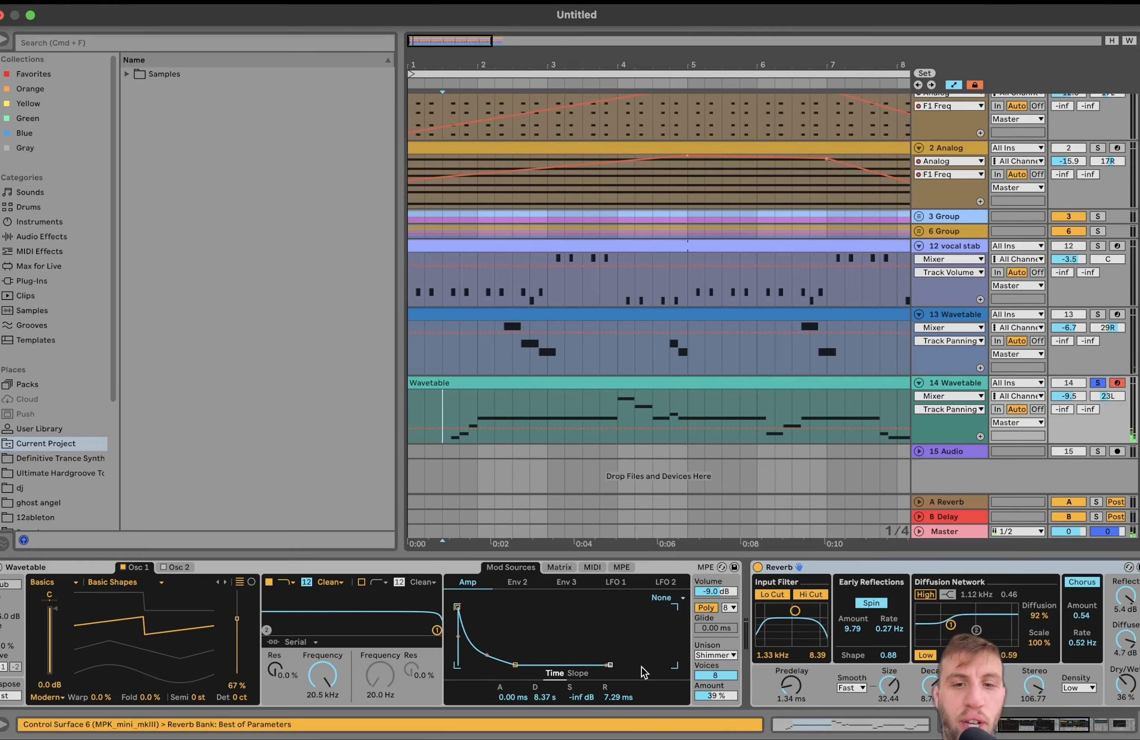
{"action": "scroll", "coordinate": [644, 673], "scroll_direction": "right", "scroll_amount": 5}
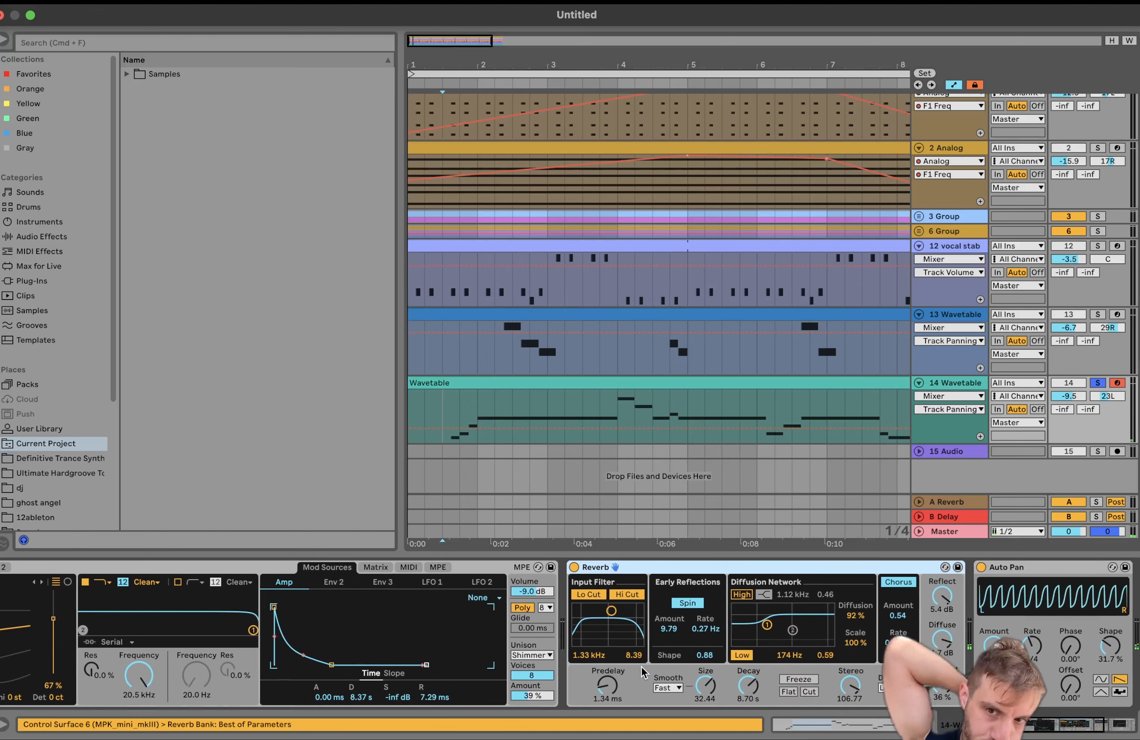
{"action": "scroll", "coordinate": [644, 674], "scroll_direction": "right", "scroll_amount": 5}
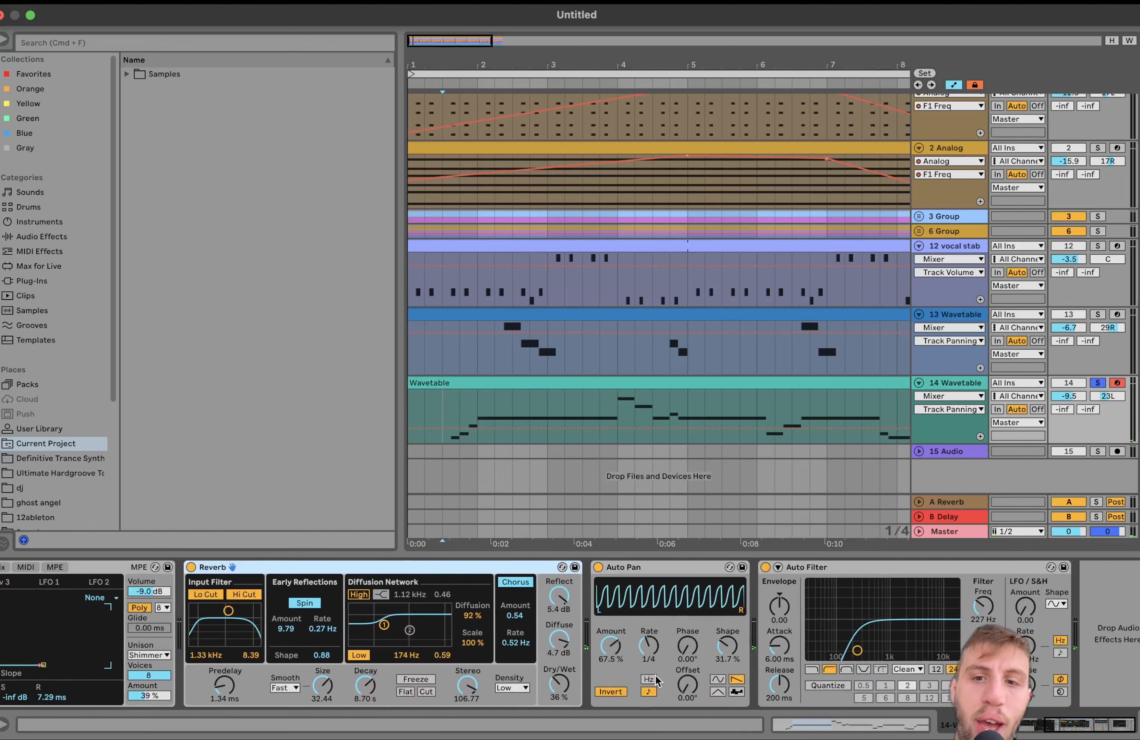
Turn off 14 Wavetable's solo, select its whole clip, and play the full eight-bar arrangement with all tracks.
{"action": "left_click", "coordinate": [1102, 384]}
{"action": "left_click", "coordinate": [746, 384]}
{"action": "scroll", "coordinate": [746, 384], "scroll_direction": "down", "scroll_amount": 5}
{"action": "key", "text": "space"}
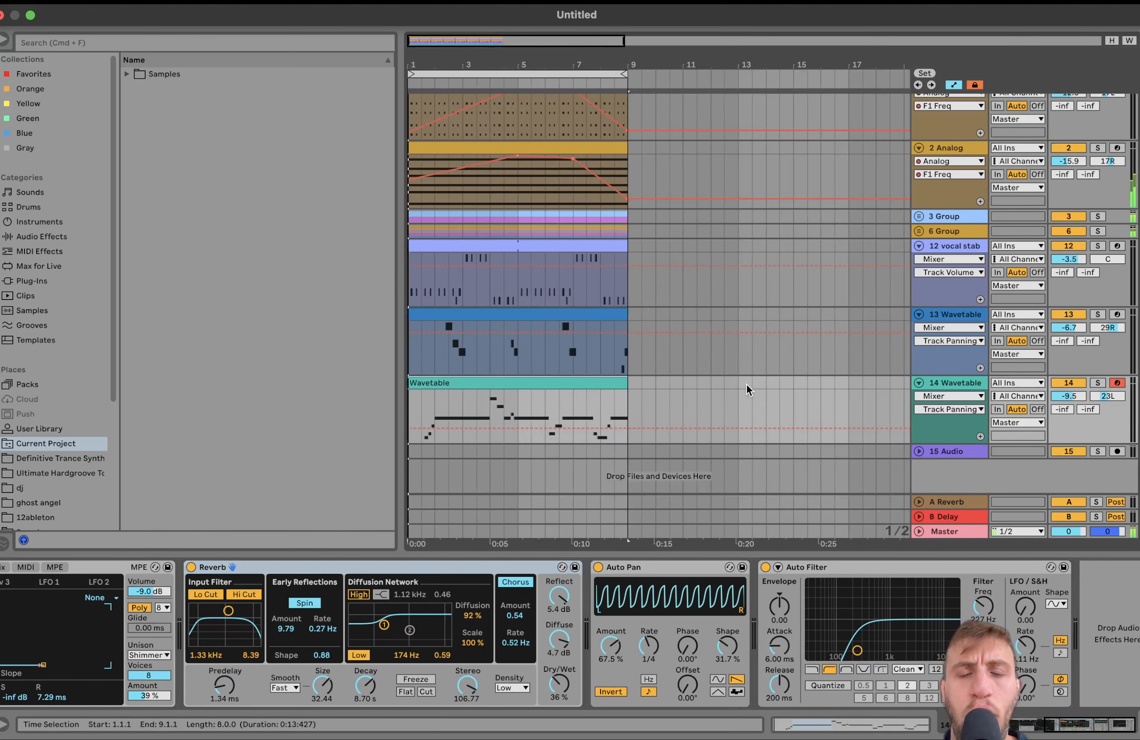
Fold all tracks in the arrangement together, and select 14 Wavetable alone.
{"action": "scroll", "coordinate": [746, 384], "scroll_direction": "up", "scroll_amount": 1}
{"action": "left_click", "coordinate": [958, 102]}
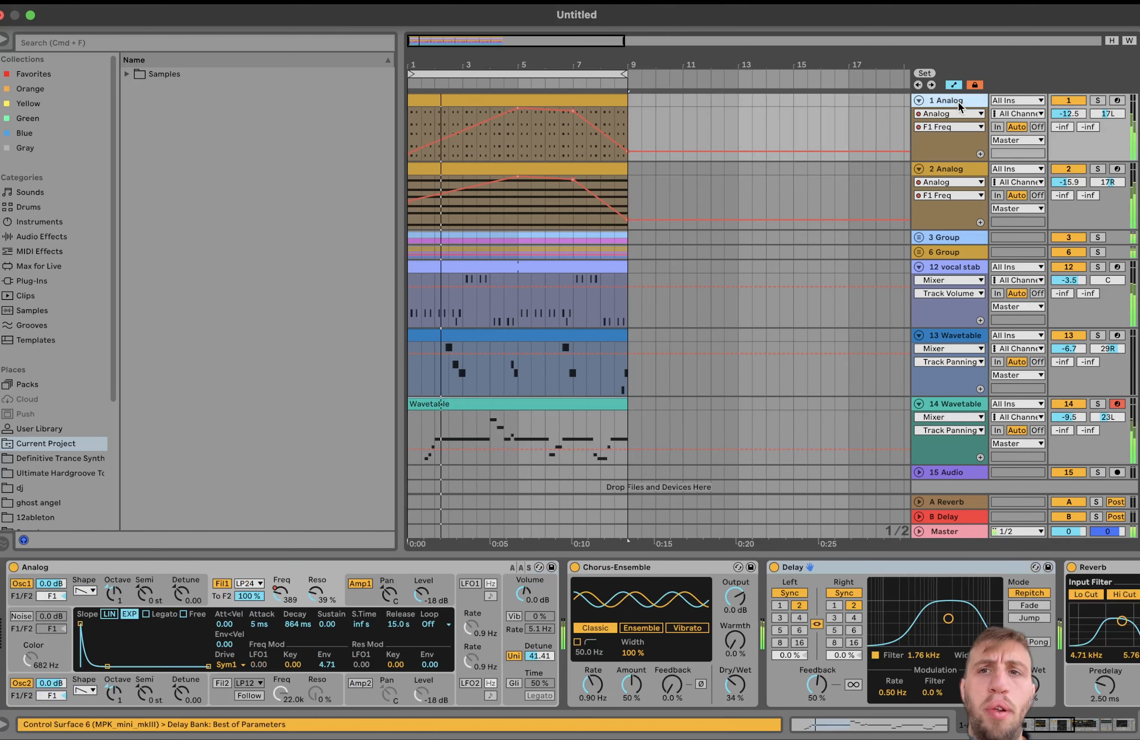
{"action": "key", "text": "super+a"}
{"action": "left_click", "coordinate": [919, 101]}
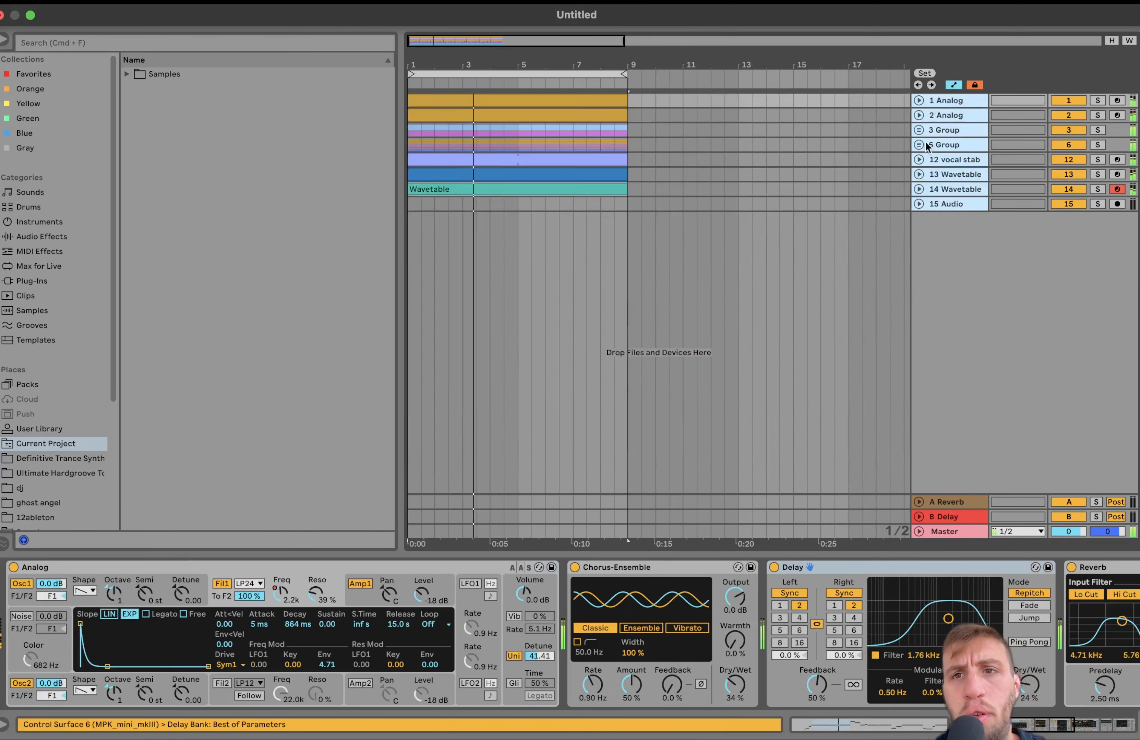
{"action": "left_click", "coordinate": [947, 189]}
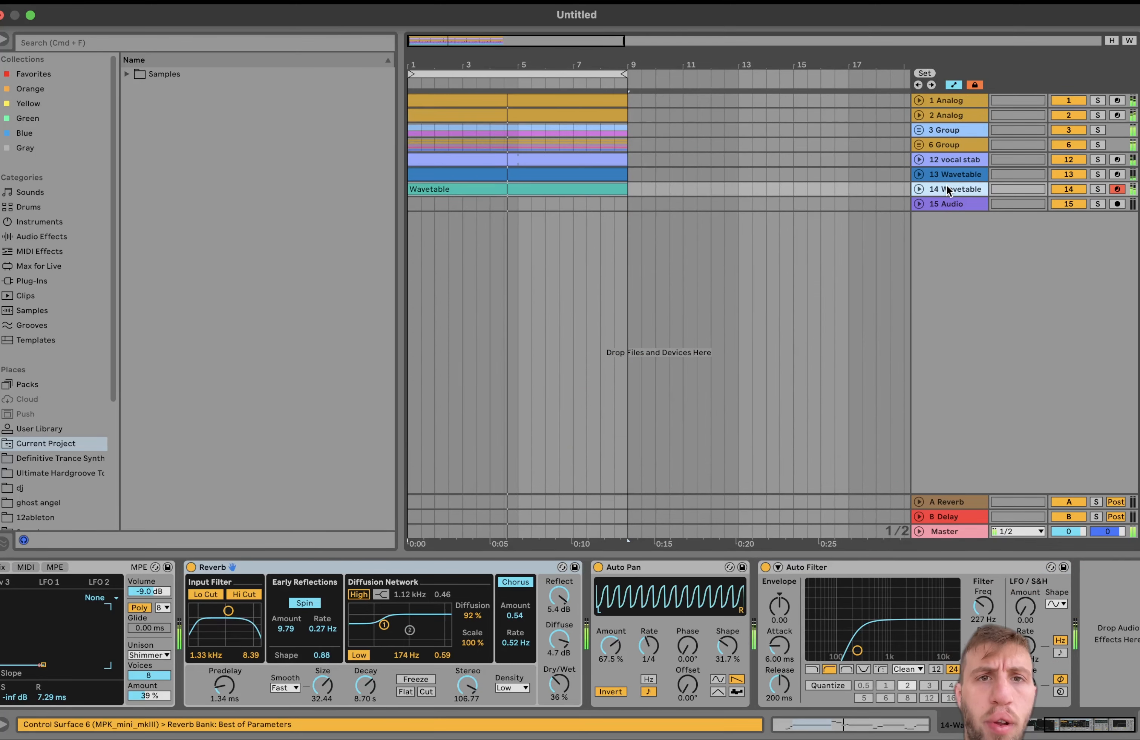